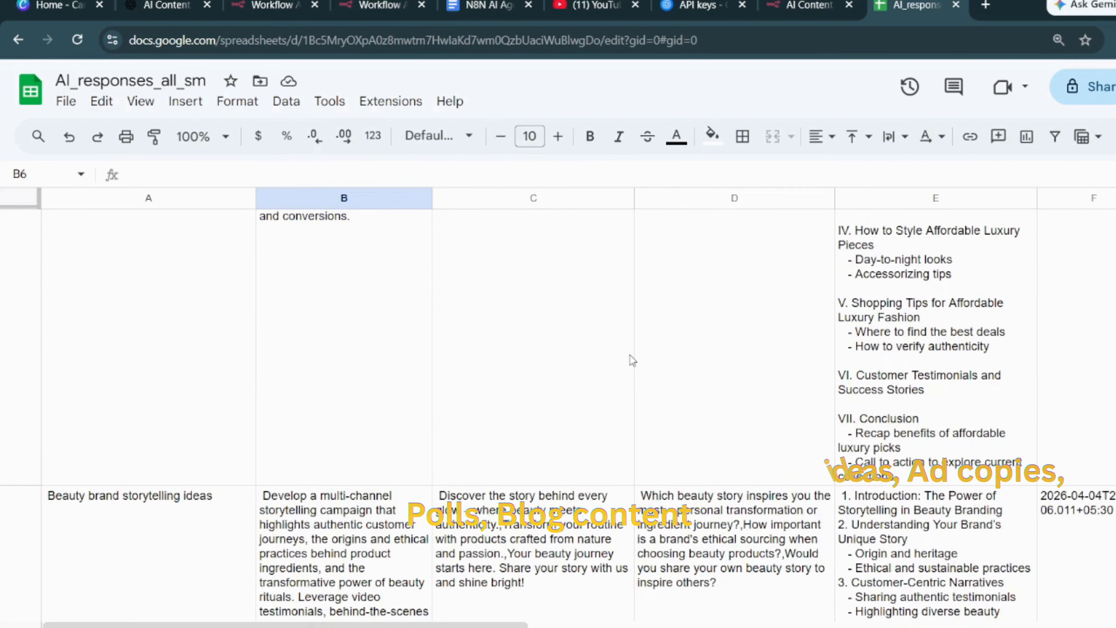
# - Examine the generated campaign ideas, ad copies, polls and blog outlines for both topics in the AI_responses_all_sm spreadsheet
pyautogui.scroll(-3, 161, 368)
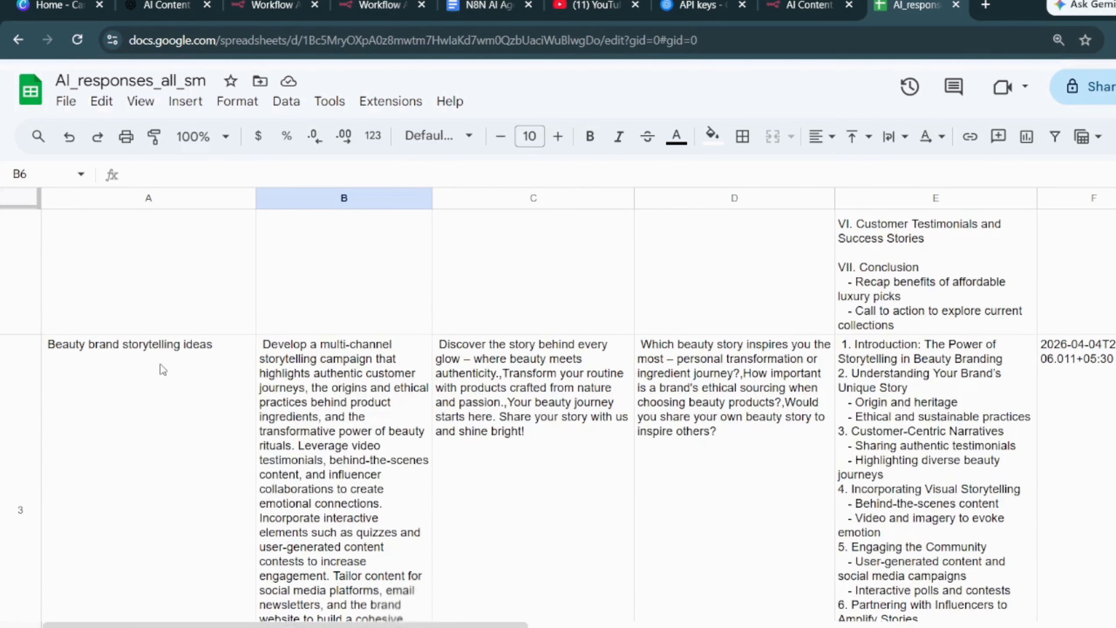
pyautogui.scroll(8, 320, 386)
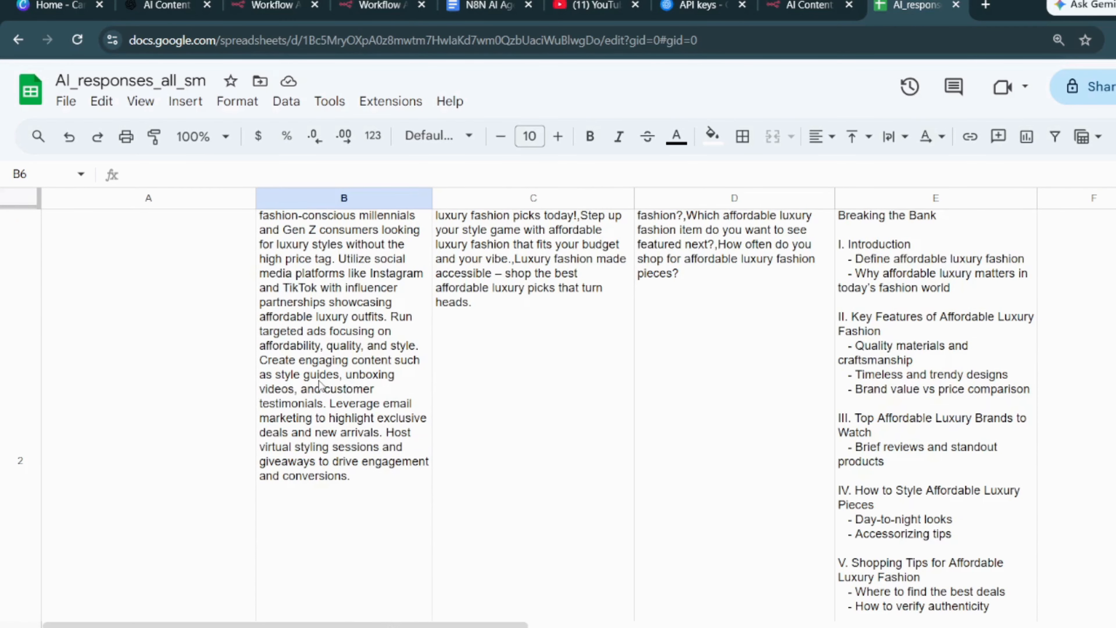
pyautogui.scroll(2, 320, 386)
pyautogui.scroll(-6, 846, 417)
pyautogui.scroll(-3, 846, 418)
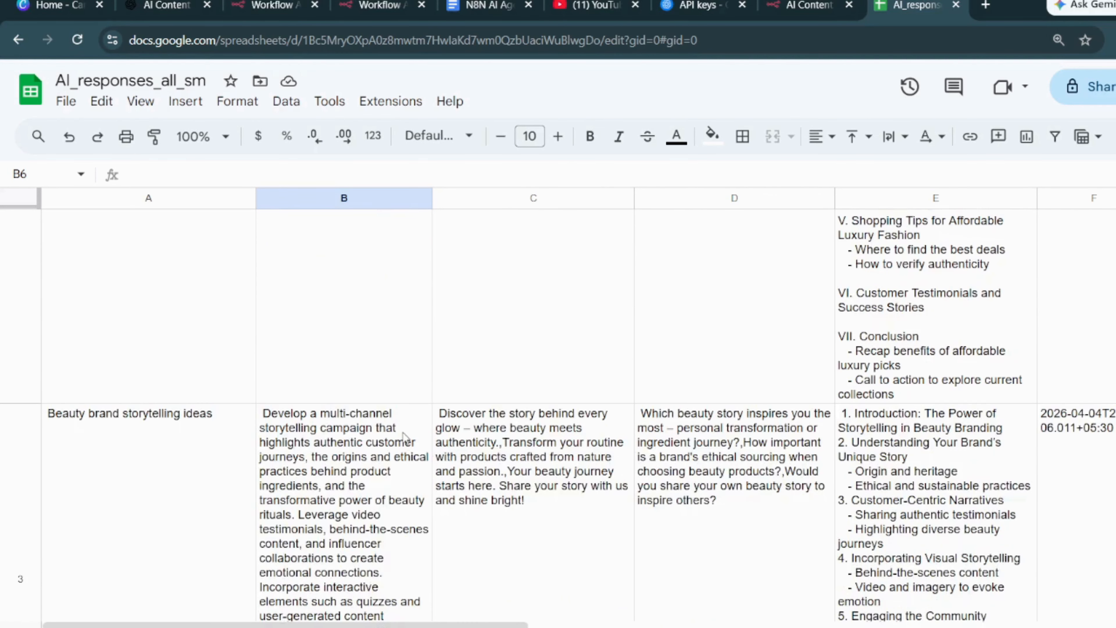
pyautogui.scroll(-1, 374, 444)
pyautogui.scroll(-3, 353, 451)
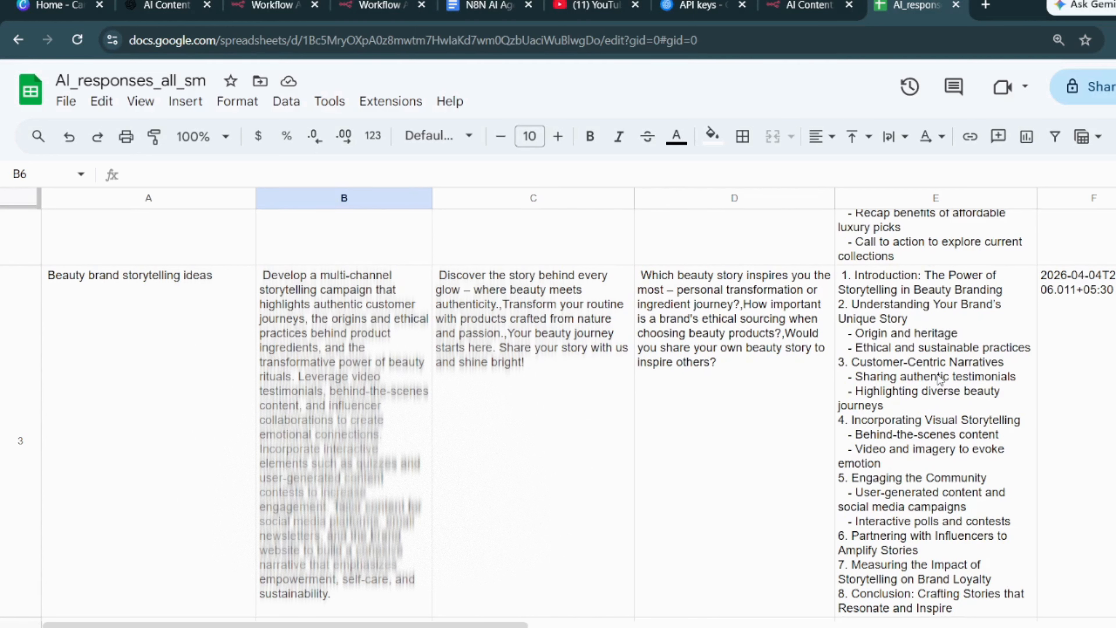
pyautogui.scroll(-2, 938, 426)
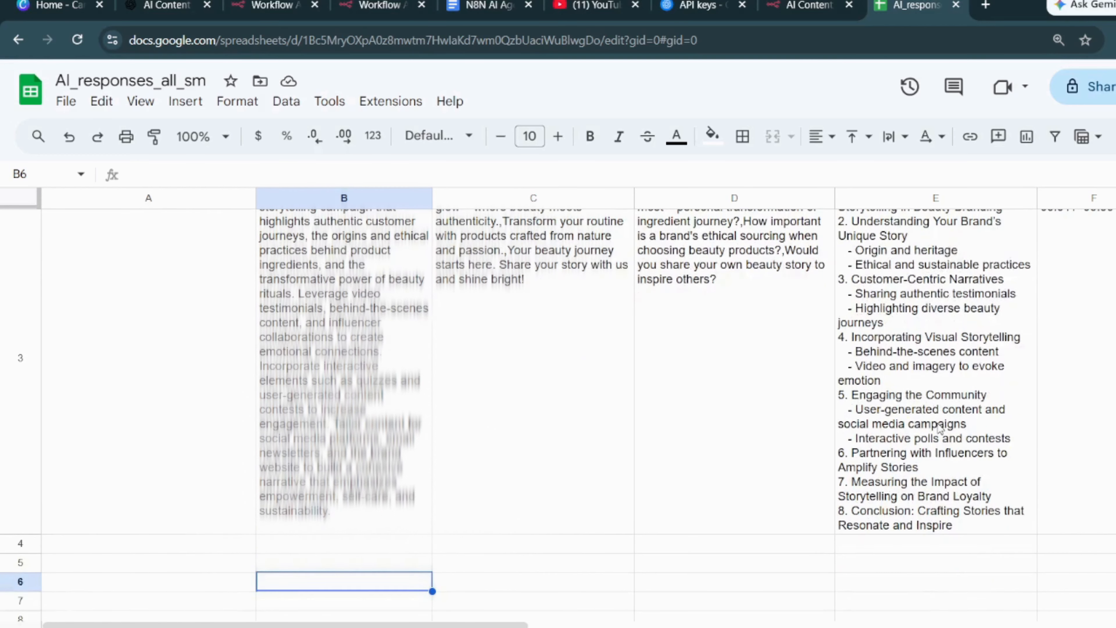
pyautogui.scroll(3, 934, 474)
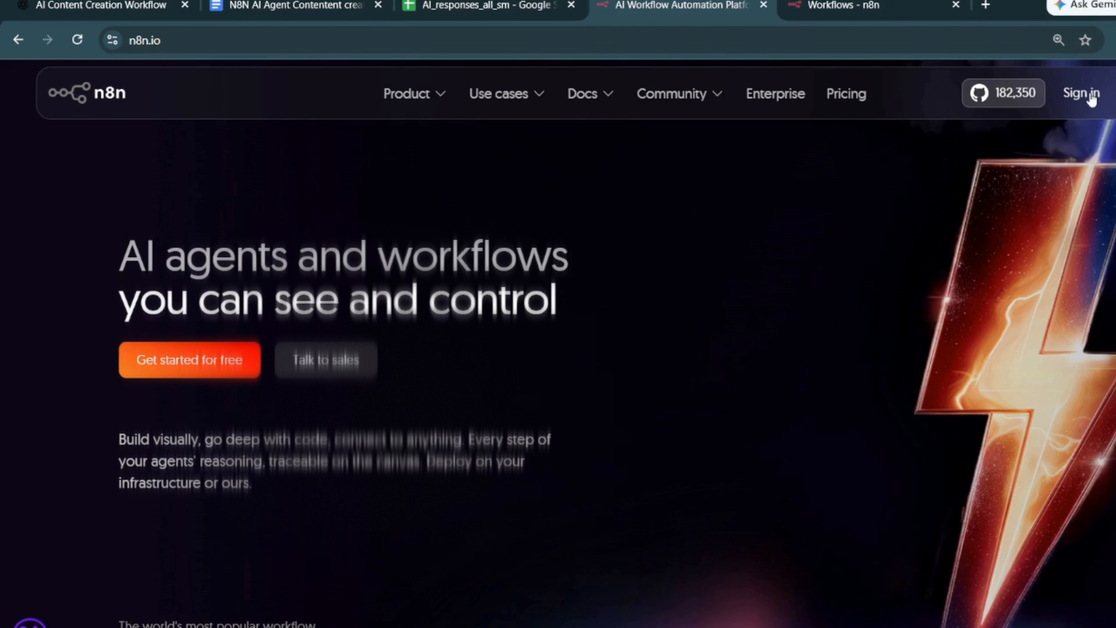
# - Switch to n8n and create a new workflow in the Workspace project
pyautogui.click(847, 14)
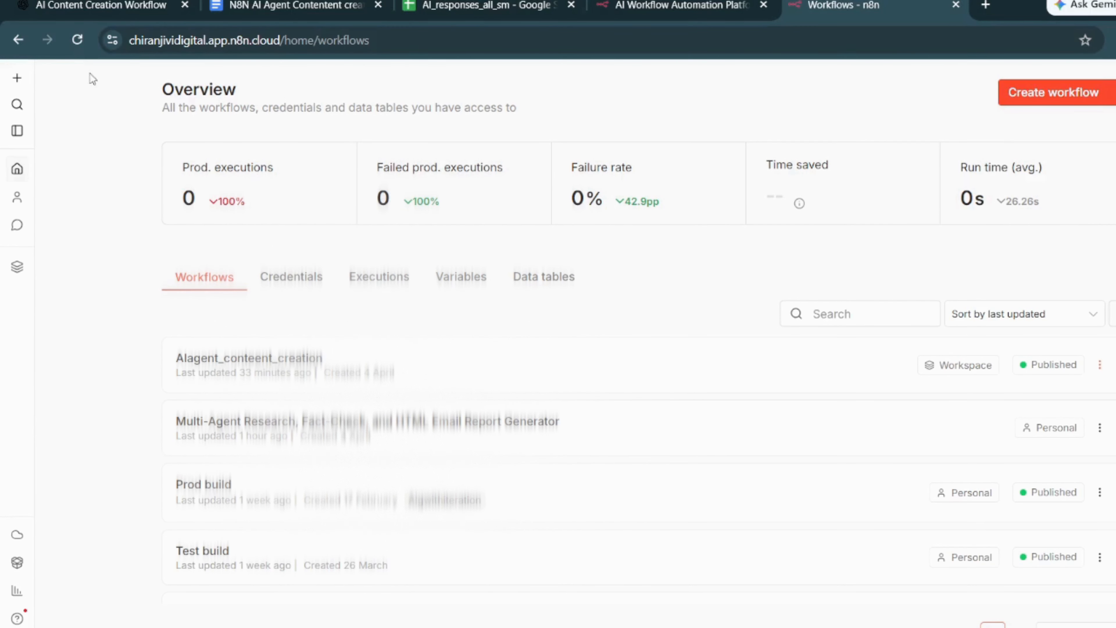
pyautogui.click(17, 78)
pyautogui.moveTo(87, 112)
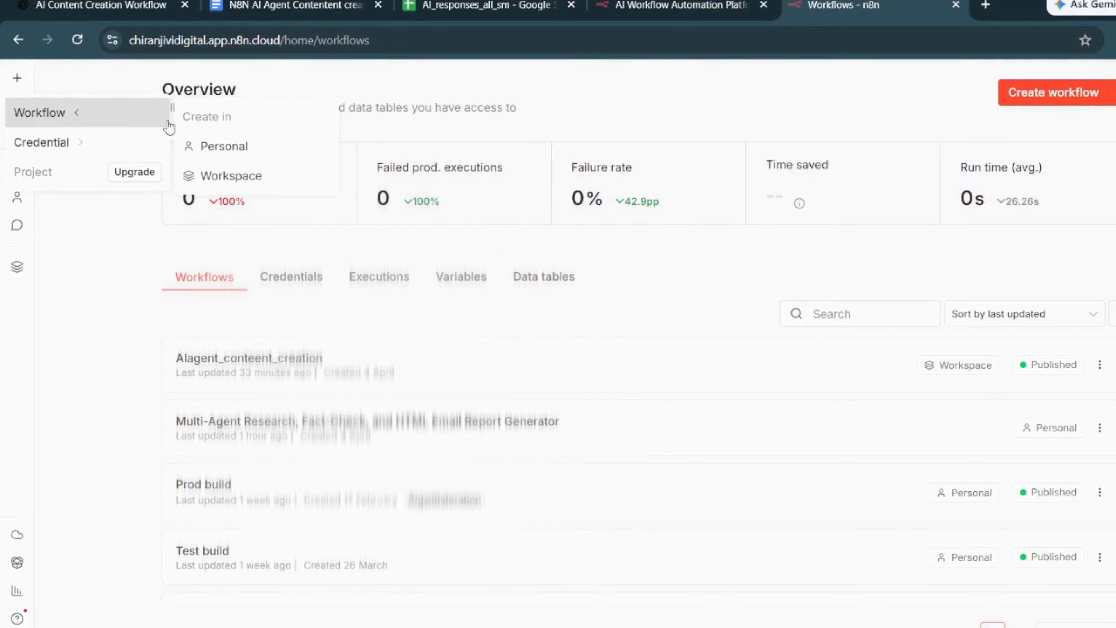
pyautogui.click(241, 177)
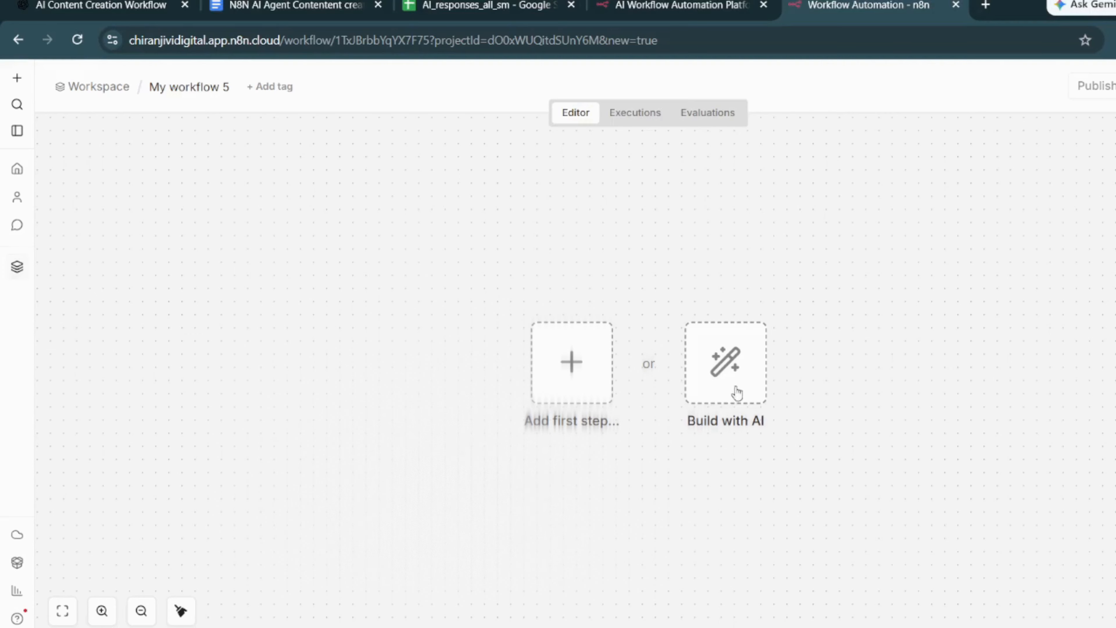
# - Add a Webhook trigger as the first step of the workflow
pyautogui.click(568, 396)
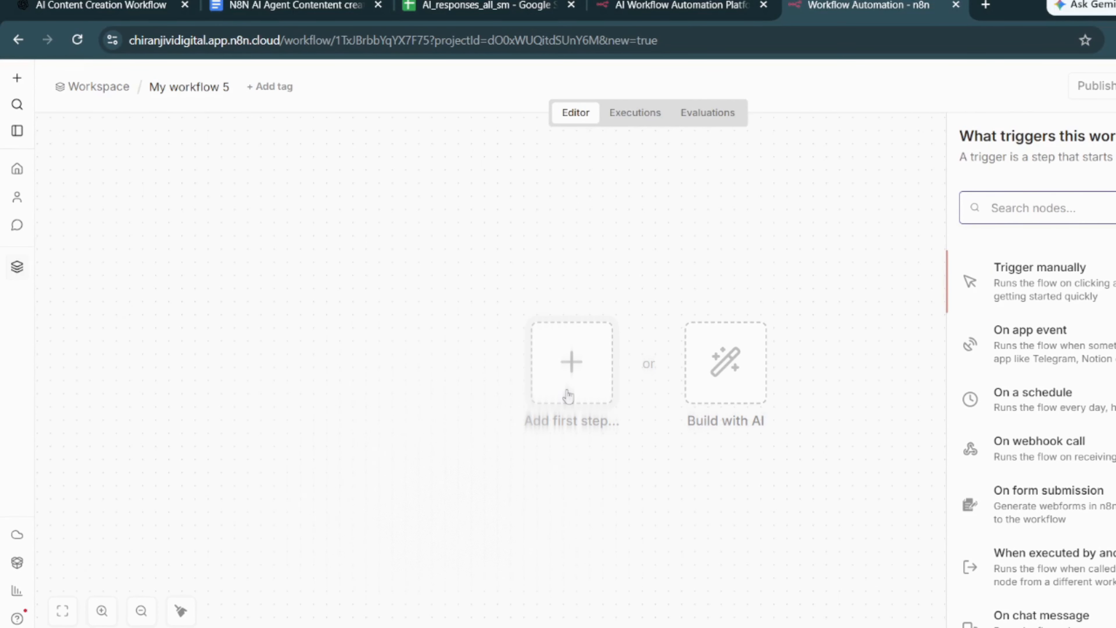
pyautogui.write('webho')
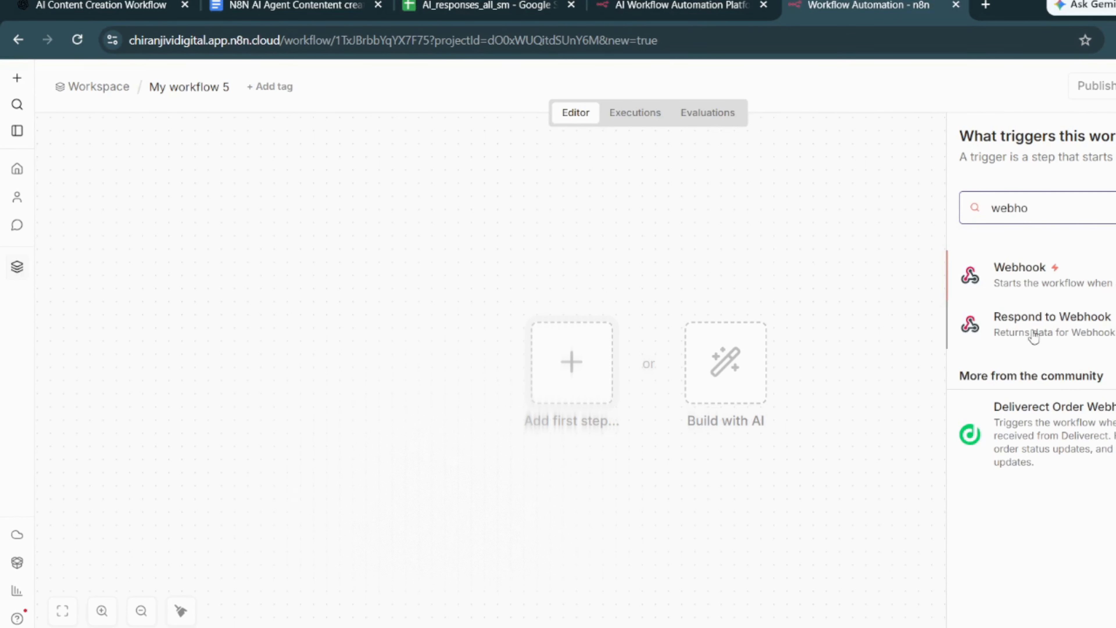
pyautogui.click(1066, 273)
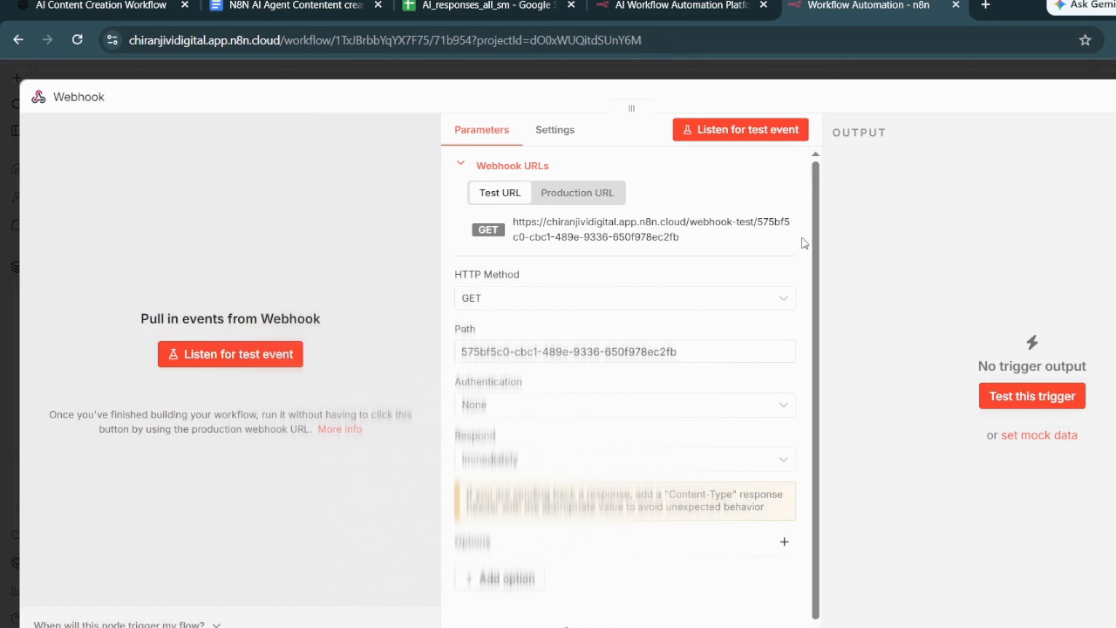
# - Configure the webhook's production URL with the GET method, path getting_content, and responding using the 'Respond to Webhook' node
pyautogui.click(586, 203)
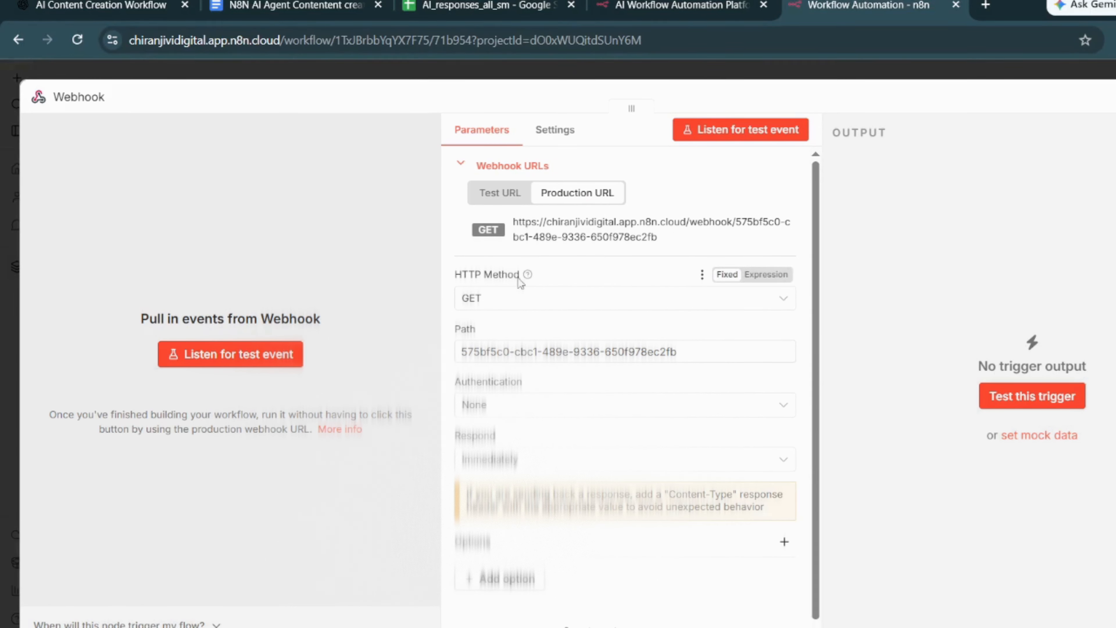
pyautogui.click(510, 299)
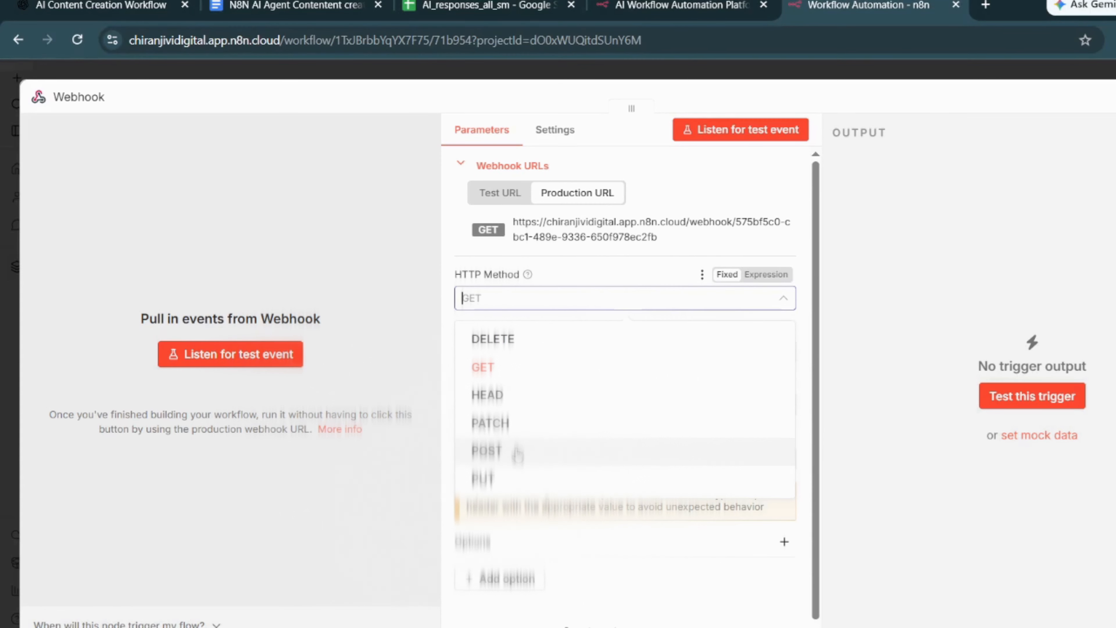
pyautogui.click(518, 369)
pyautogui.moveTo(705, 351); pyautogui.dragTo(413, 337)
pyautogui.write('getting')
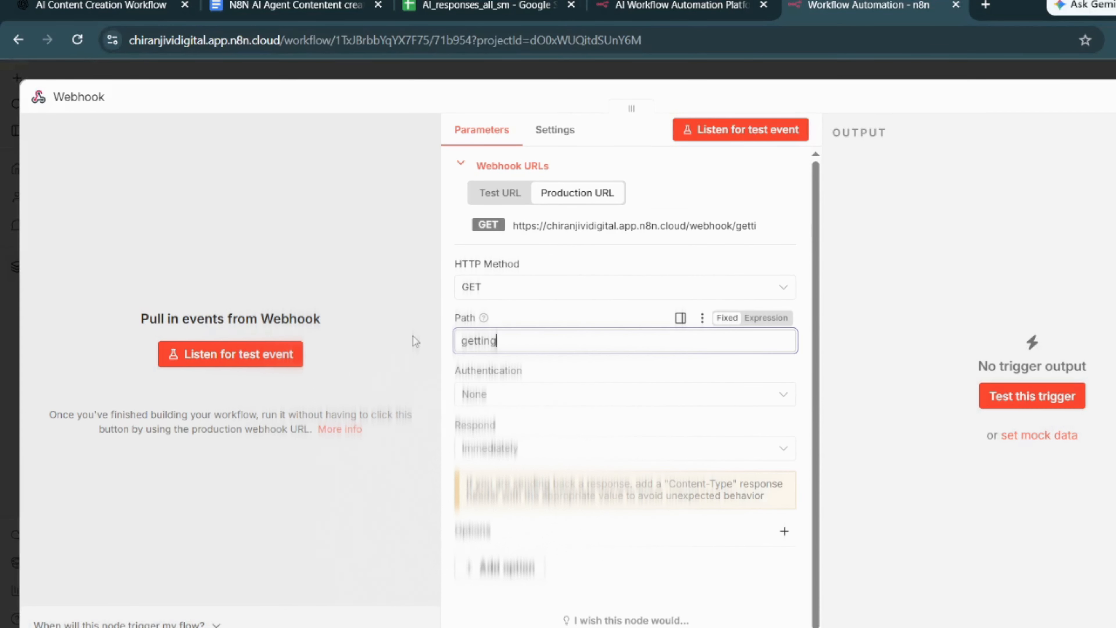
pyautogui.write('_content')
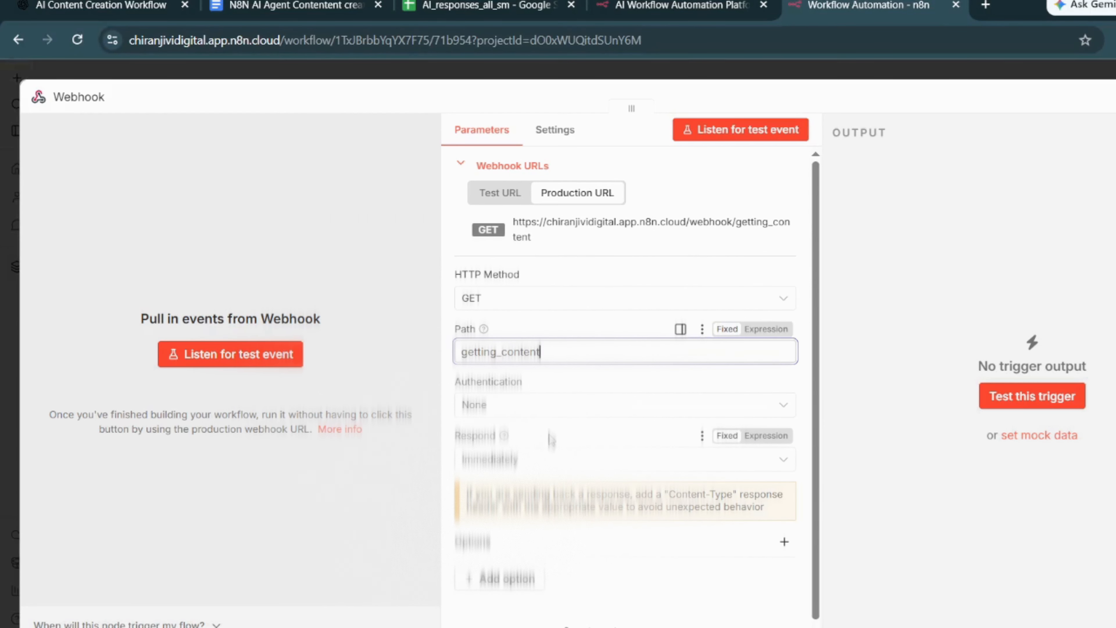
pyautogui.click(554, 463)
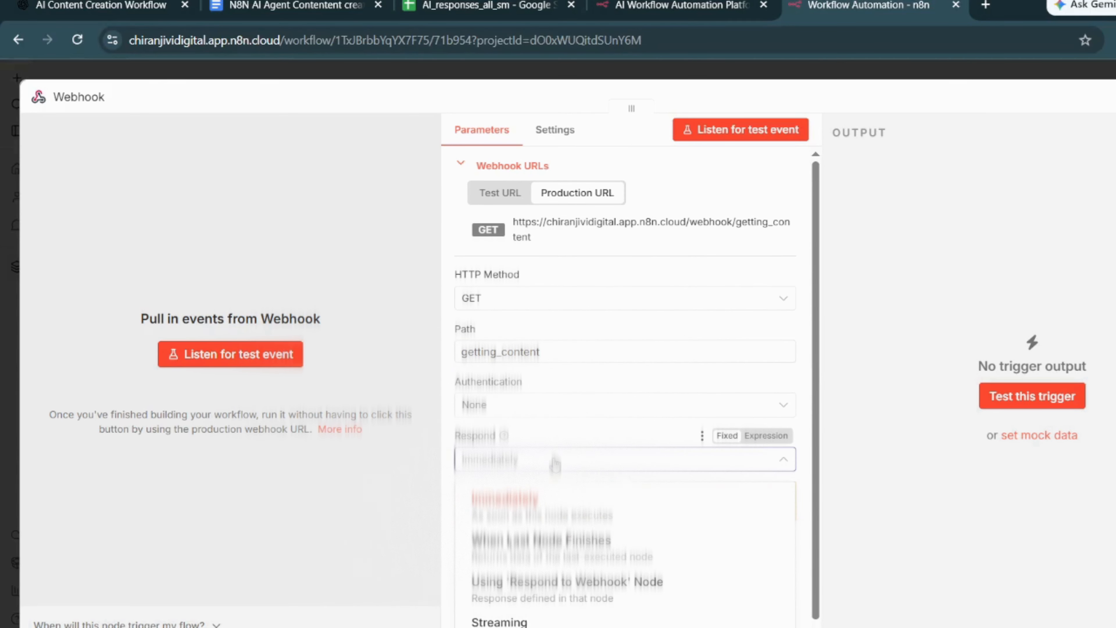
pyautogui.click(591, 587)
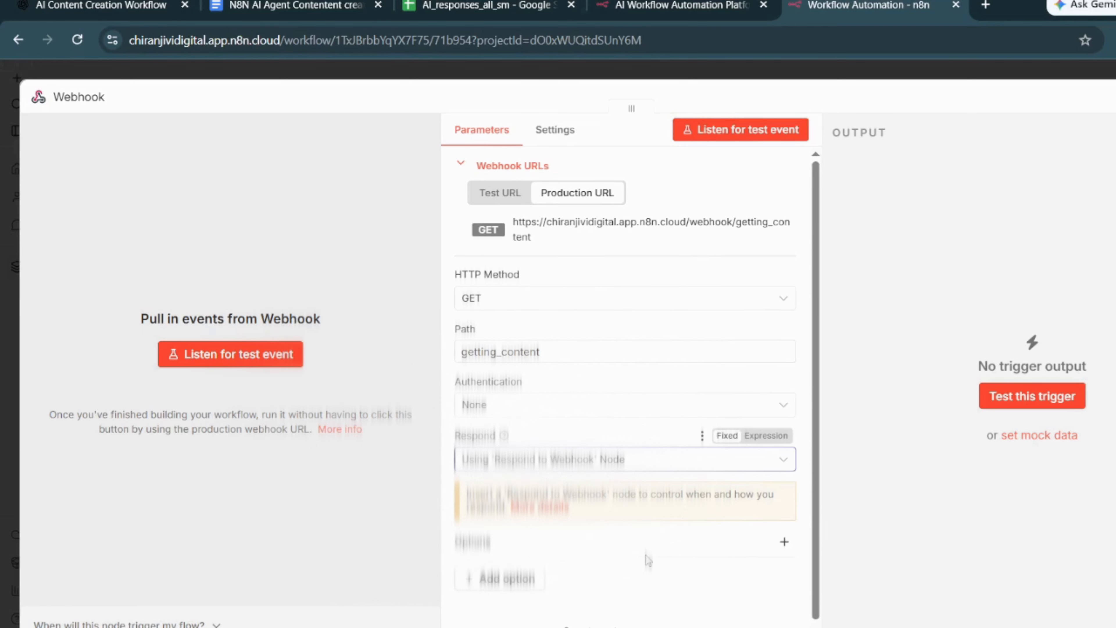
pyautogui.scroll(-1, 646, 556)
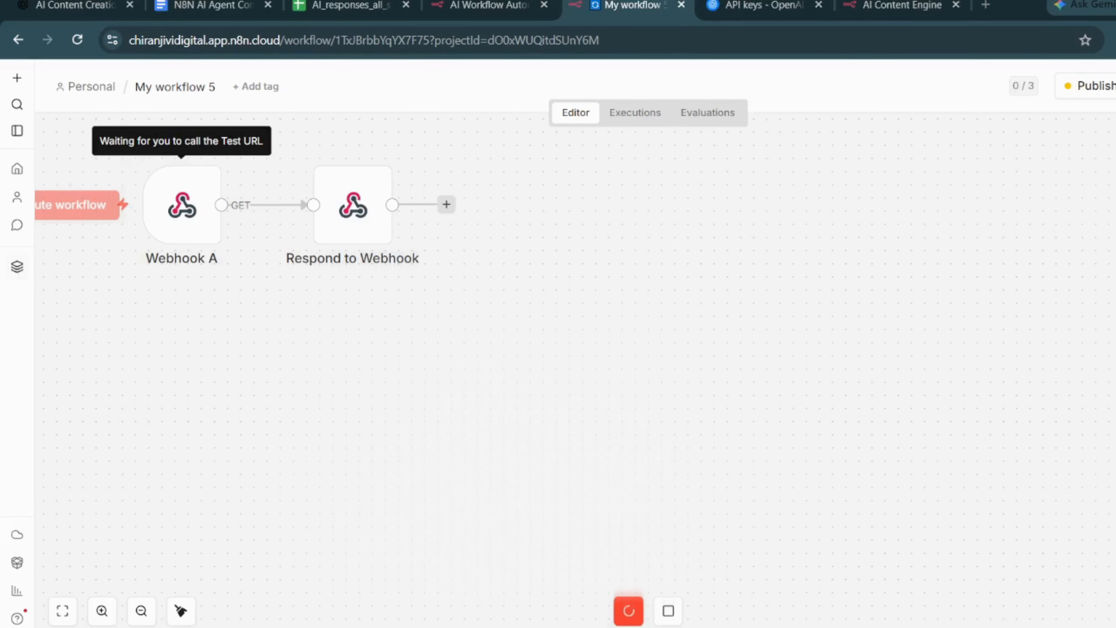
# - Review the response body, response code and header settings of the Respond to Webhook node
pyautogui.doubleClick(365, 205)
pyautogui.scroll(-4, 635, 483)
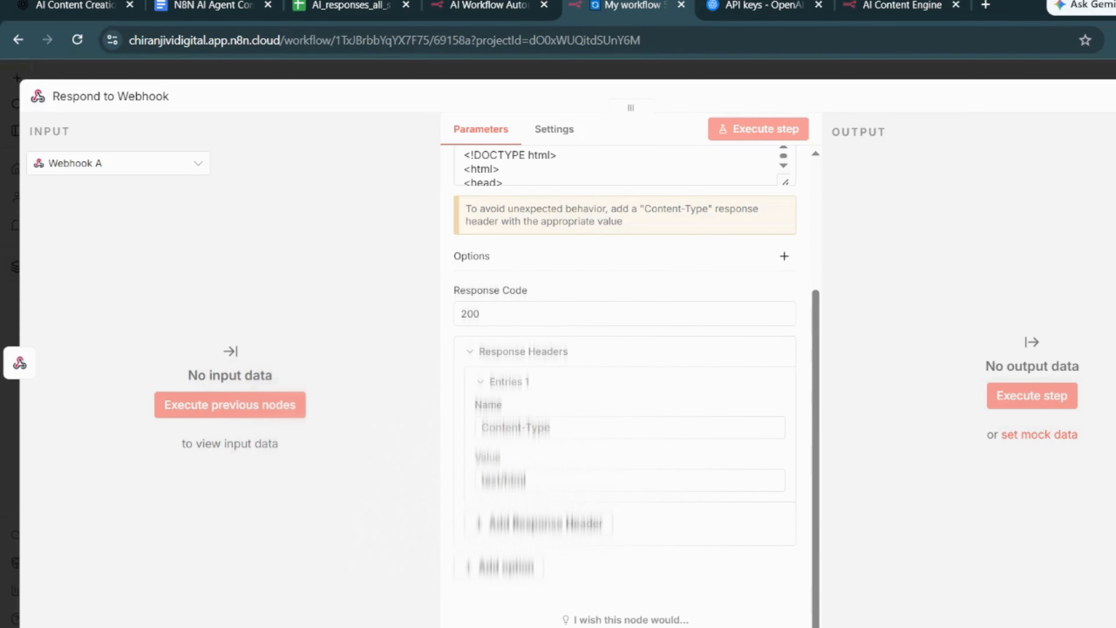
pyautogui.press('Escape')
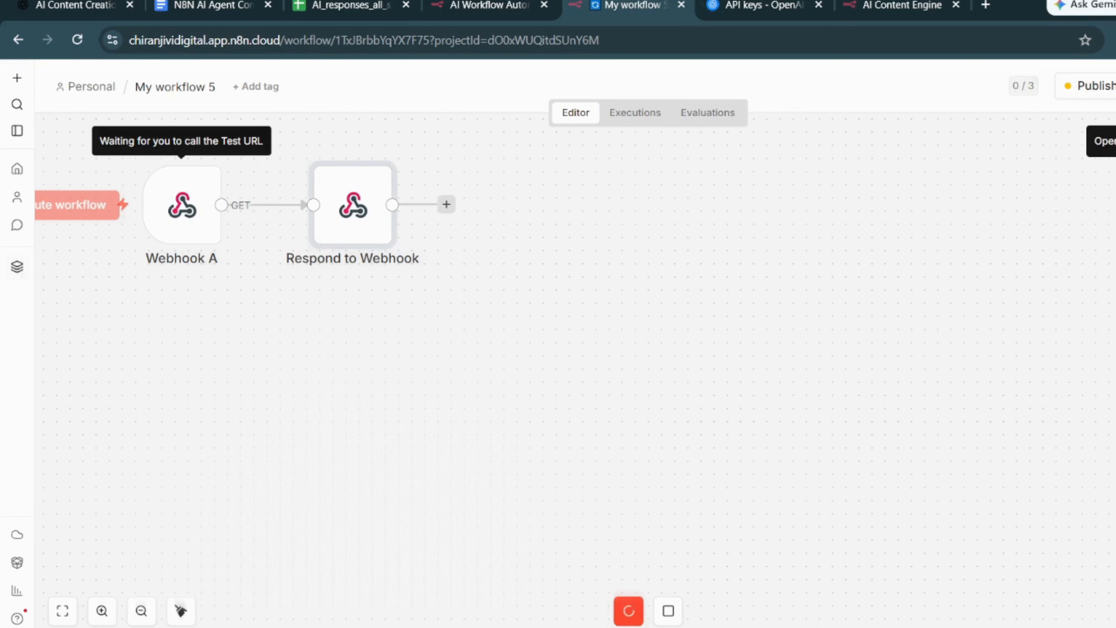
# - Add a second Webhook trigger, rename it Webhook B, and stop its test listening
pyautogui.press('Tab')
pyautogui.write('webhook')
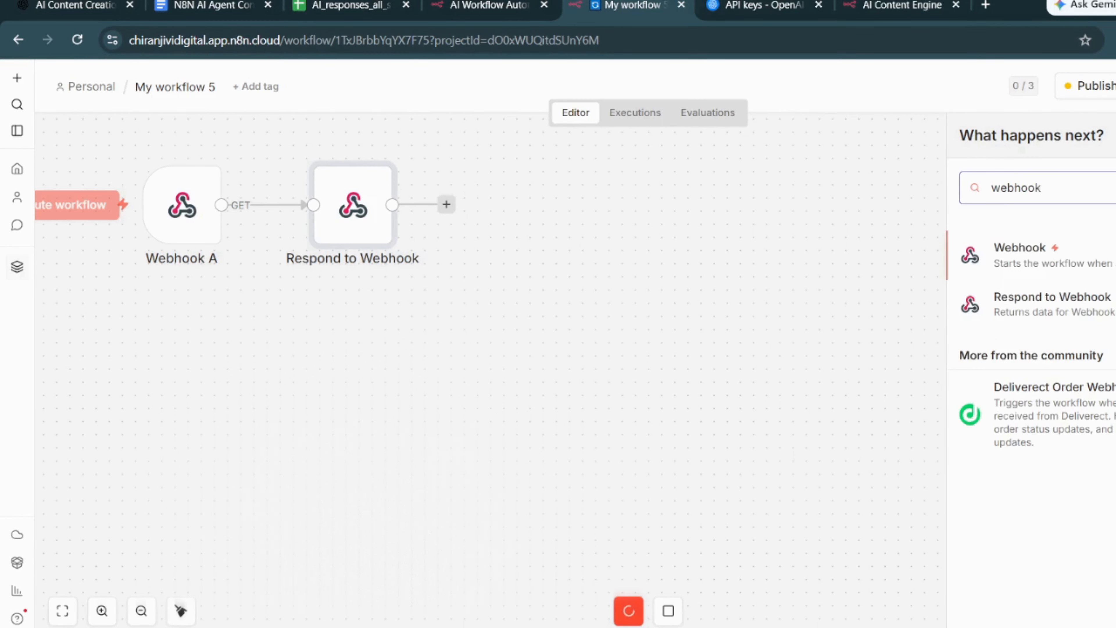
pyautogui.click(1070, 273)
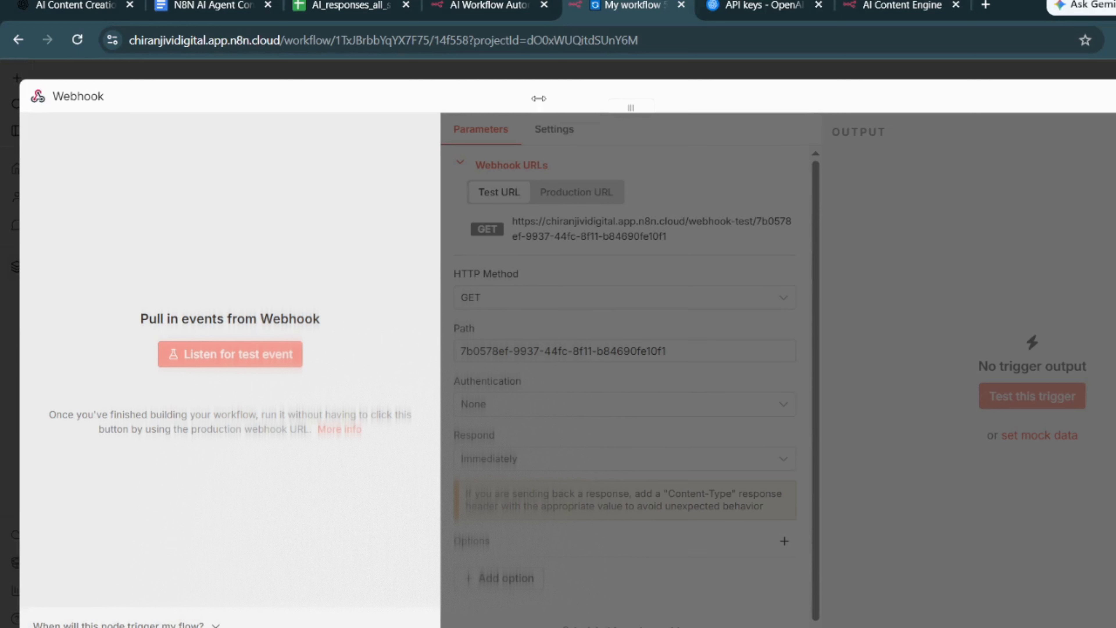
pyautogui.click(87, 99)
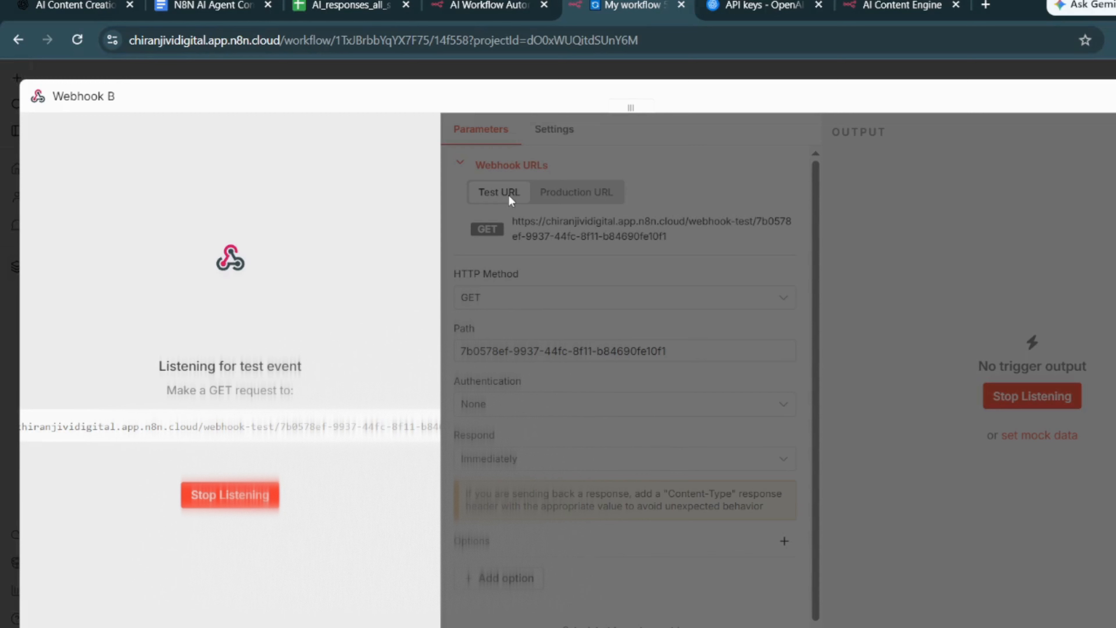
pyautogui.click(224, 500)
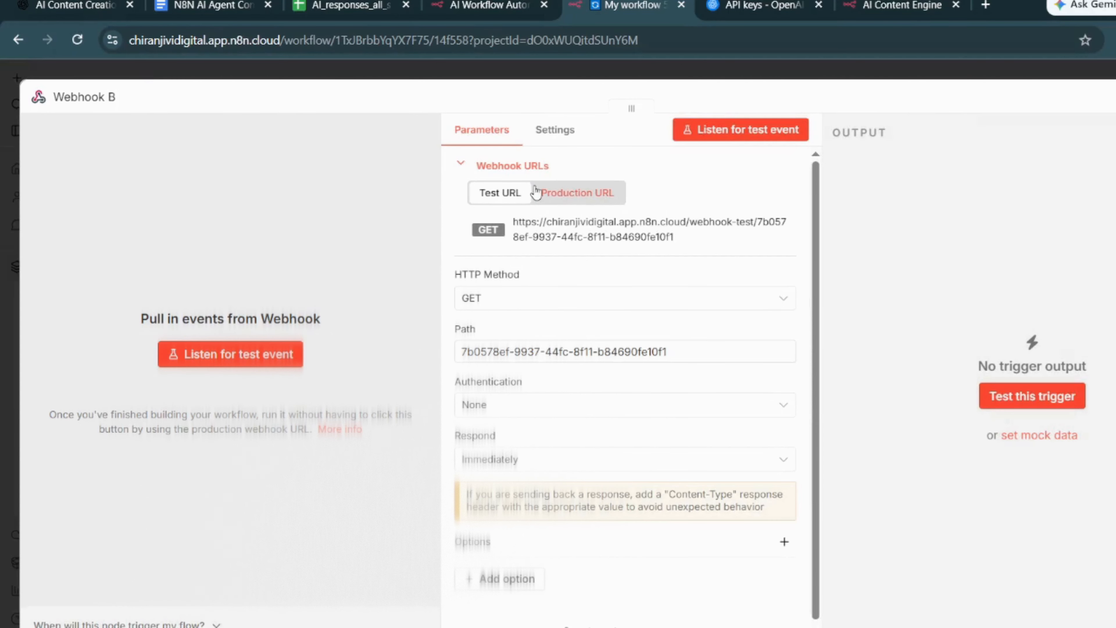
# - Configure Webhook B's production URL with the POST method, path content_ui, and responding using the 'Respond to Webhook' node
pyautogui.click(576, 193)
pyautogui.click(505, 303)
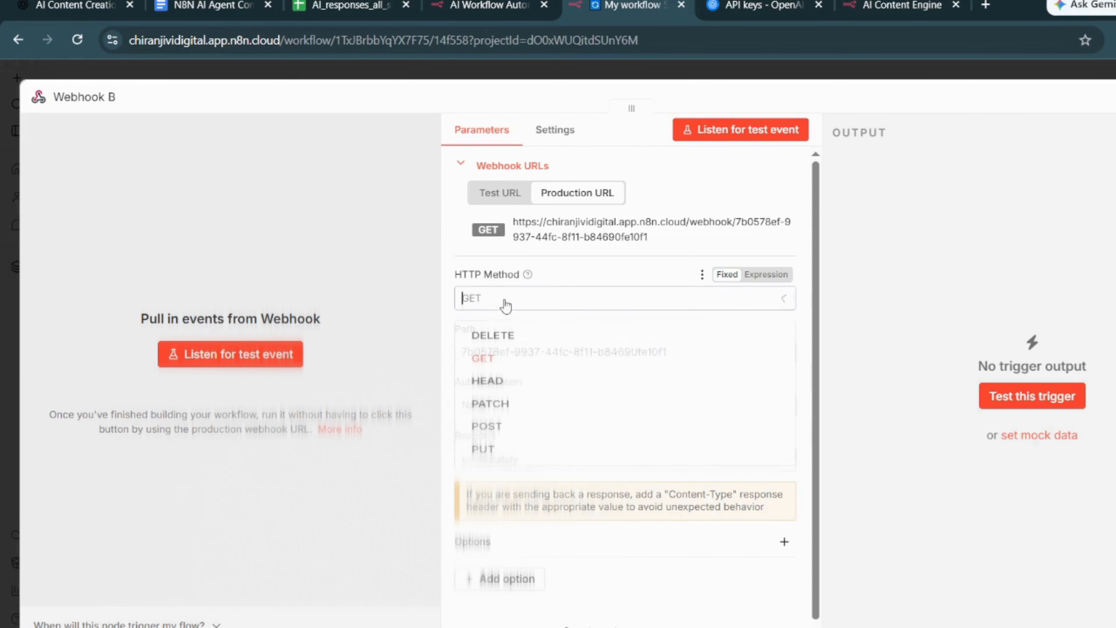
pyautogui.click(505, 457)
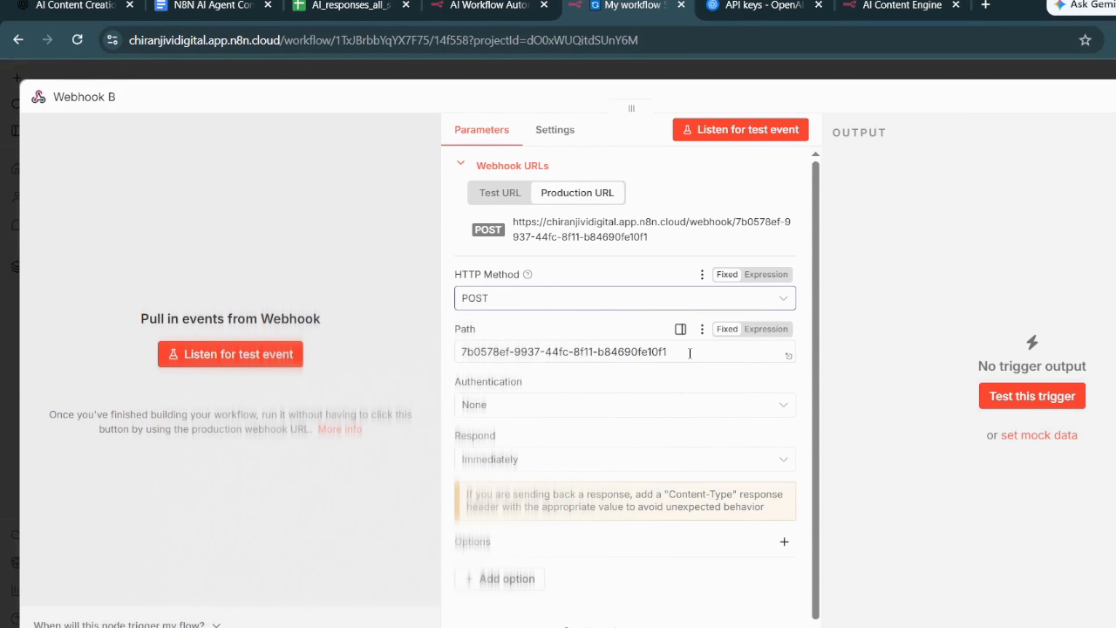
pyautogui.moveTo(670, 351); pyautogui.dragTo(437, 356)
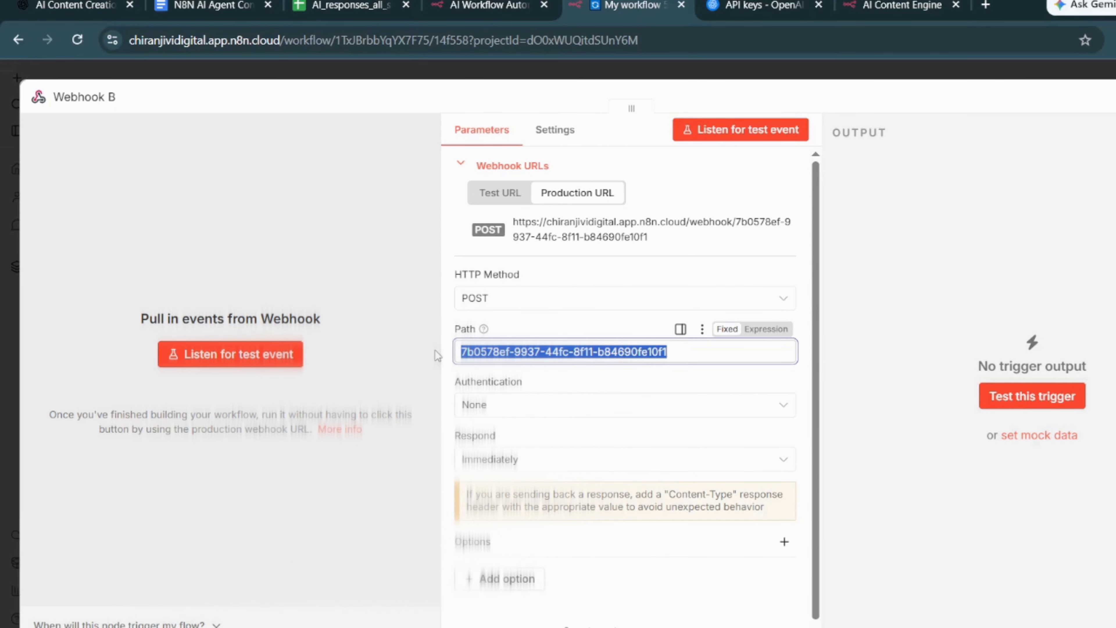
pyautogui.write('content_ui')
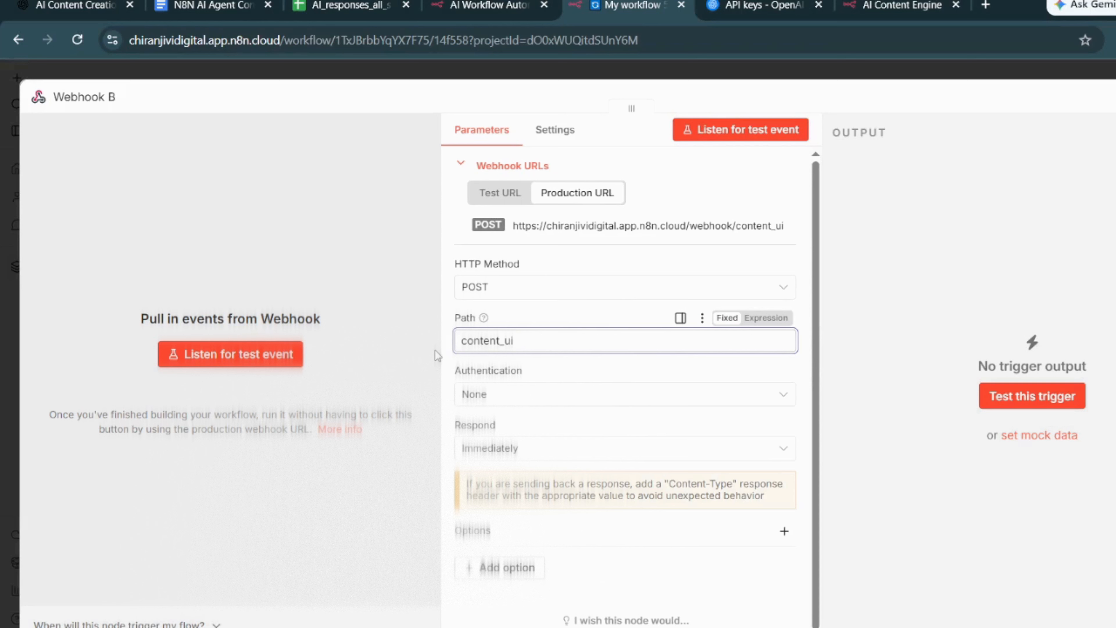
pyautogui.click(518, 448)
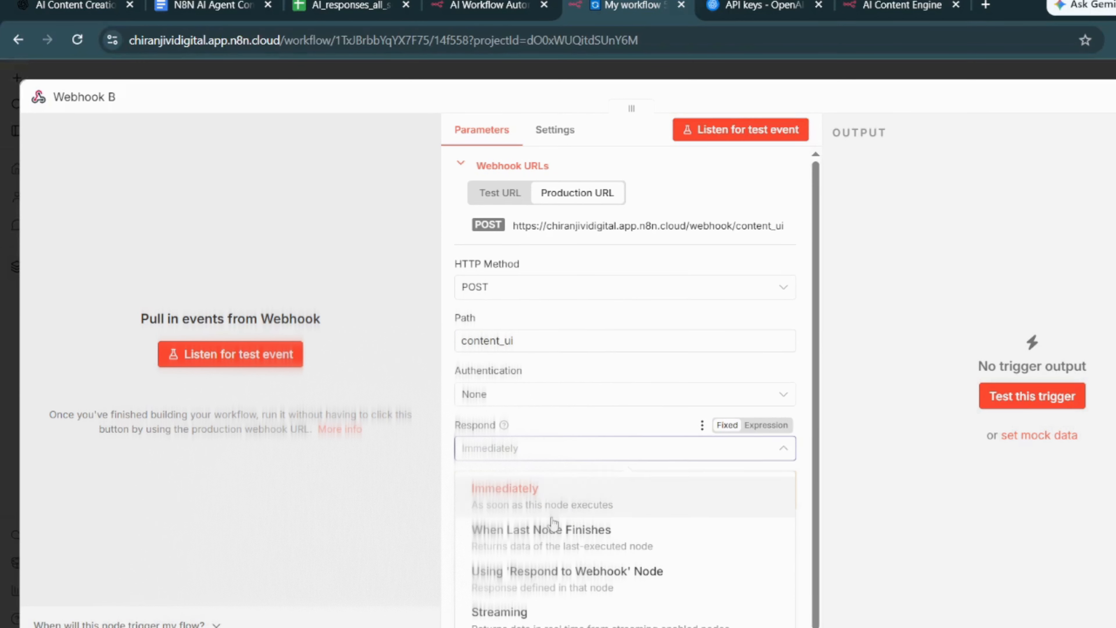
pyautogui.click(565, 581)
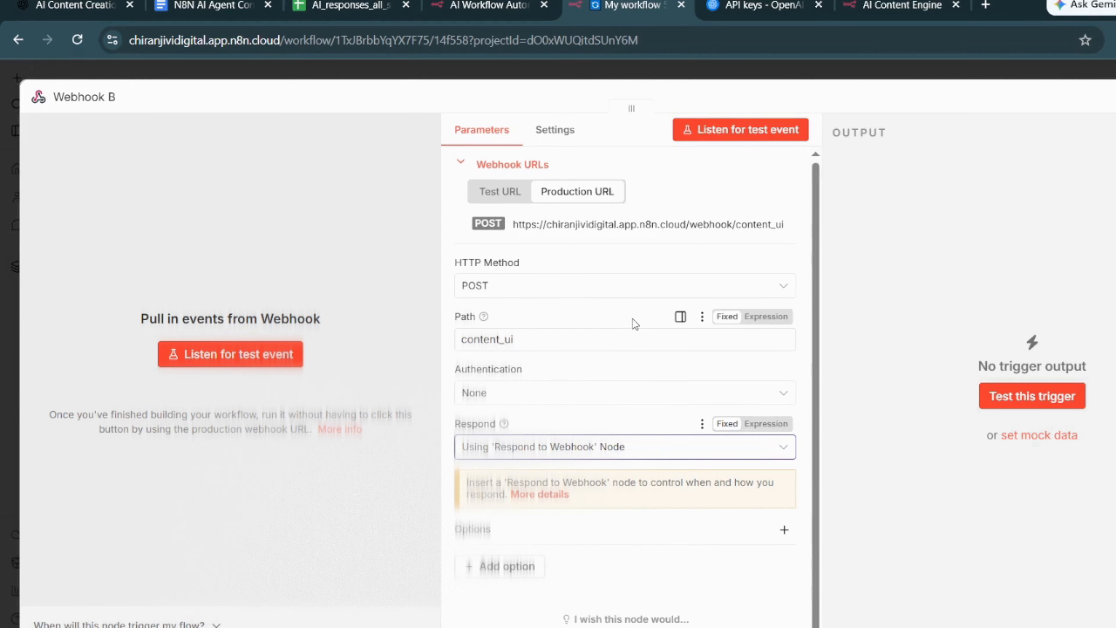
# - Copy Webhook B's production URL and place the node directly below Webhook A on the canvas
pyautogui.click(498, 196)
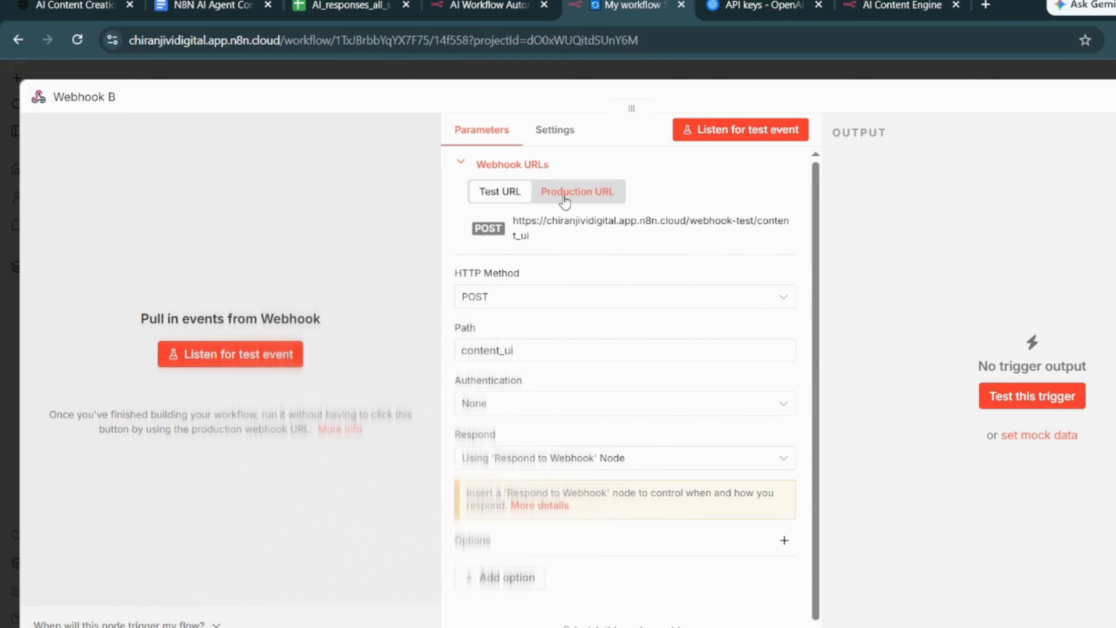
pyautogui.click(564, 194)
pyautogui.click(586, 224)
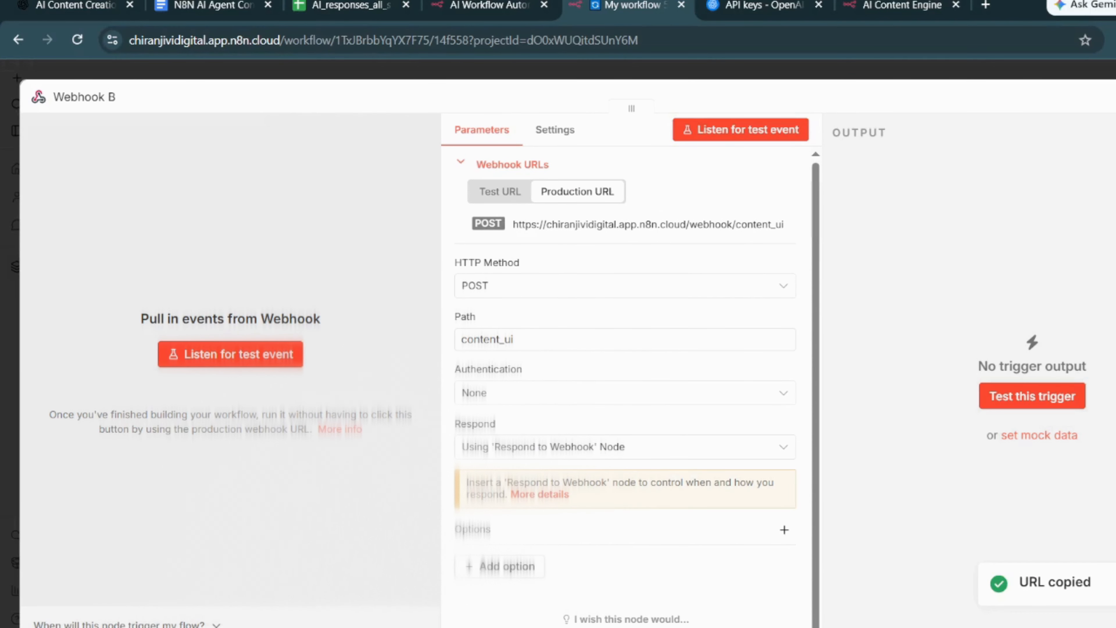
pyautogui.press('Escape')
pyautogui.moveTo(523, 207); pyautogui.dragTo(183, 391)
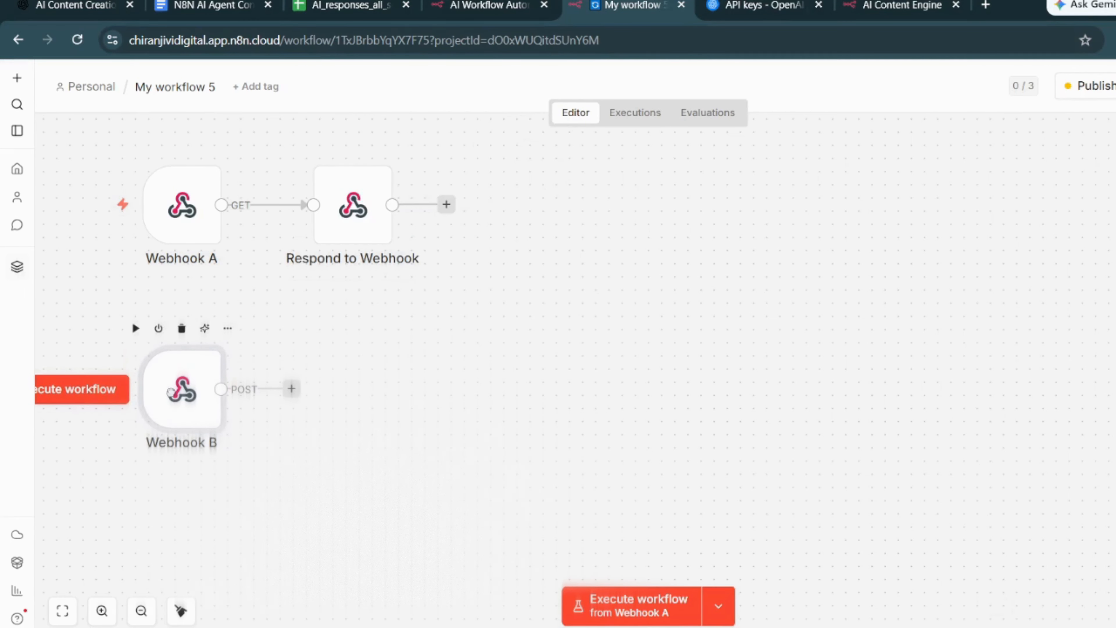
# - Replace the fetch URL in the Respond to Webhook node's response body with Webhook B's copied content_ui production URL
pyautogui.doubleClick(364, 222)
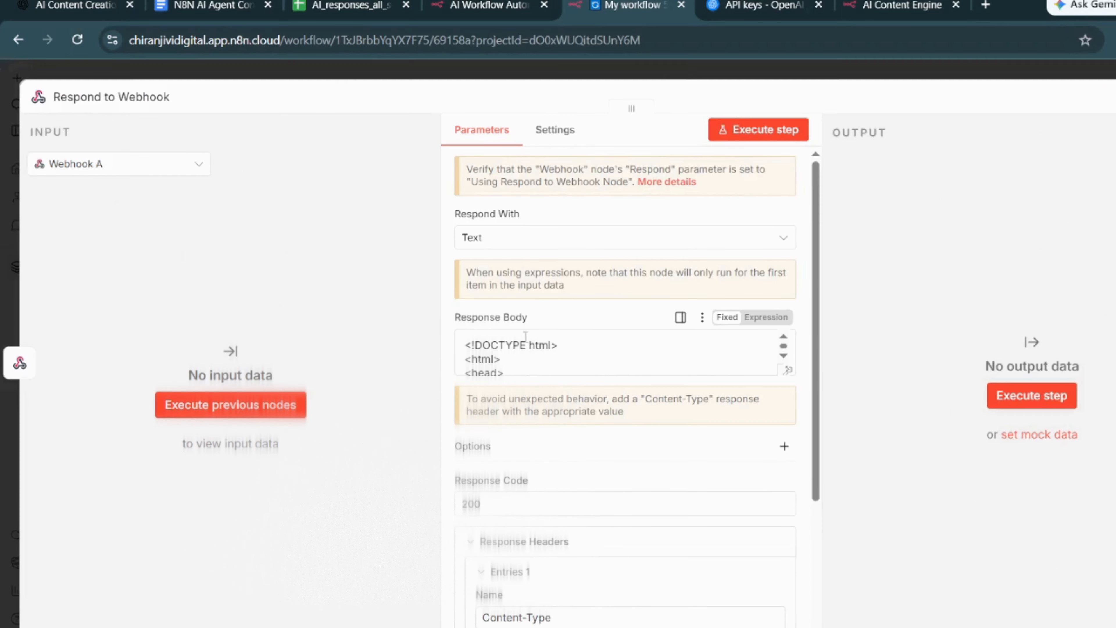
pyautogui.scroll(-2, 600, 356)
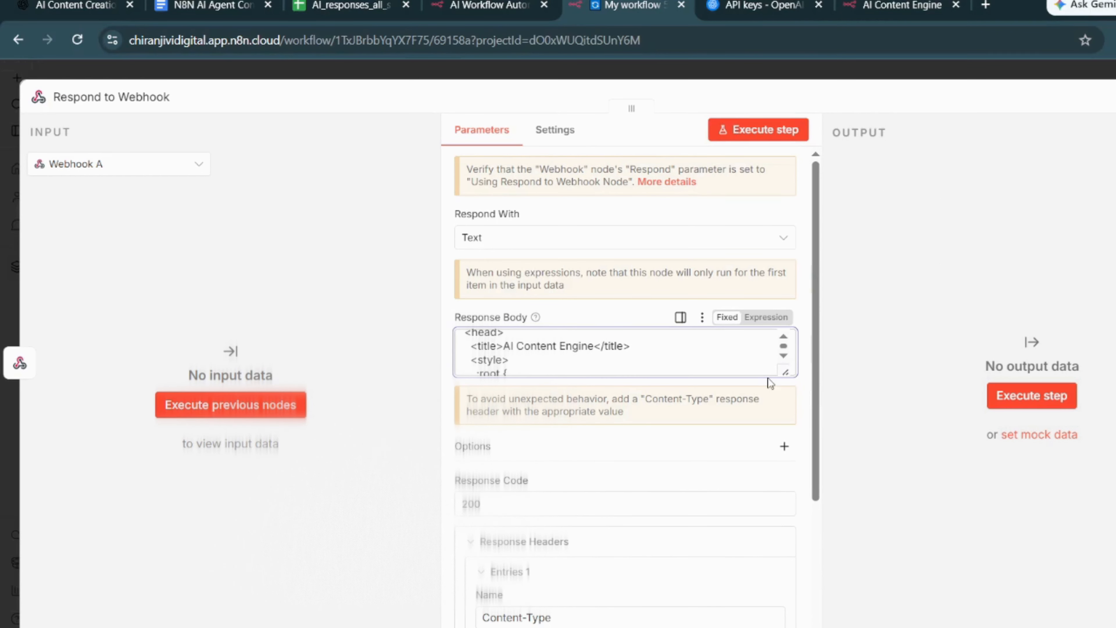
pyautogui.hotkey('ctrl', 'f')
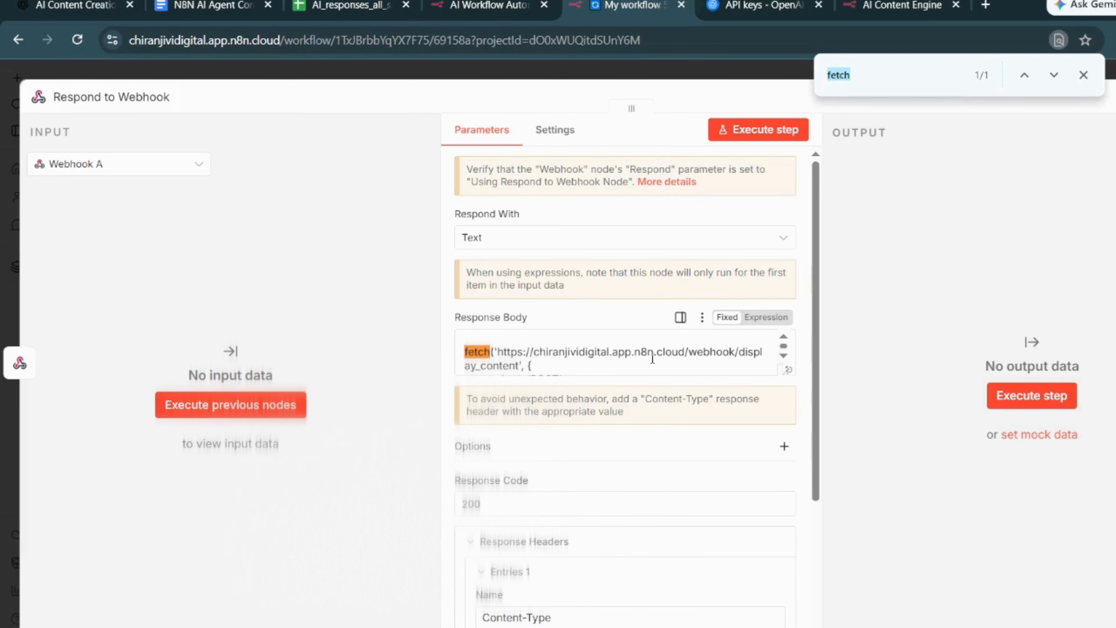
pyautogui.moveTo(494, 352); pyautogui.dragTo(522, 364)
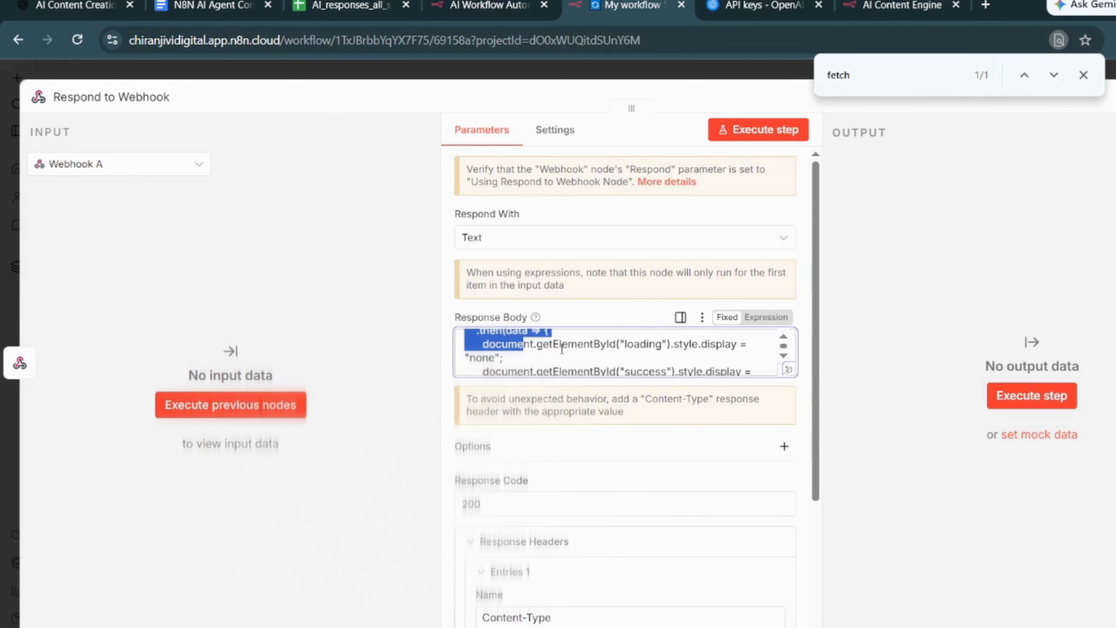
pyautogui.scroll(5, 562, 348)
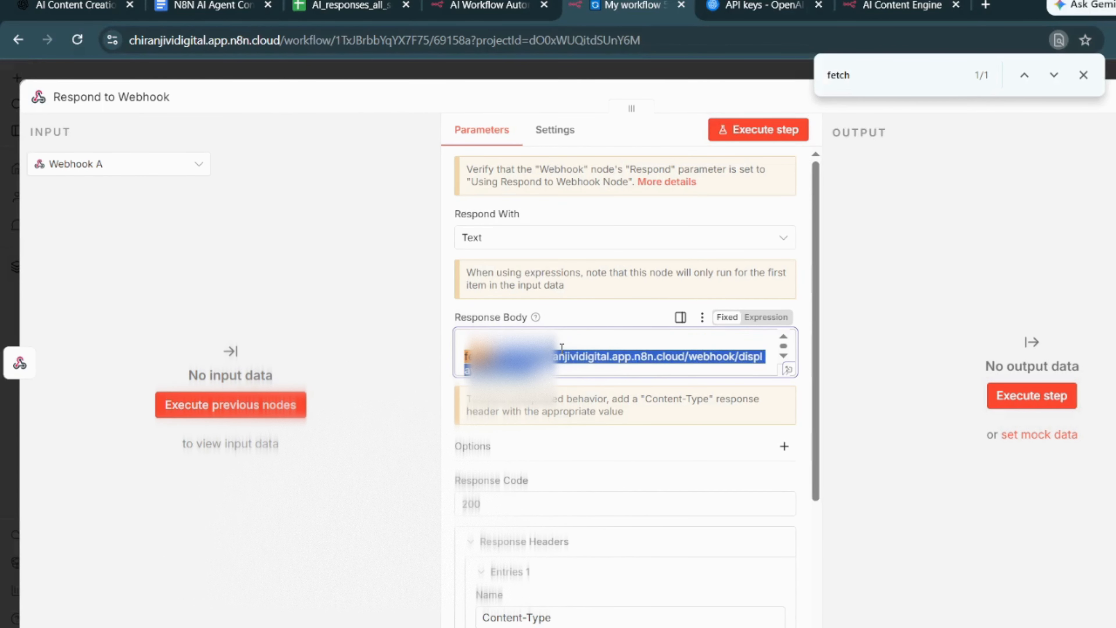
pyautogui.click(476, 341)
pyautogui.moveTo(498, 355)
pyautogui.mouseDown()
pyautogui.moveTo(754, 356)
pyautogui.moveTo(515, 369)
pyautogui.mouseUp()
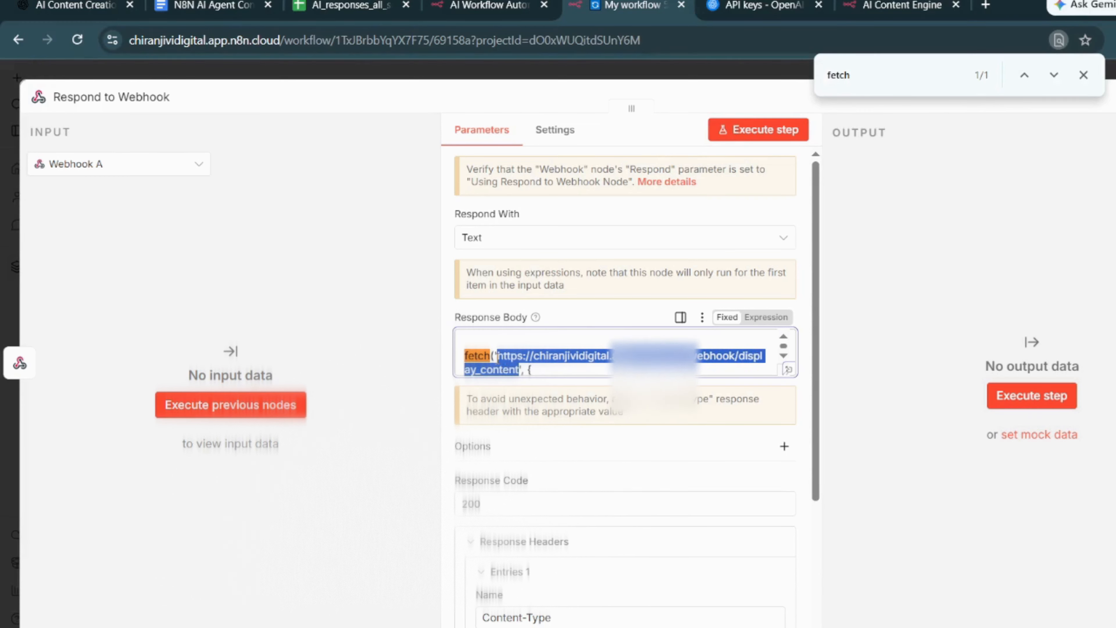
pyautogui.hotkey('ctrl', 'v')
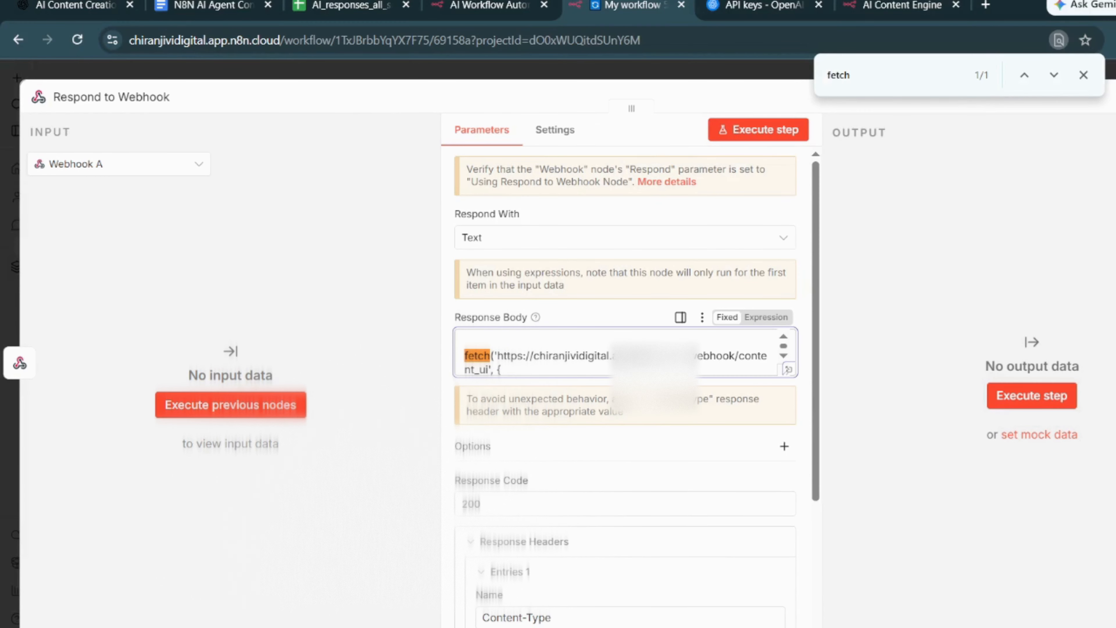
pyautogui.press('Escape')
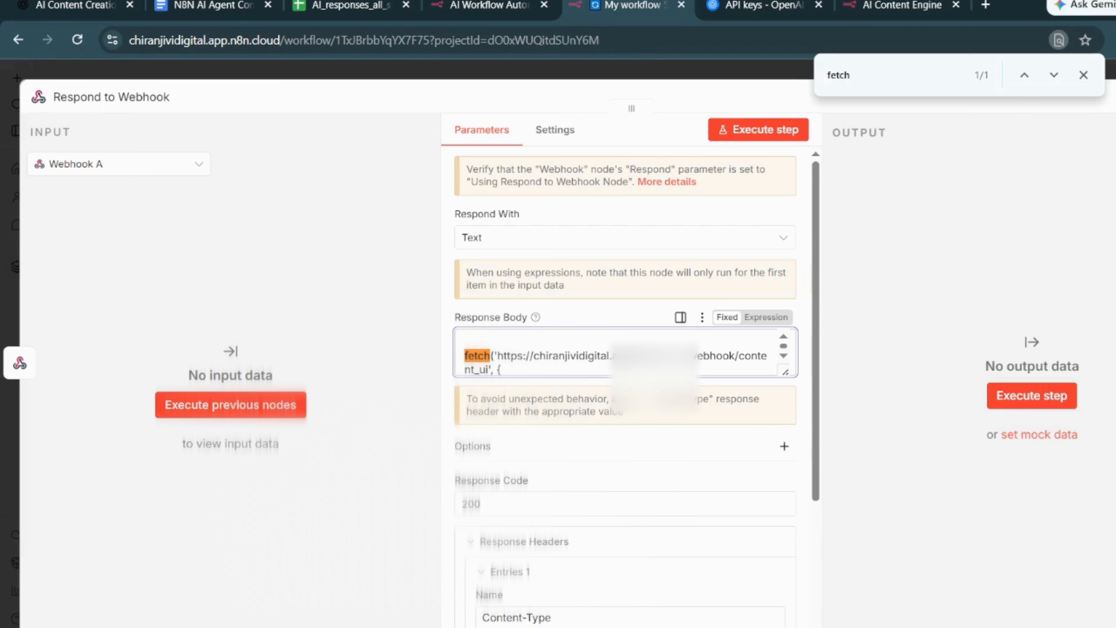
# - Add an OpenAI 'Message a model' node connected after Webhook B
pyautogui.click(292, 388)
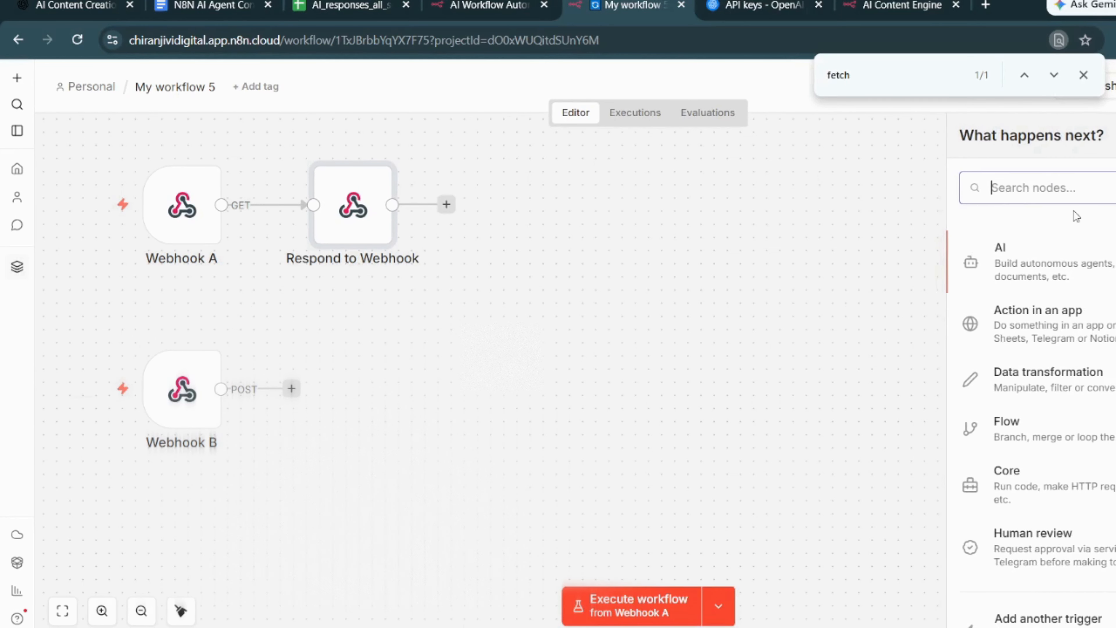
pyautogui.write('open')
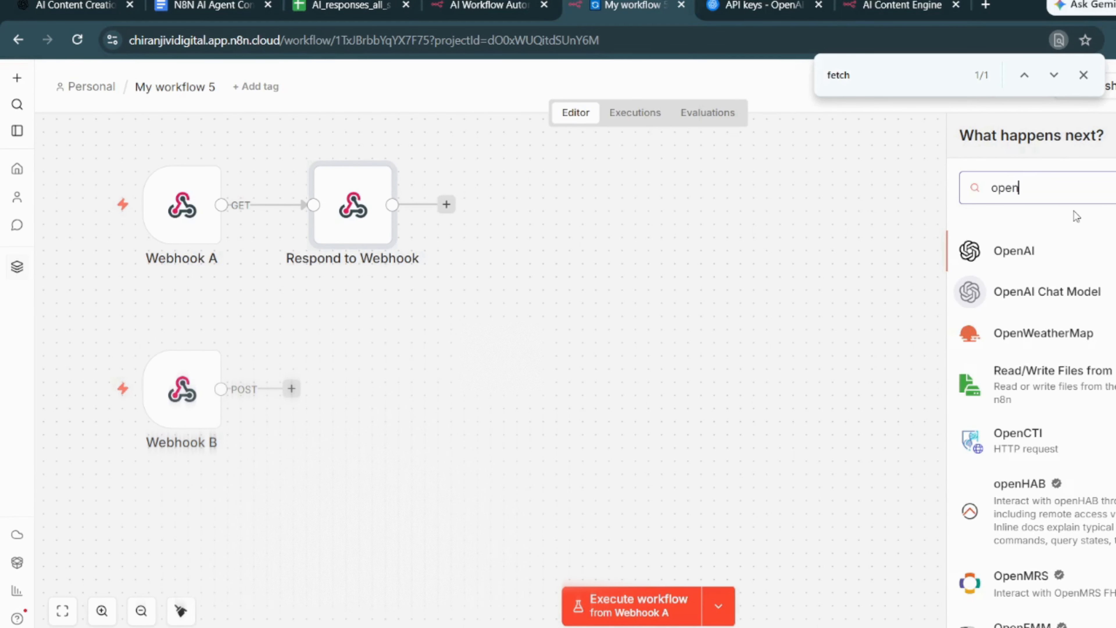
pyautogui.click(1036, 253)
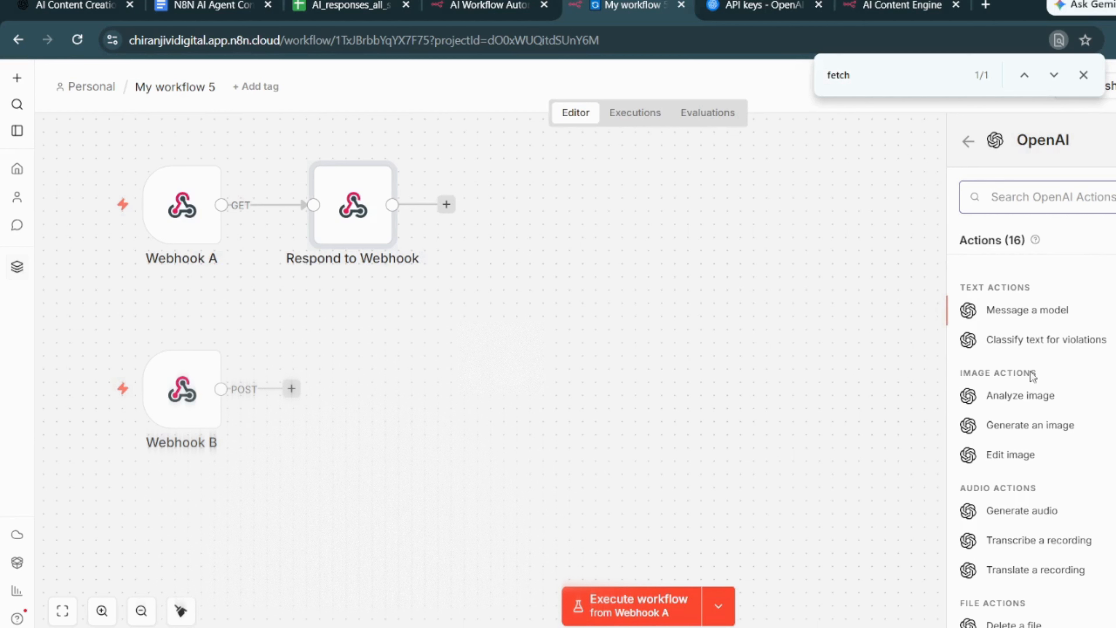
pyautogui.click(1021, 321)
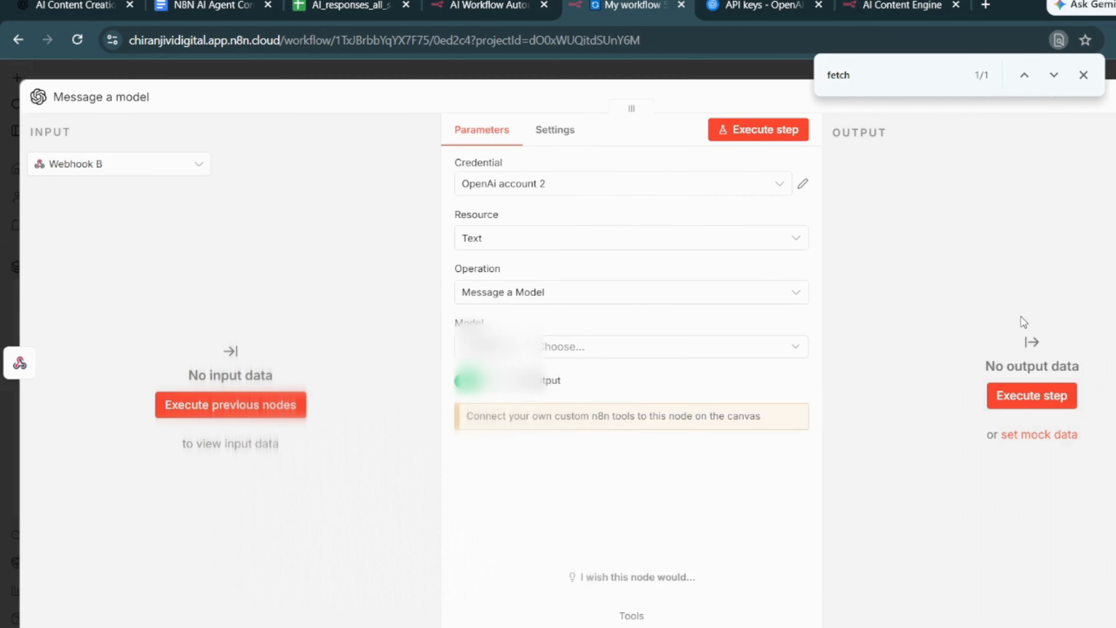
# - Look at the form for a new OpenAI credential and the OpenAI Platform API keys page, then return without creating a credential
pyautogui.click(564, 190)
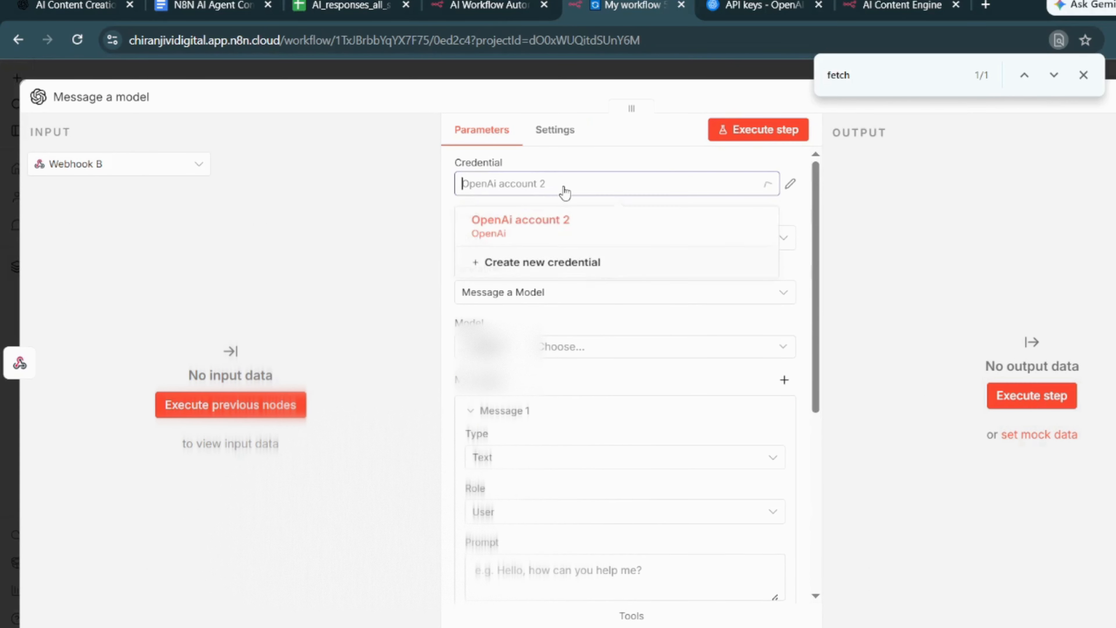
pyautogui.click(564, 274)
pyautogui.click(470, 329)
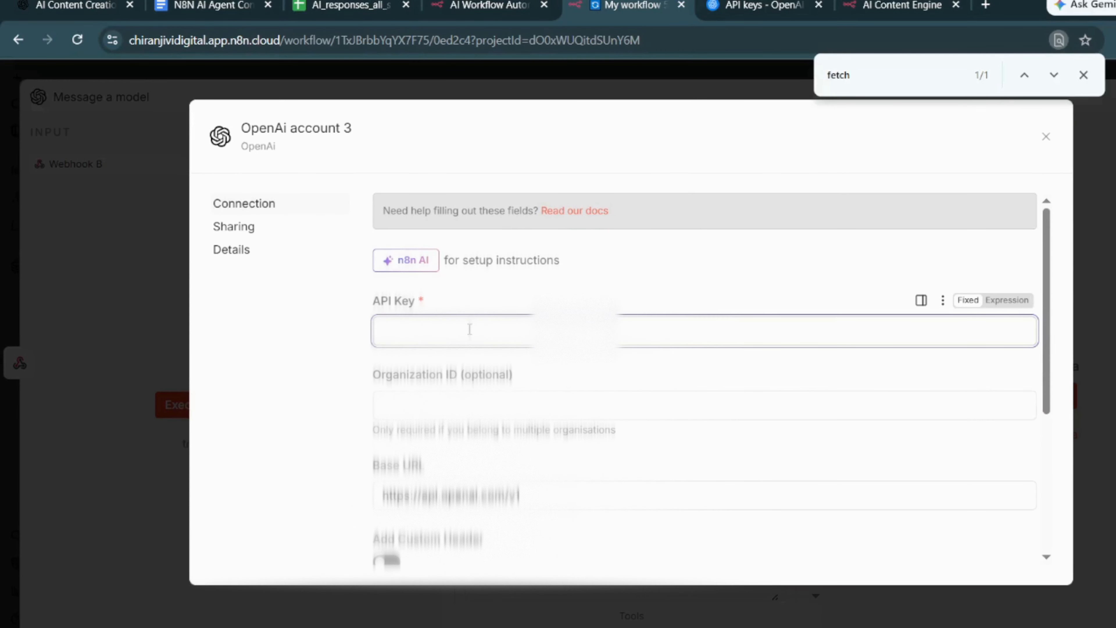
pyautogui.click(769, 6)
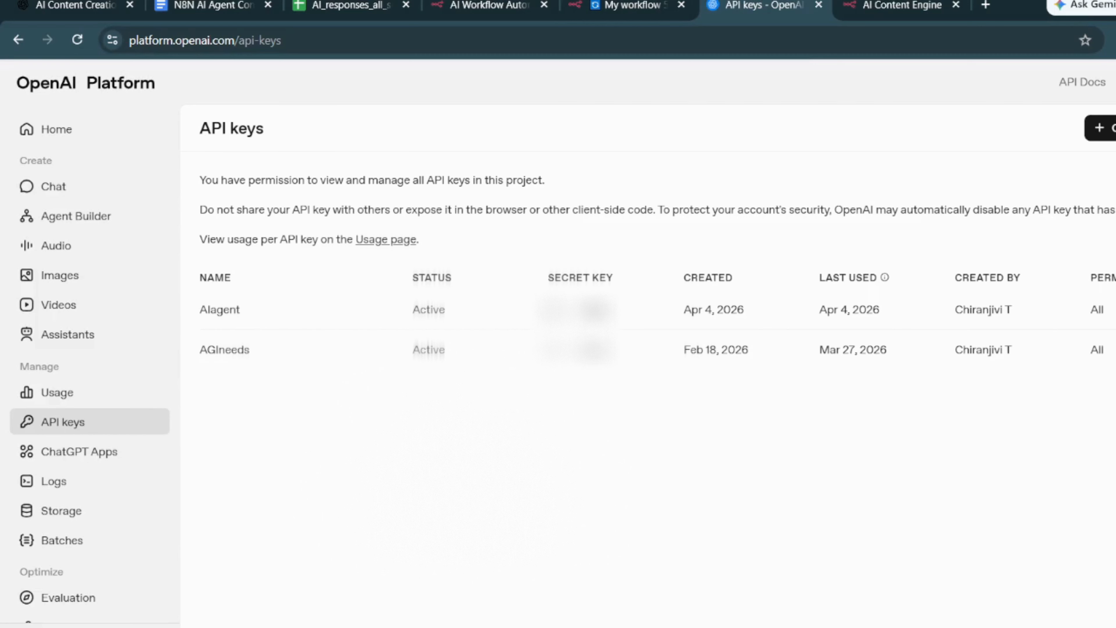
pyautogui.click(894, 6)
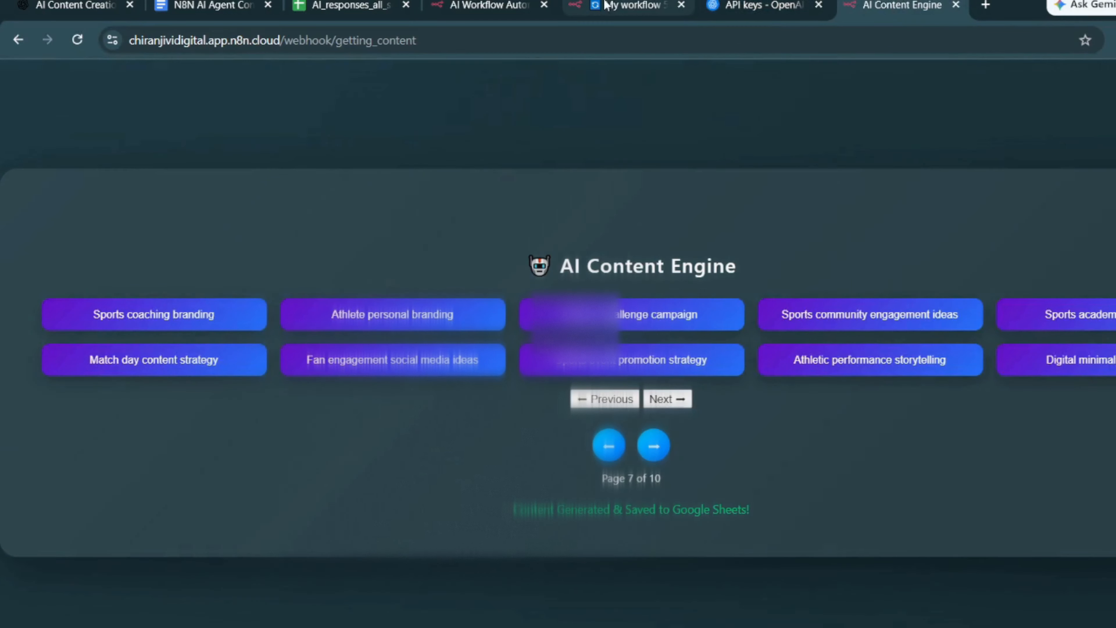
pyautogui.click(633, 6)
pyautogui.click(1044, 138)
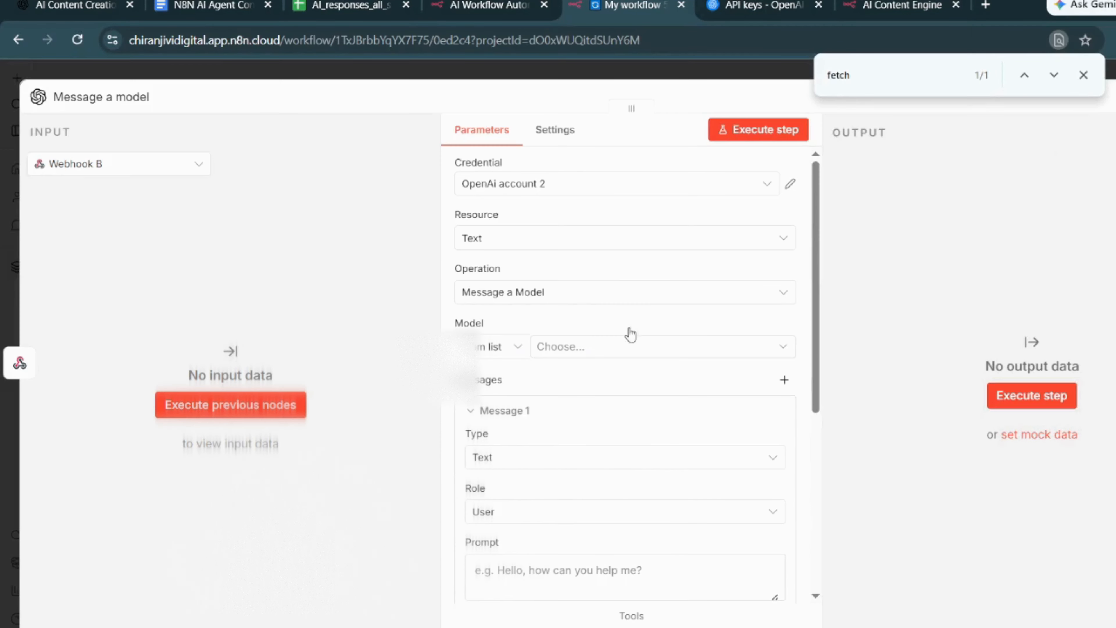
# - Configure the OpenAI node with resource Text, operation Message a Model, and model GPT-4.1-MINI
pyautogui.click(574, 238)
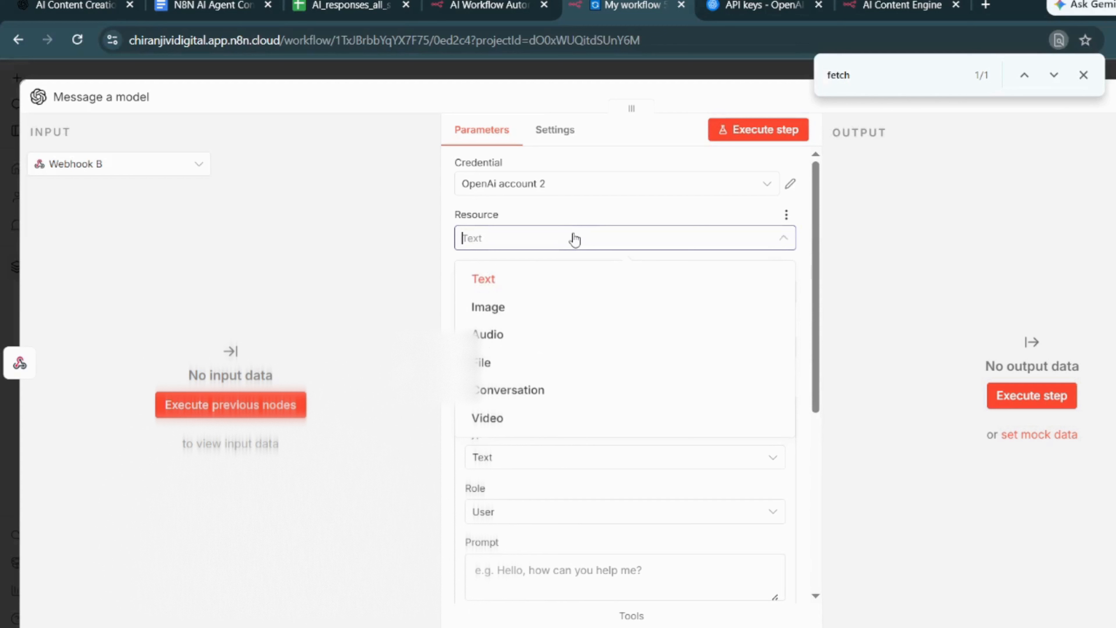
pyautogui.click(510, 281)
pyautogui.click(562, 301)
pyautogui.click(537, 343)
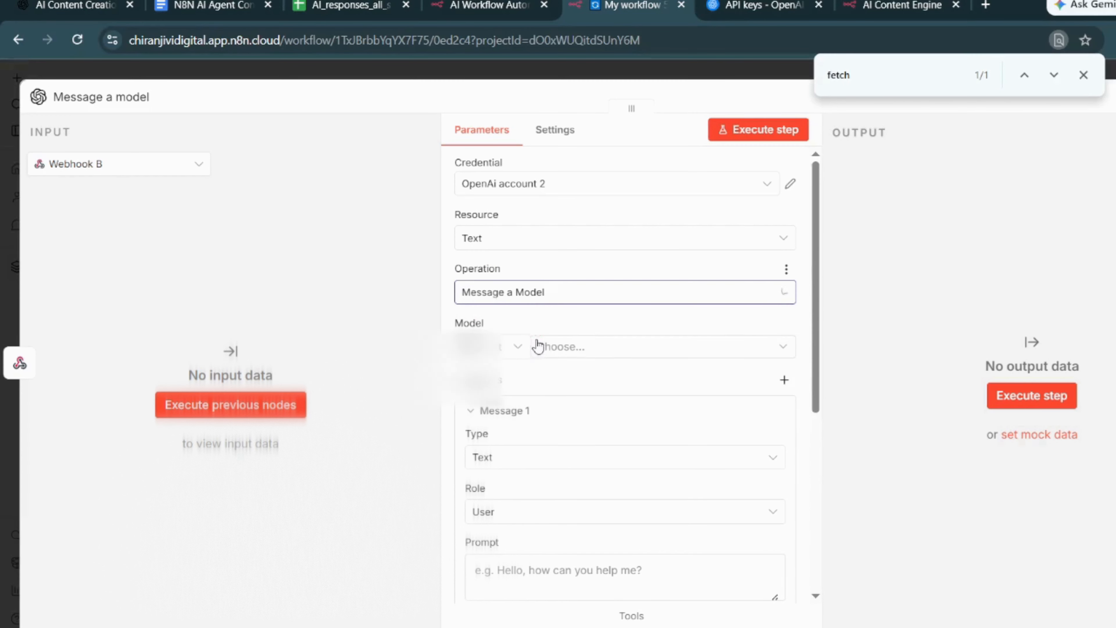
pyautogui.click(574, 347)
pyautogui.write('mini')
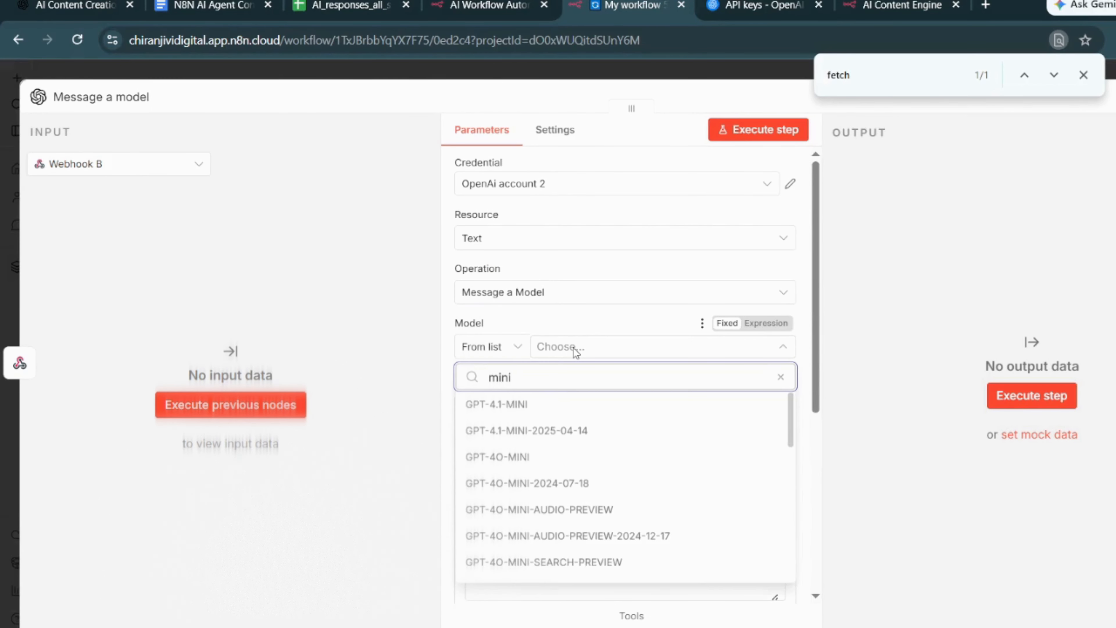
pyautogui.click(530, 408)
# - Switch to the content creation Google Doc and copy the full Generate prompt, ending with 'Return raw JSON only.'
pyautogui.scroll(-4, 568, 506)
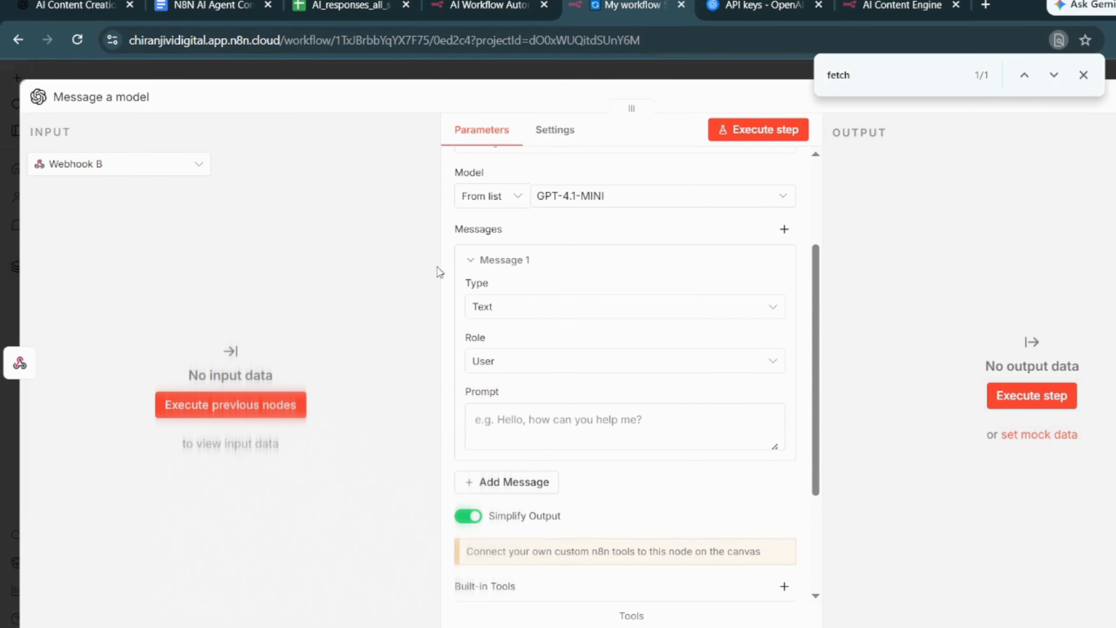
pyautogui.click(218, 6)
pyautogui.scroll(5, 579, 340)
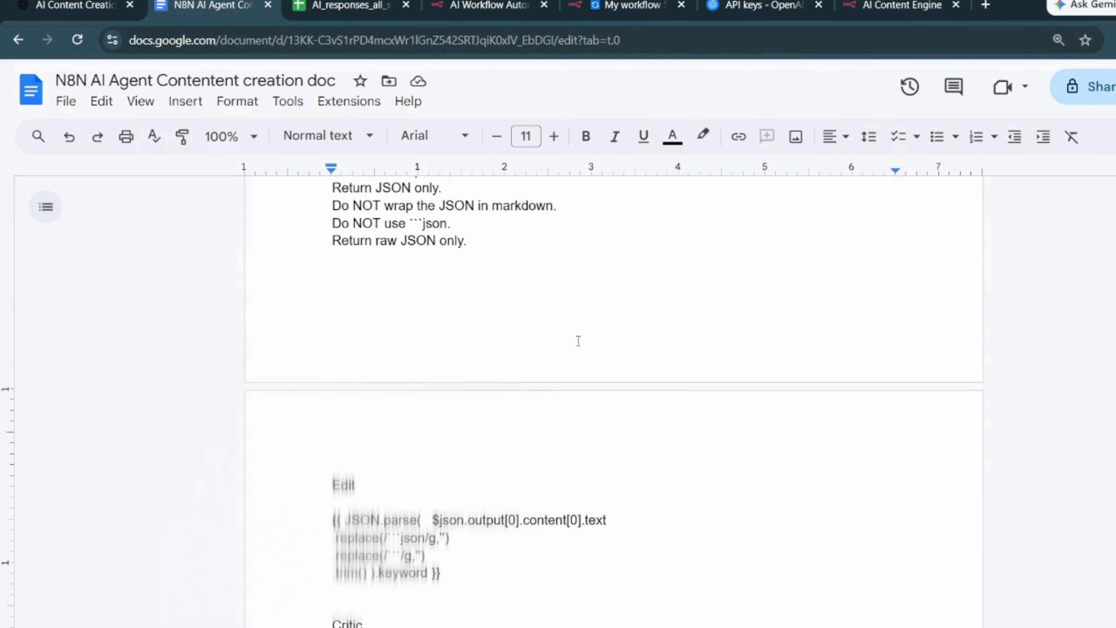
pyautogui.moveTo(501, 286); pyautogui.dragTo(361, 179)
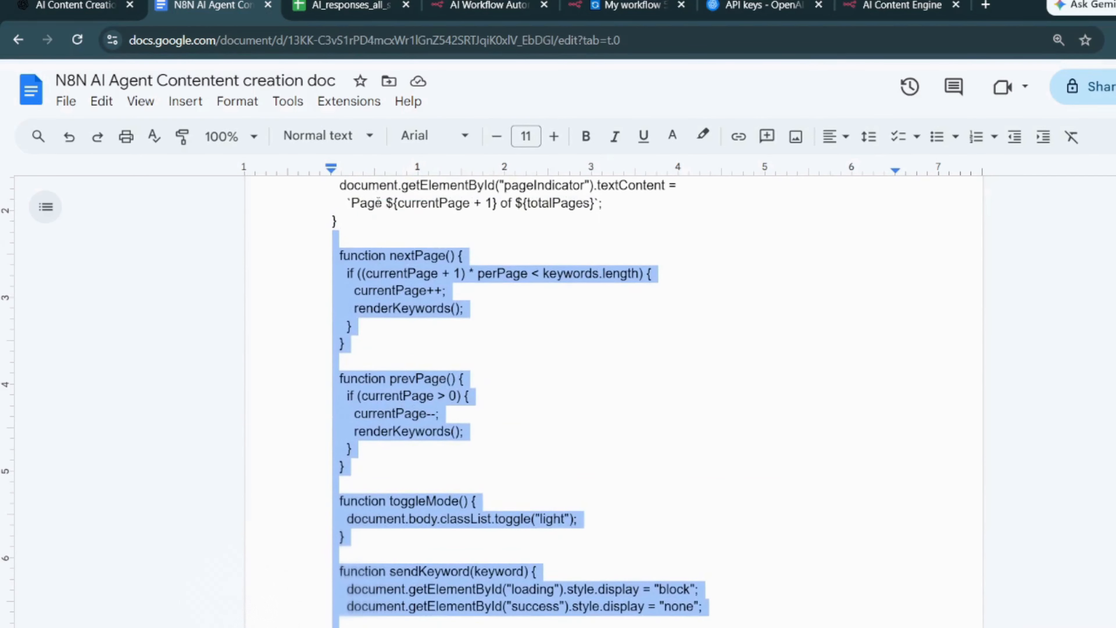
pyautogui.scroll(-10, 630, 391)
pyautogui.scroll(-7, 630, 392)
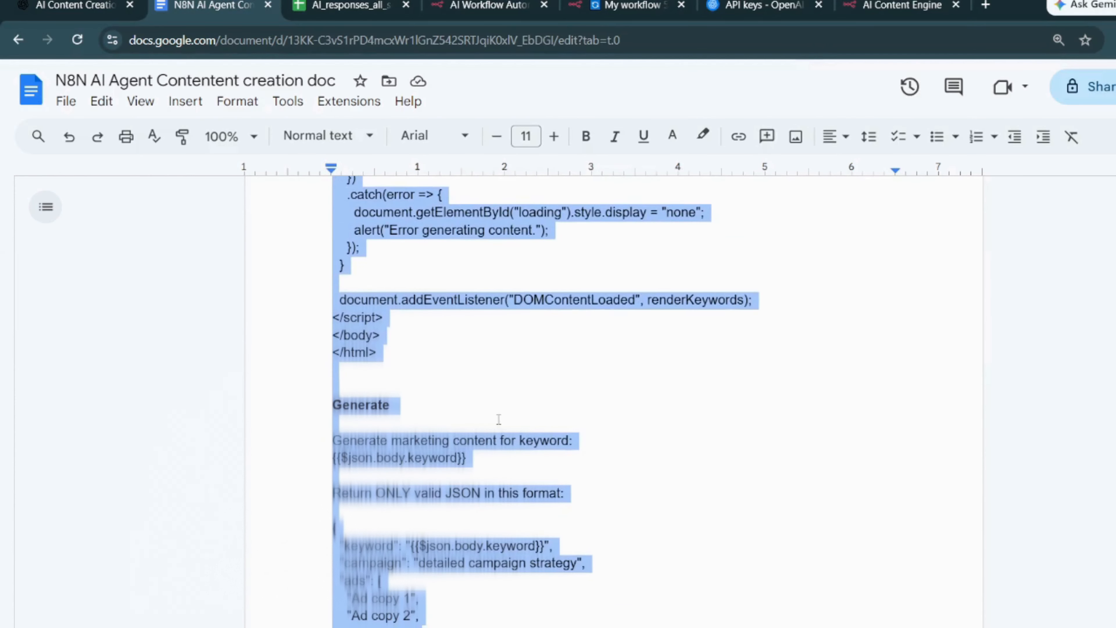
pyautogui.moveTo(333, 440); pyautogui.dragTo(402, 493)
pyautogui.scroll(-11, 405, 498)
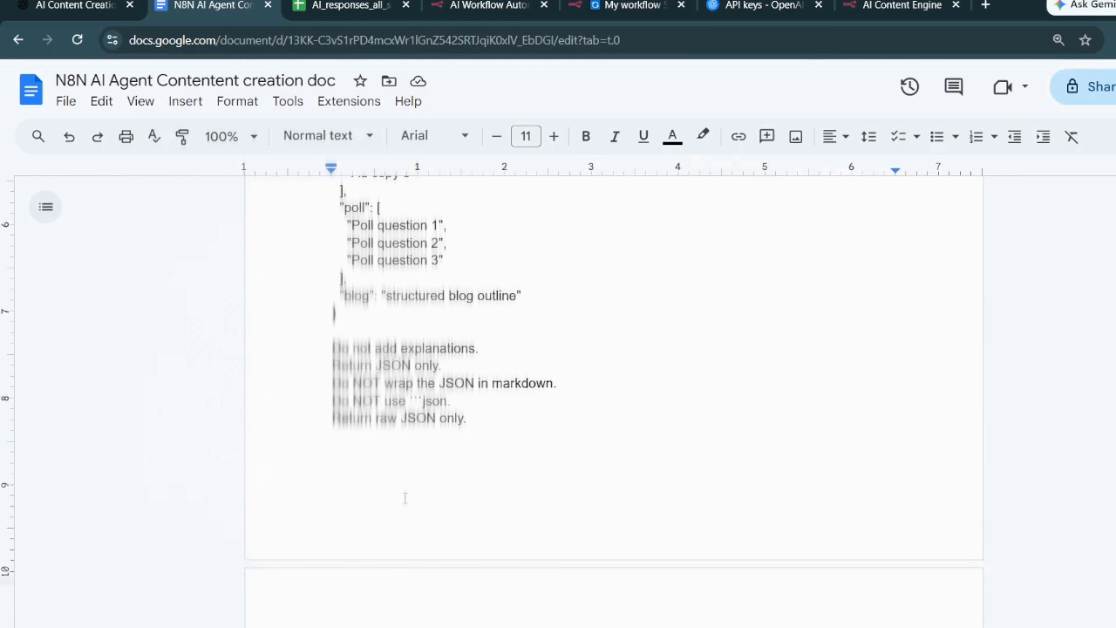
pyautogui.scroll(-13, 405, 498)
pyautogui.scroll(7, 405, 498)
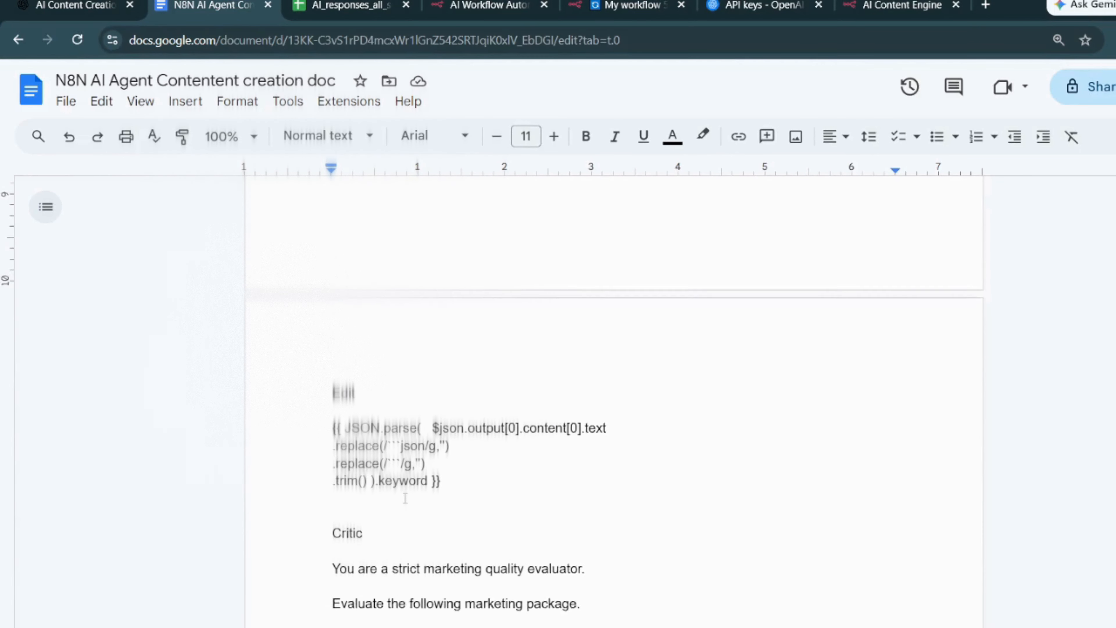
pyautogui.scroll(7, 405, 498)
pyautogui.hotkey('alt', 'Tab')
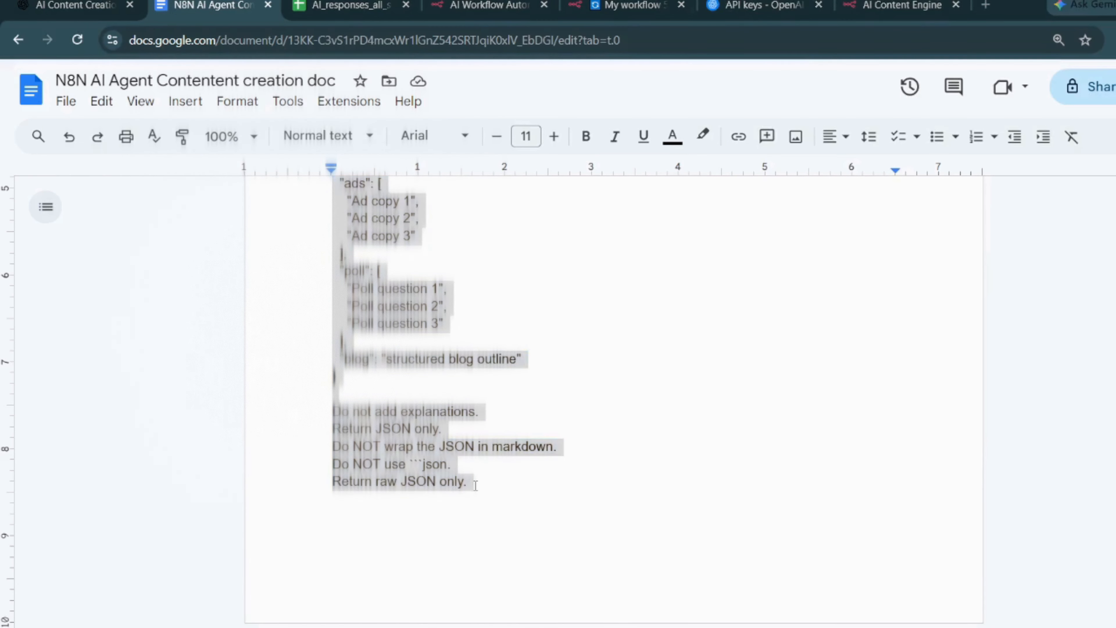
pyautogui.hotkey('alt', 'Tab')
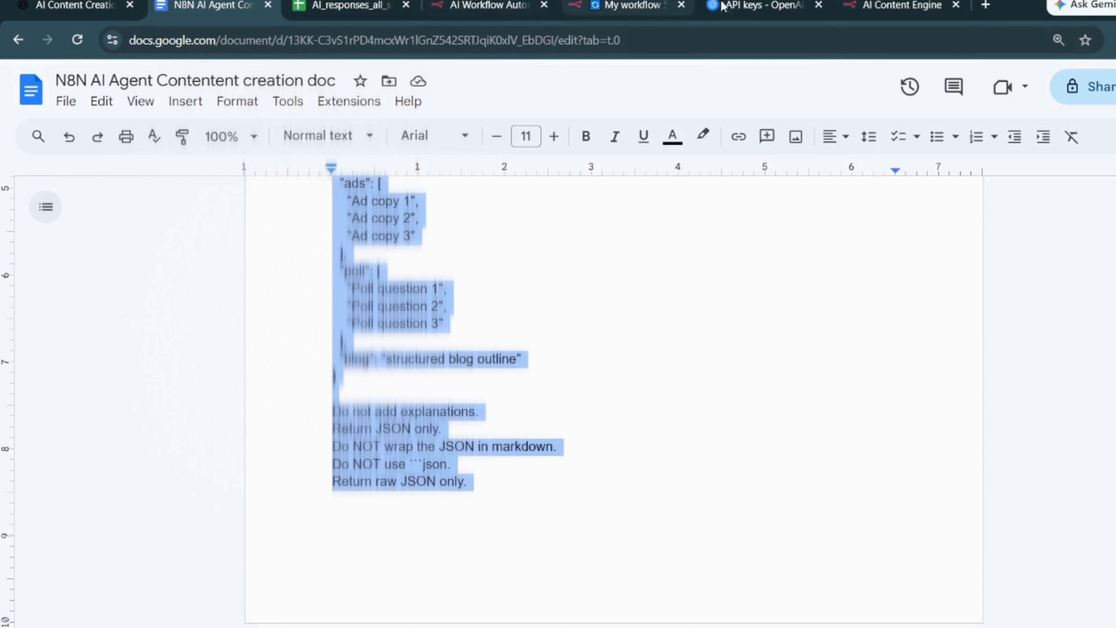
# - Paste the copied Generate prompt into the Message a model node's user message and return to the workflow canvas
pyautogui.click(900, 5)
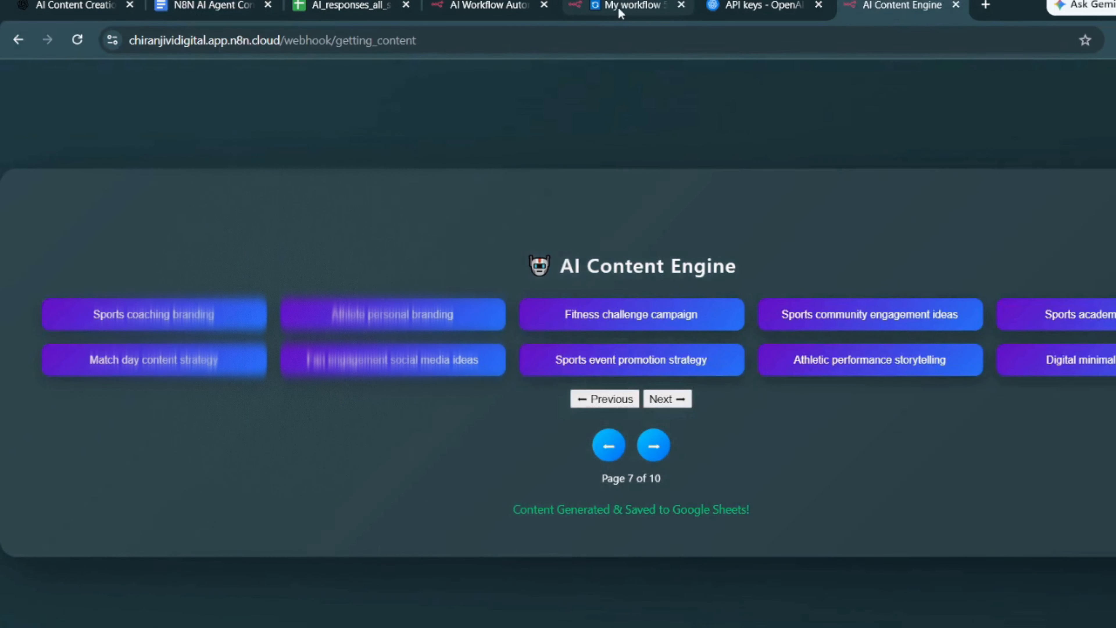
pyautogui.click(617, 7)
pyautogui.click(530, 437)
pyautogui.hotkey('ctrl', 'v')
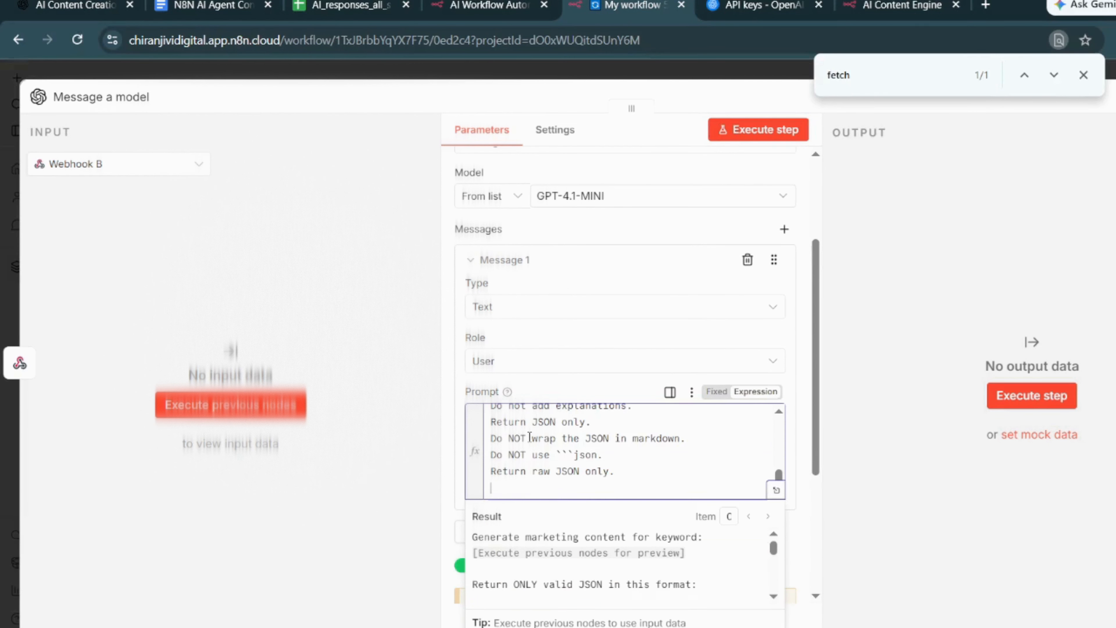
pyautogui.click(810, 510)
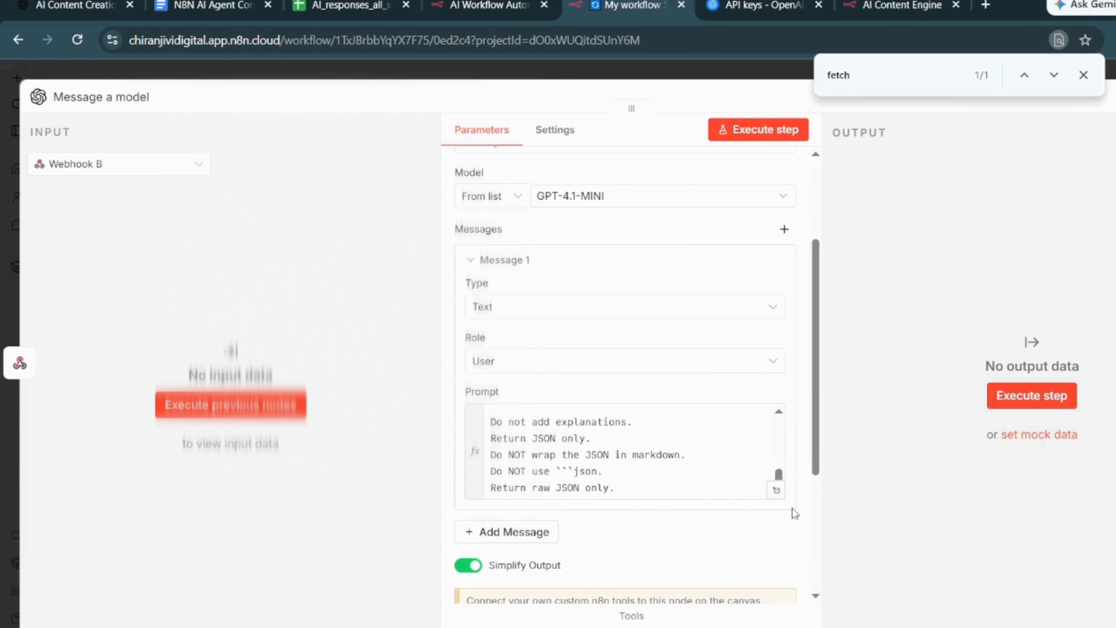
pyautogui.scroll(-2, 683, 547)
pyautogui.scroll(5, 683, 547)
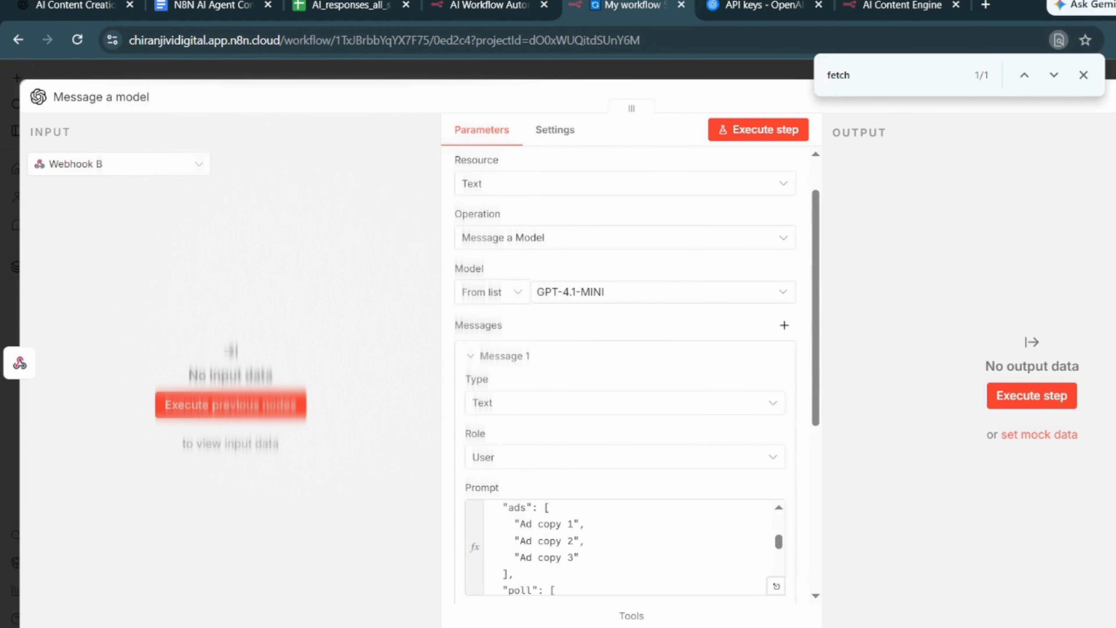
pyautogui.press('Escape')
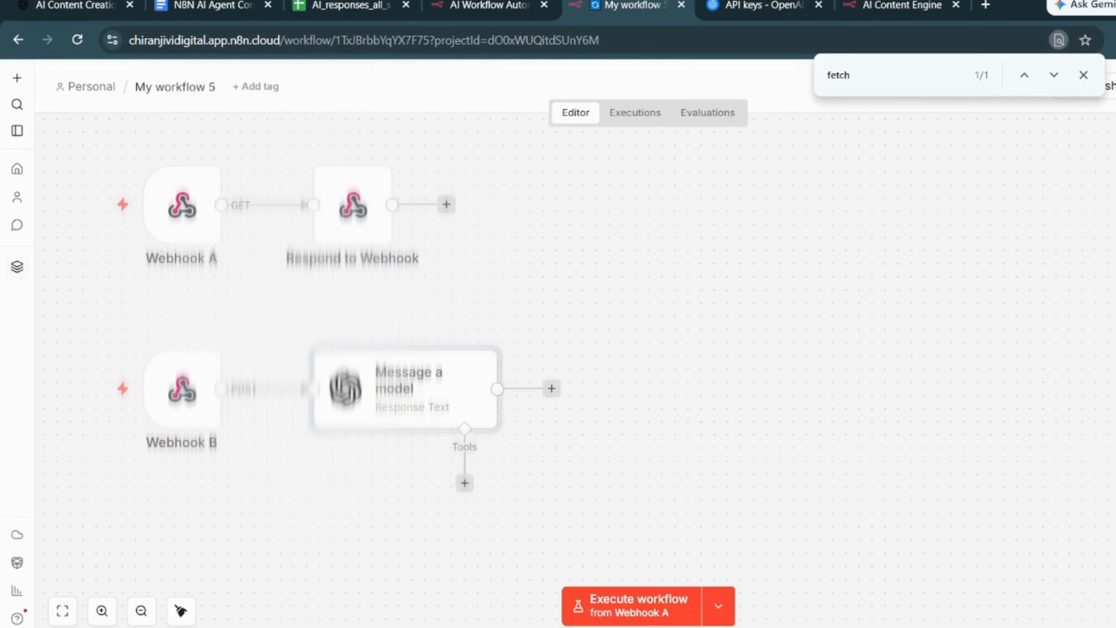
# - Add an Edit Fields (Set) node after Message a model and create a string field named keyword
pyautogui.click(552, 393)
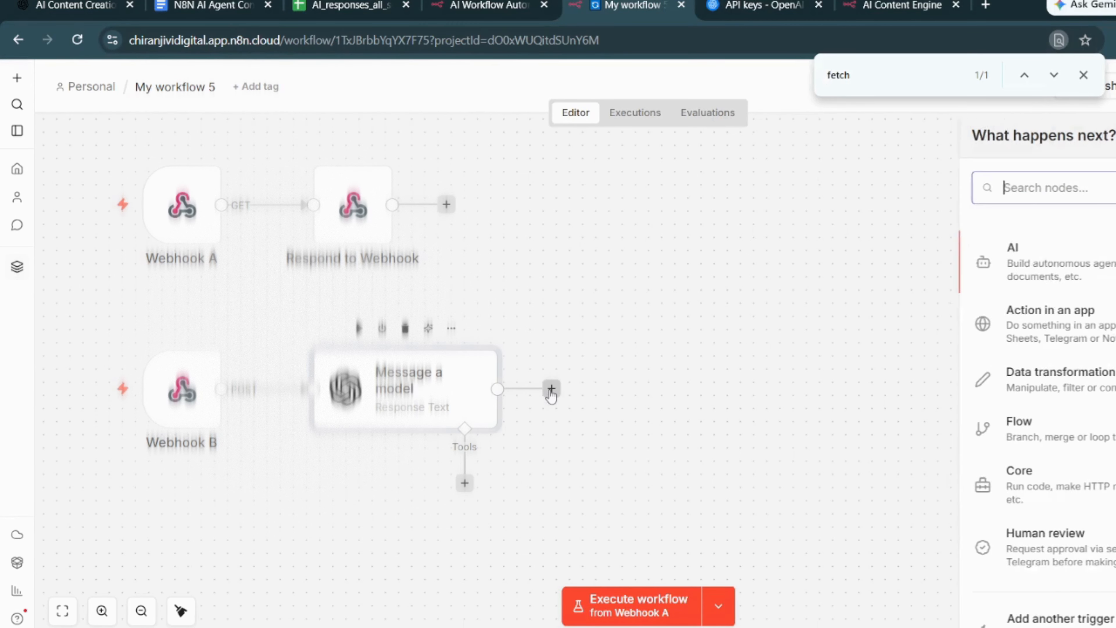
pyautogui.write('set')
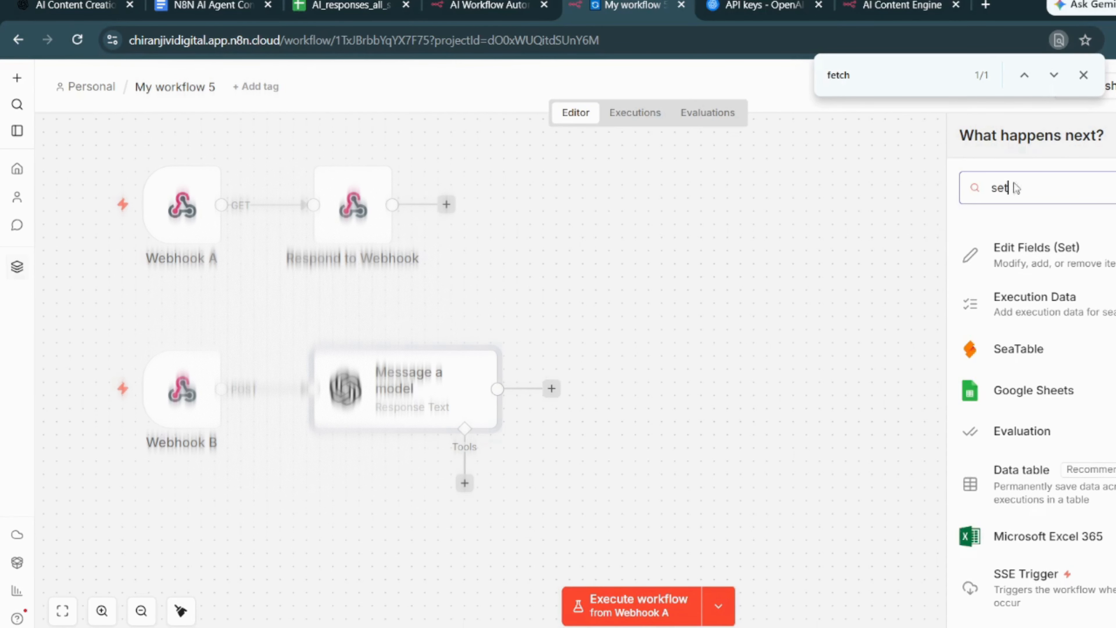
pyautogui.click(1047, 265)
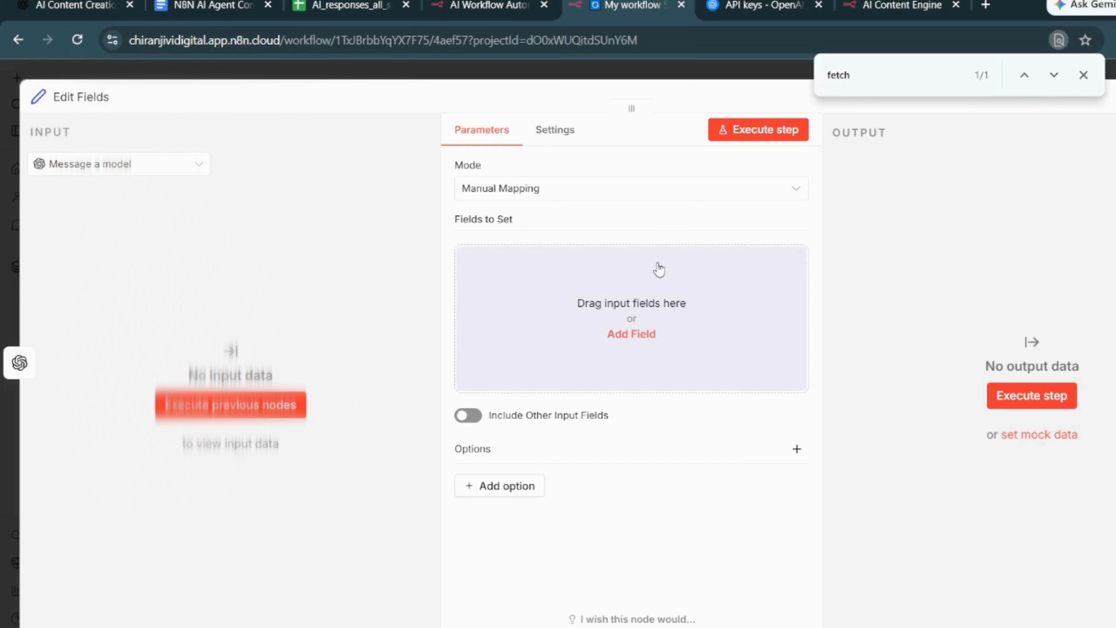
pyautogui.click(630, 336)
pyautogui.click(538, 260)
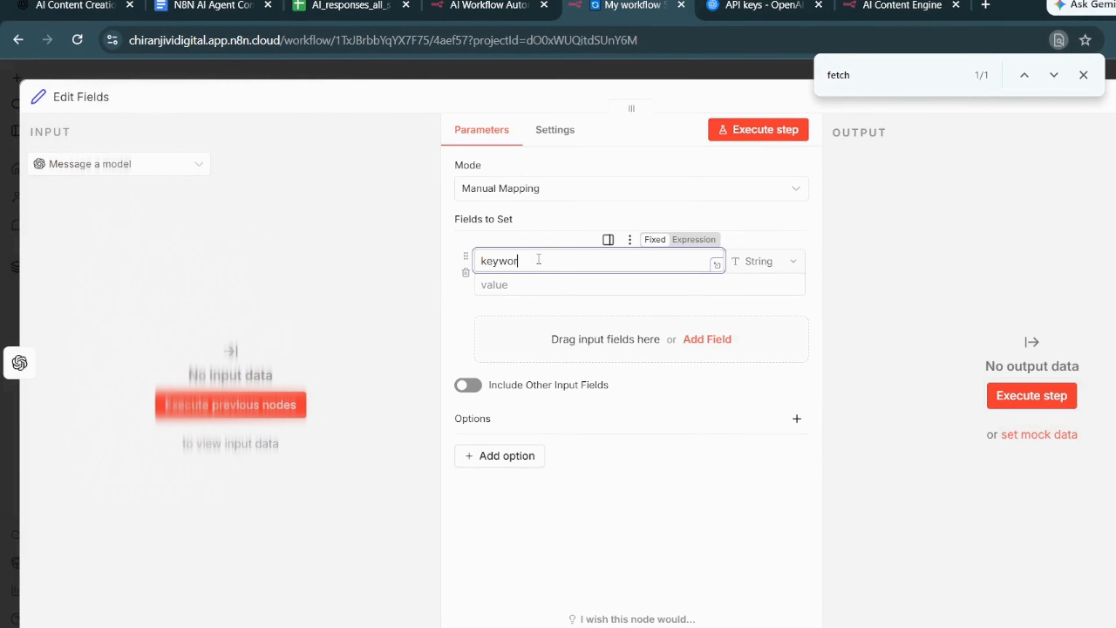
# - Switch to the content creation Google Doc and copy the JSON.parse expression under the Edit heading
pyautogui.click(206, 5)
pyautogui.scroll(-6, 549, 395)
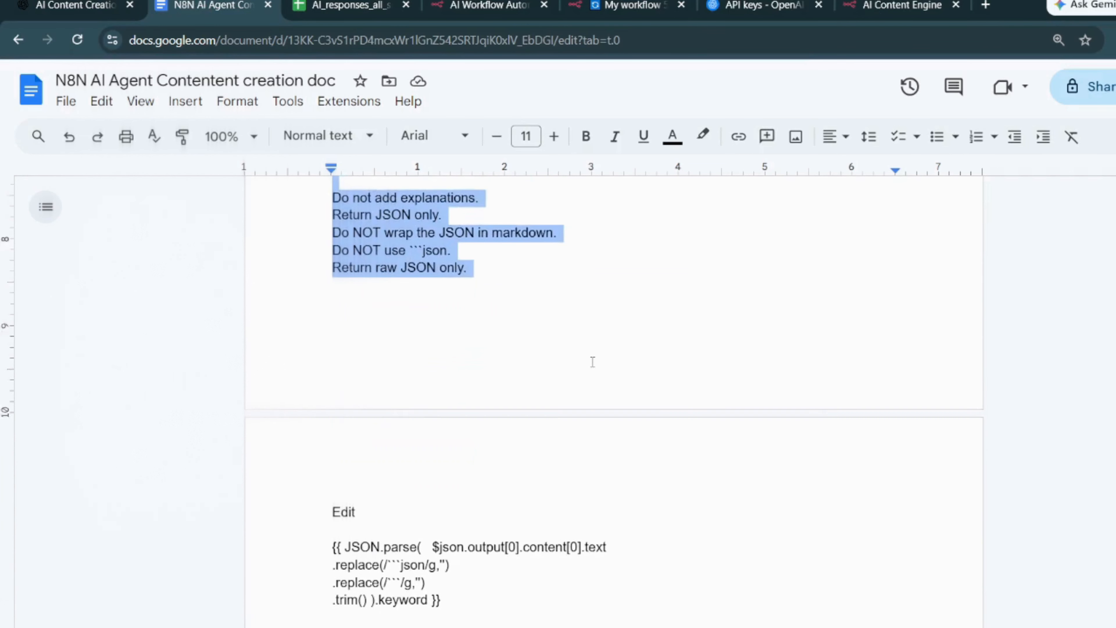
pyautogui.moveTo(461, 512); pyautogui.dragTo(333, 460)
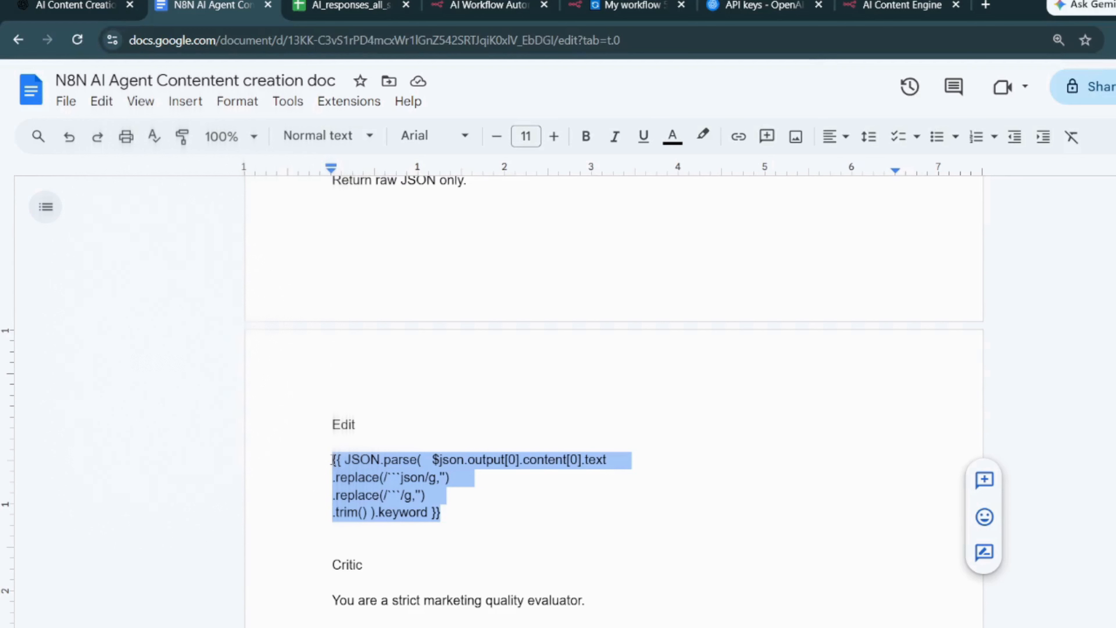
pyautogui.hotkey('ctrl', 'c')
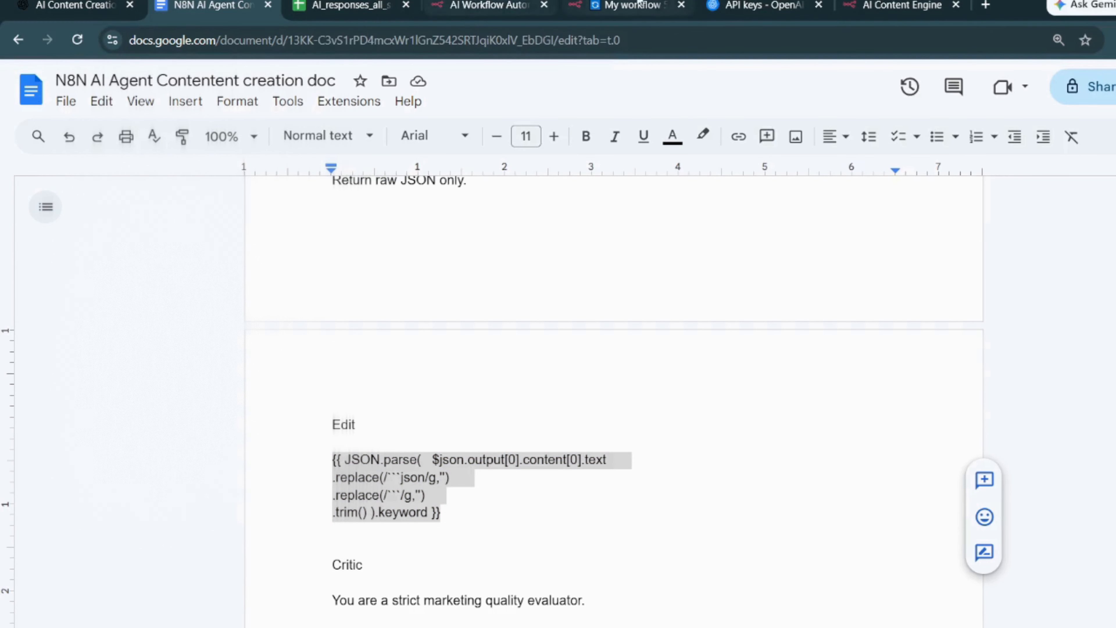
# - Return to the n8n workflow and paste the copied JSON.parse expression as the keyword field's value
pyautogui.click(610, 7)
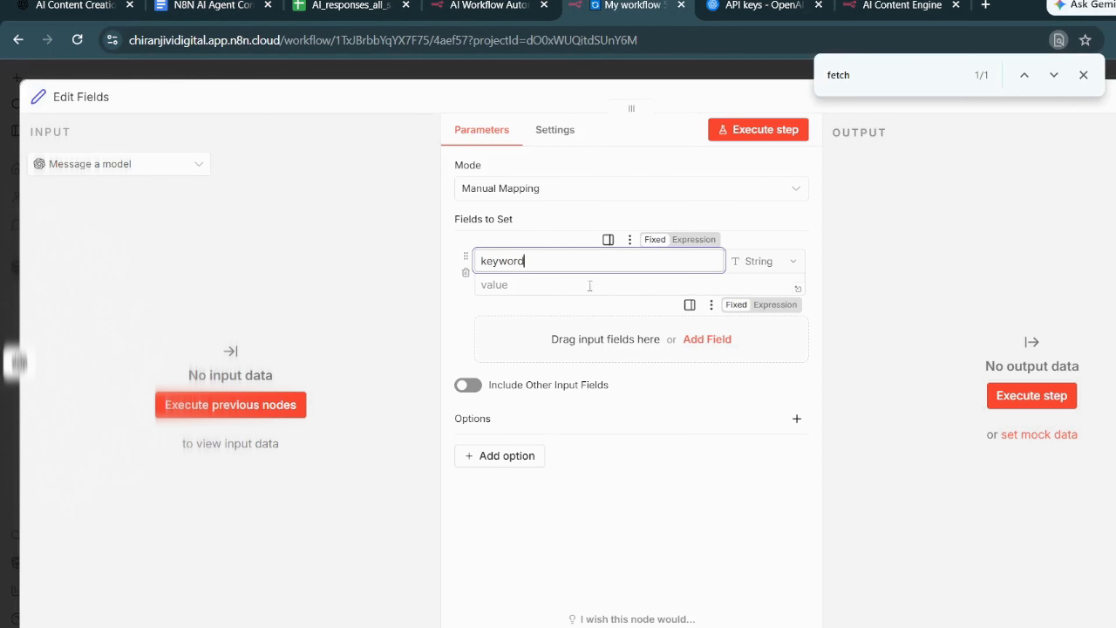
pyautogui.click(571, 285)
pyautogui.hotkey('ctrl', 'v')
pyautogui.click(861, 385)
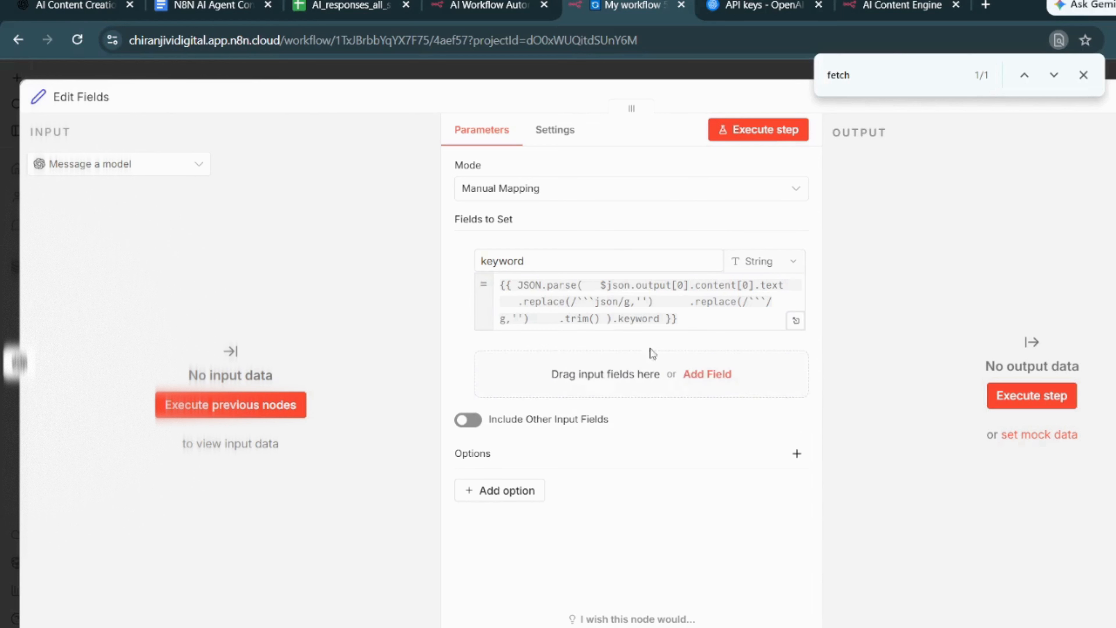
# - Add a string field named campaign using the copied JSON.parse expression, with its ending changed to .campaign
pyautogui.click(713, 374)
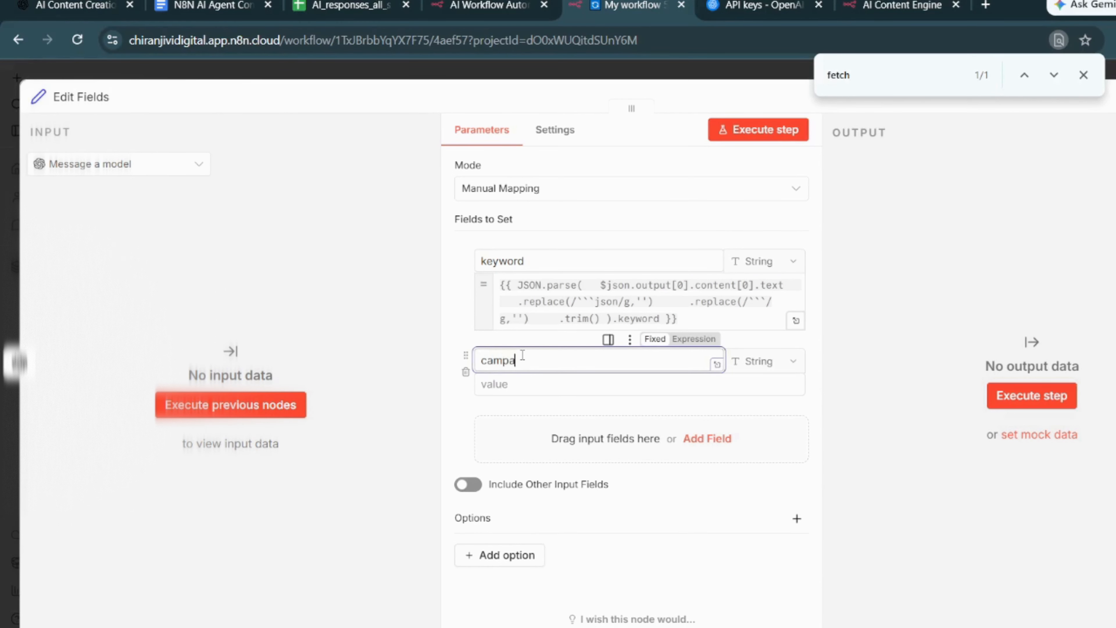
pyautogui.click(523, 383)
pyautogui.hotkey('ctrl', 'v')
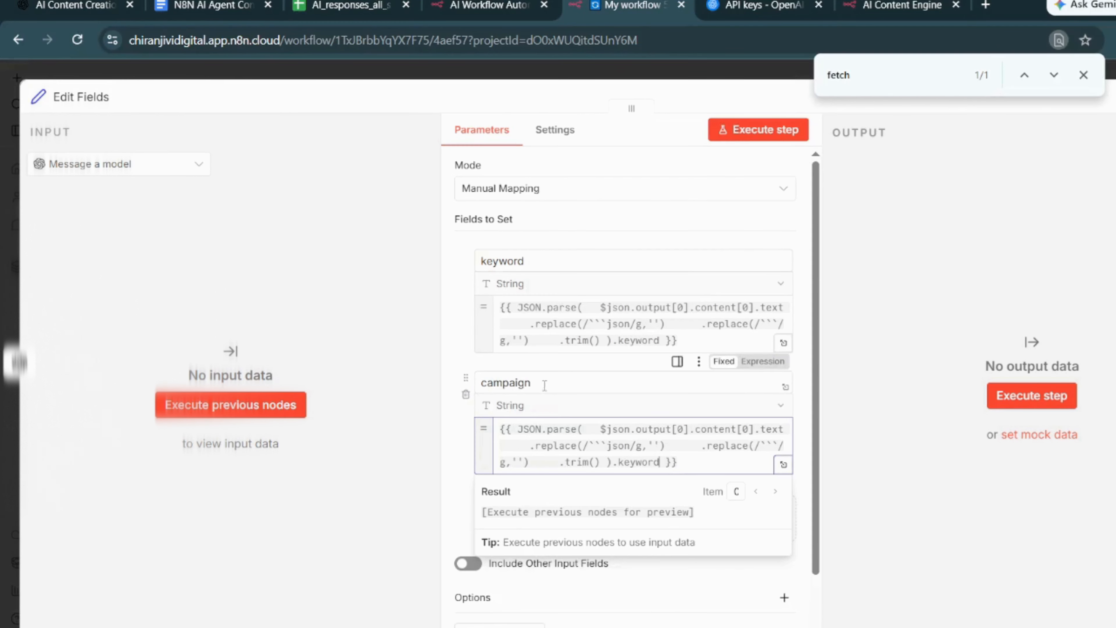
pyautogui.doubleClick(638, 461)
pyautogui.write('campaign')
pyautogui.click(851, 503)
# - Add a string field named ads using the copied JSON.parse expression, with its ending changed to .ads
pyautogui.click(708, 519)
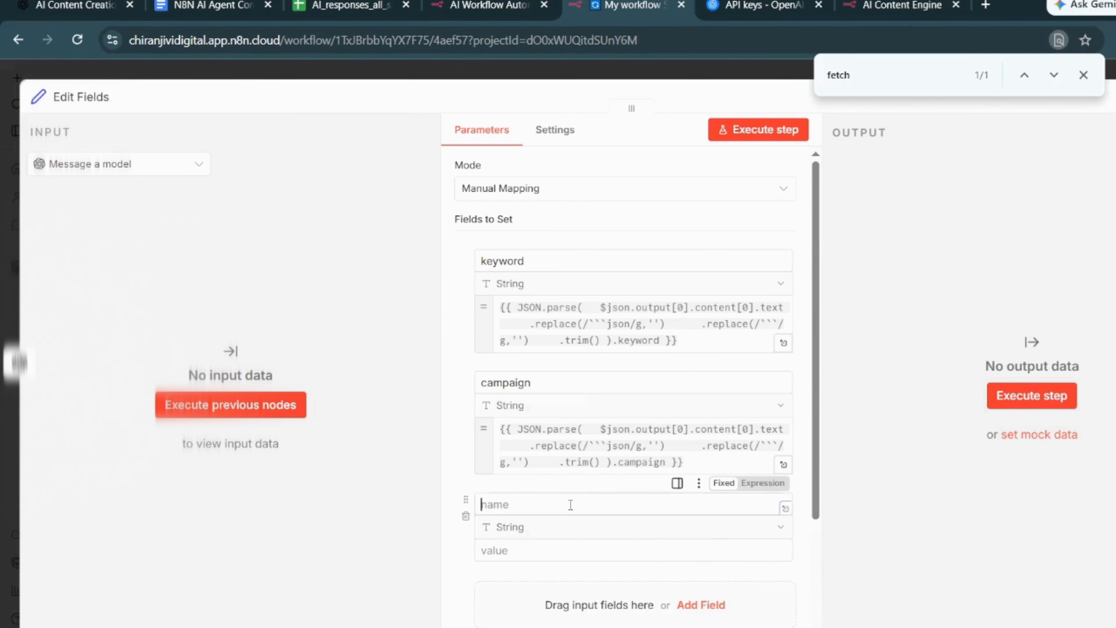
pyautogui.write('ads')
pyautogui.click(647, 552)
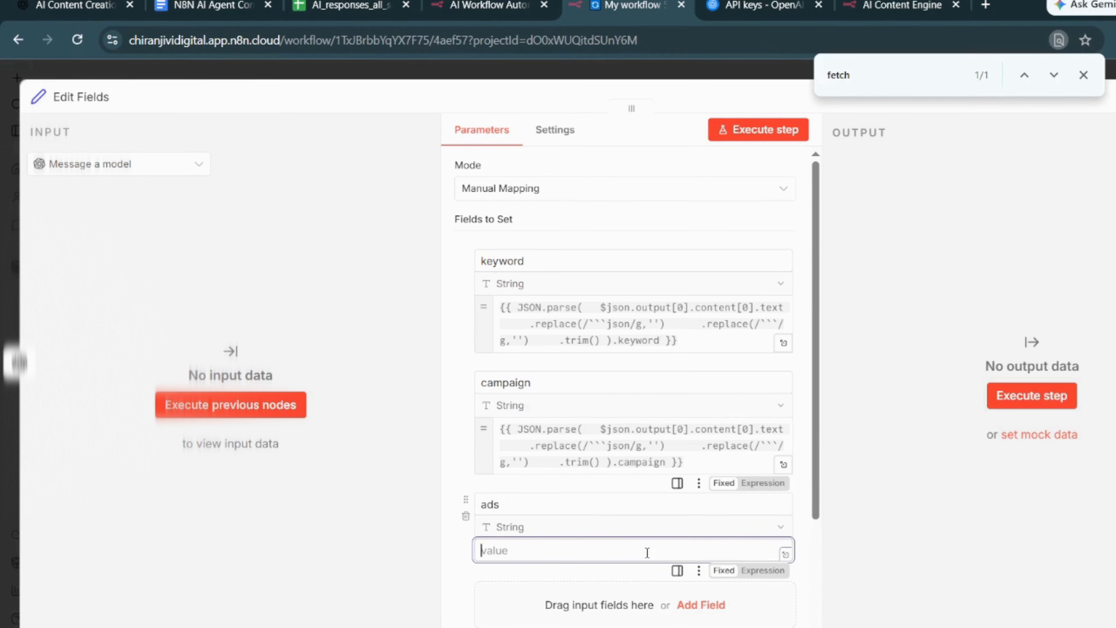
pyautogui.hotkey('ctrl', 'v')
pyautogui.doubleClick(654, 581)
pyautogui.write('ads')
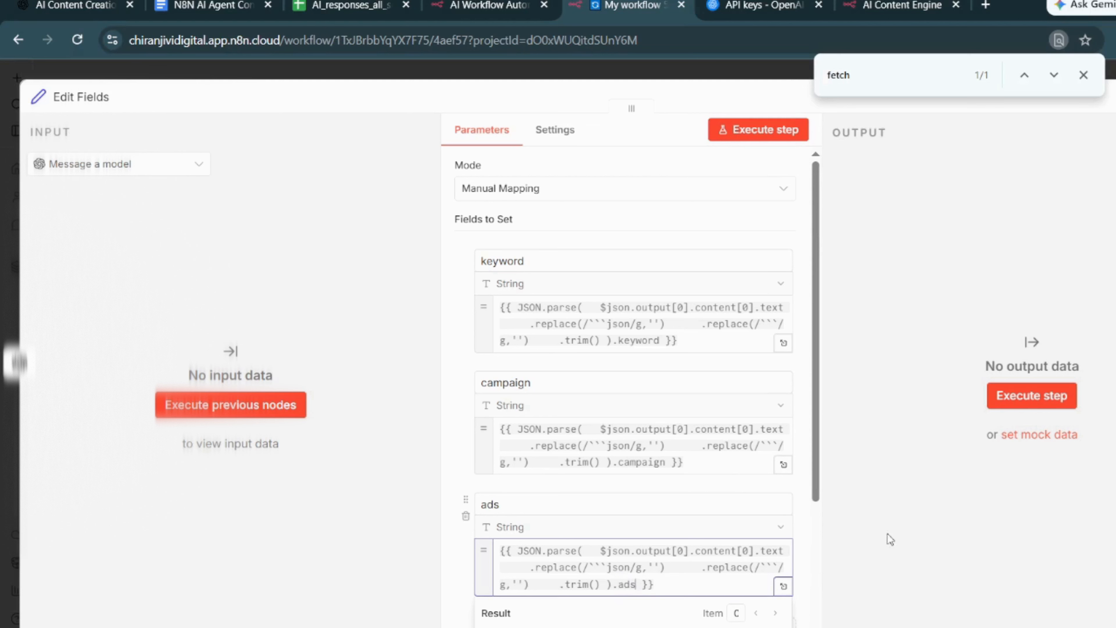
pyautogui.click(892, 566)
# - Add a string field named poll using the copied JSON.parse expression, with its ending changed to .poll
pyautogui.scroll(-3, 792, 608)
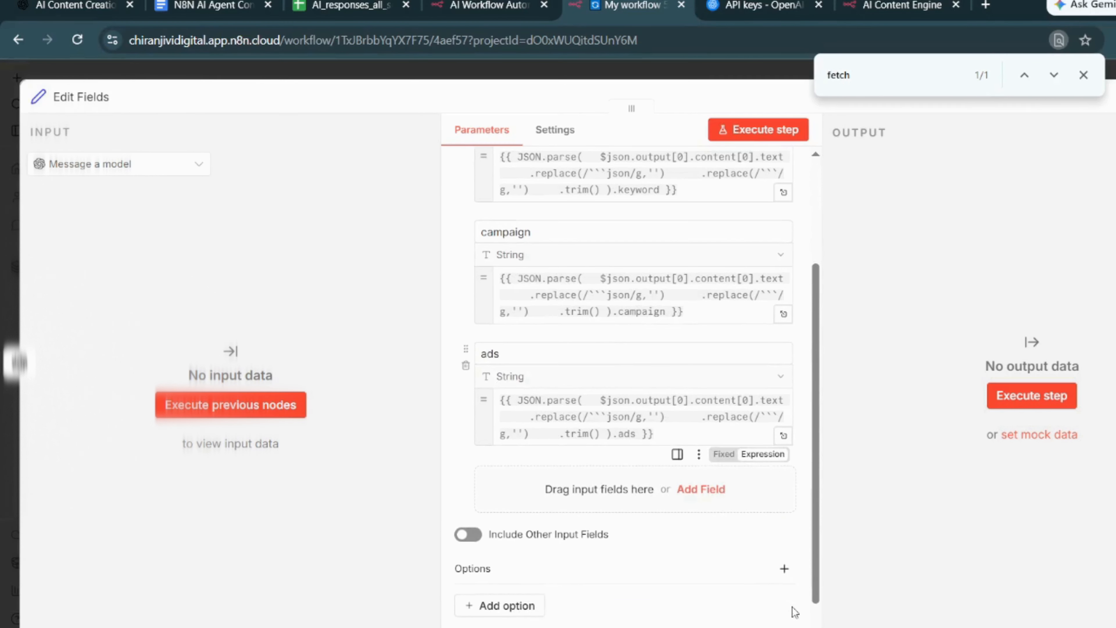
pyautogui.click(708, 488)
pyautogui.write('poll')
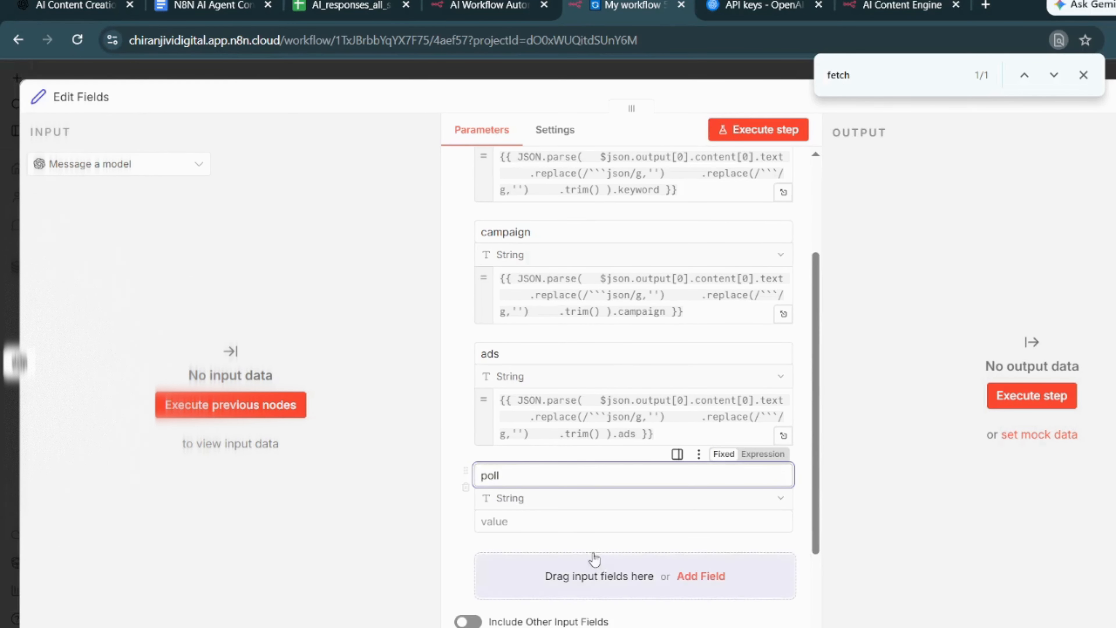
pyautogui.click(580, 523)
pyautogui.hotkey('ctrl', 'v')
pyautogui.doubleClick(645, 555)
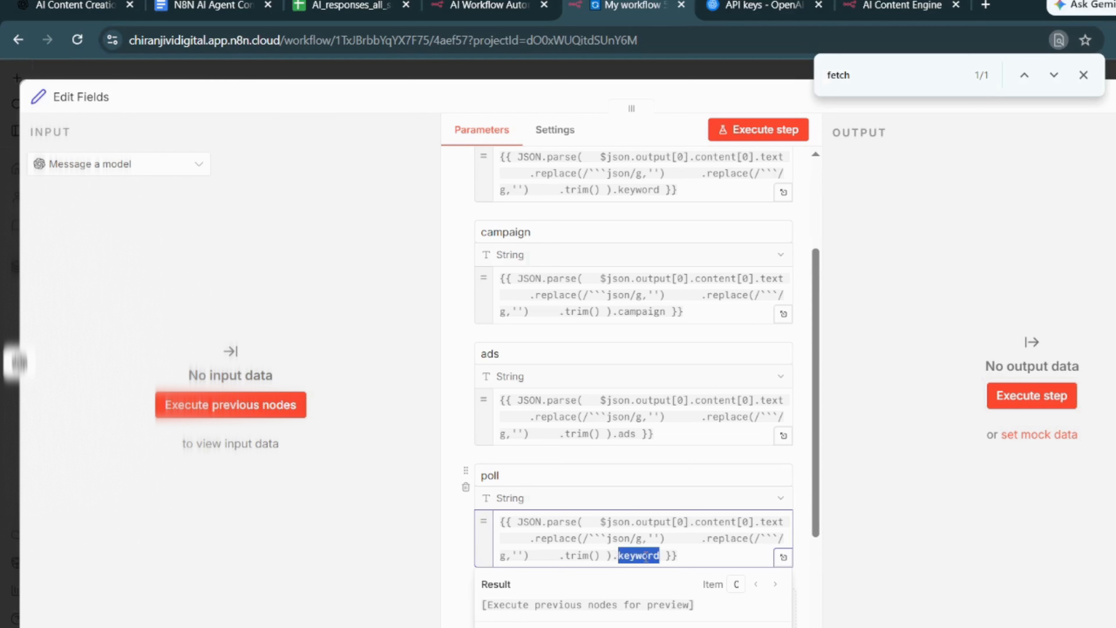
pyautogui.write('poll')
pyautogui.click(852, 561)
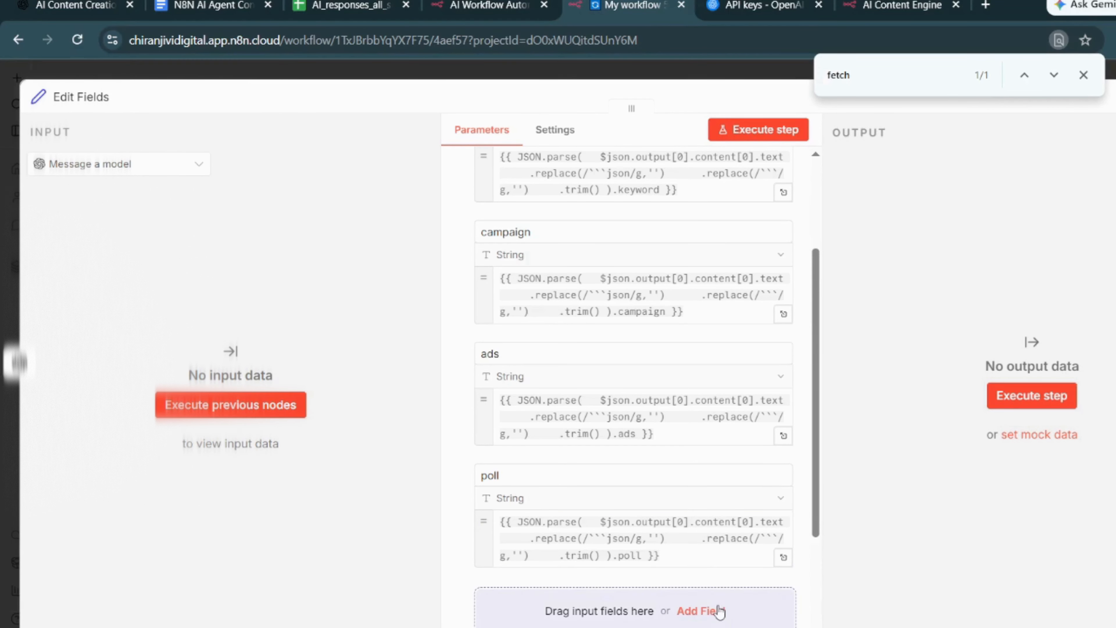
# - Add a string field named blog with the copied expression ending in .blog, and return to the workflow canvas
pyautogui.click(775, 607)
pyautogui.scroll(-2, 612, 591)
pyautogui.scroll(-3, 612, 591)
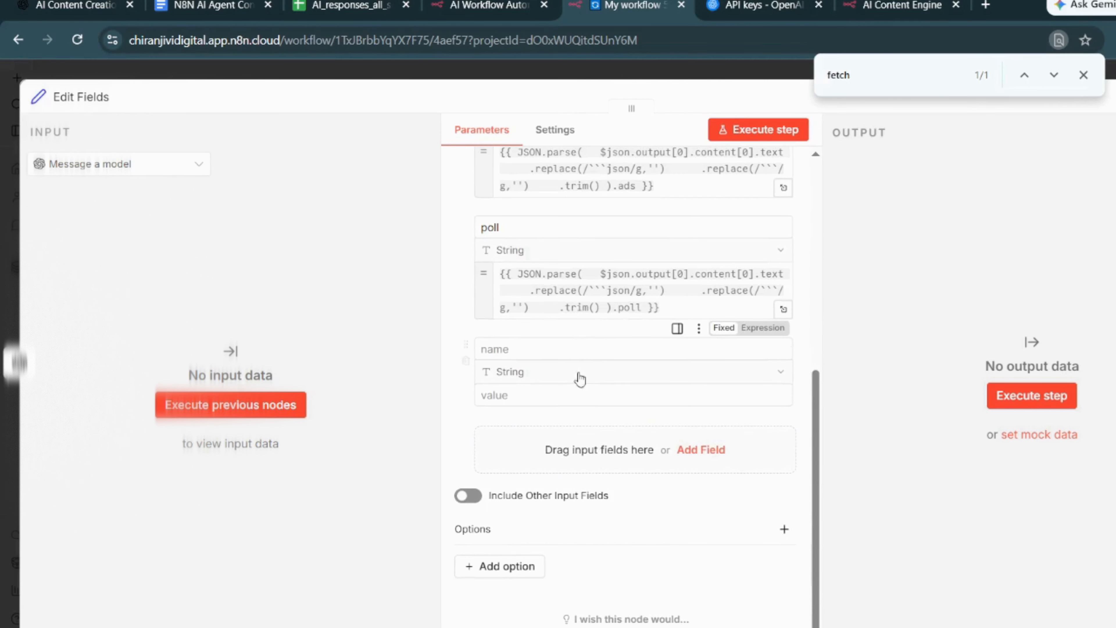
pyautogui.click(570, 352)
pyautogui.click(555, 395)
pyautogui.hotkey('ctrl', 'v')
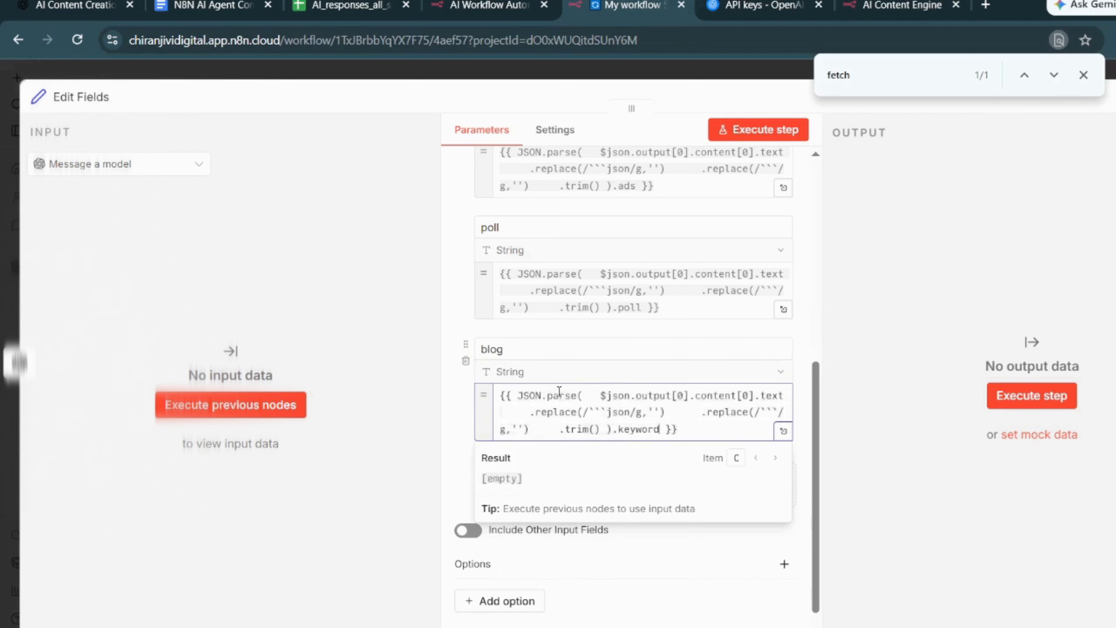
pyautogui.doubleClick(640, 429)
pyautogui.write('blog')
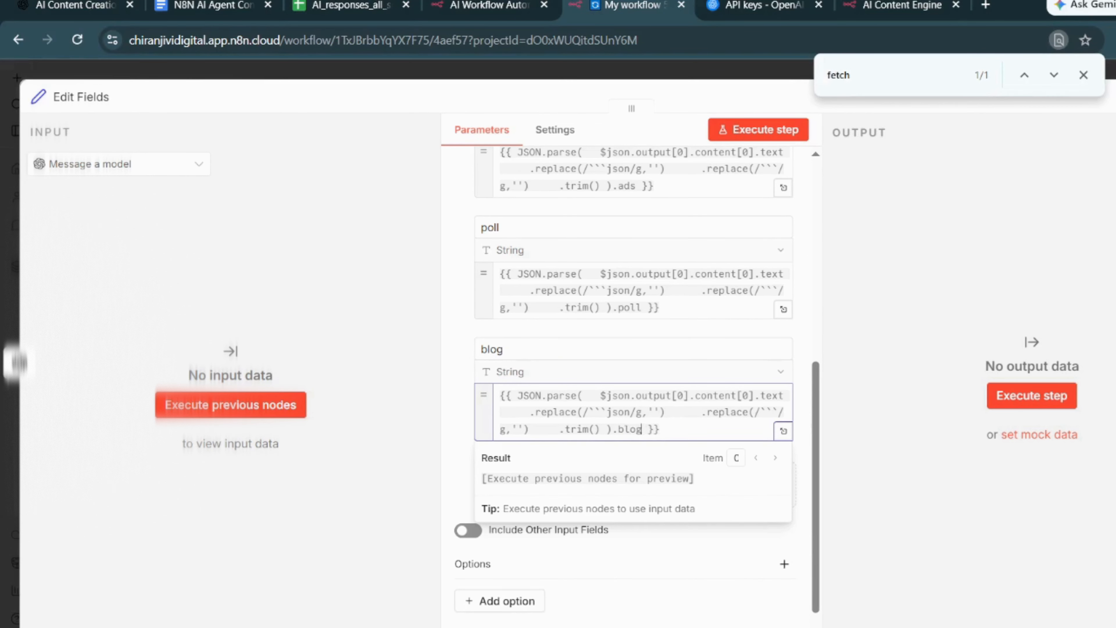
pyautogui.press('Escape')
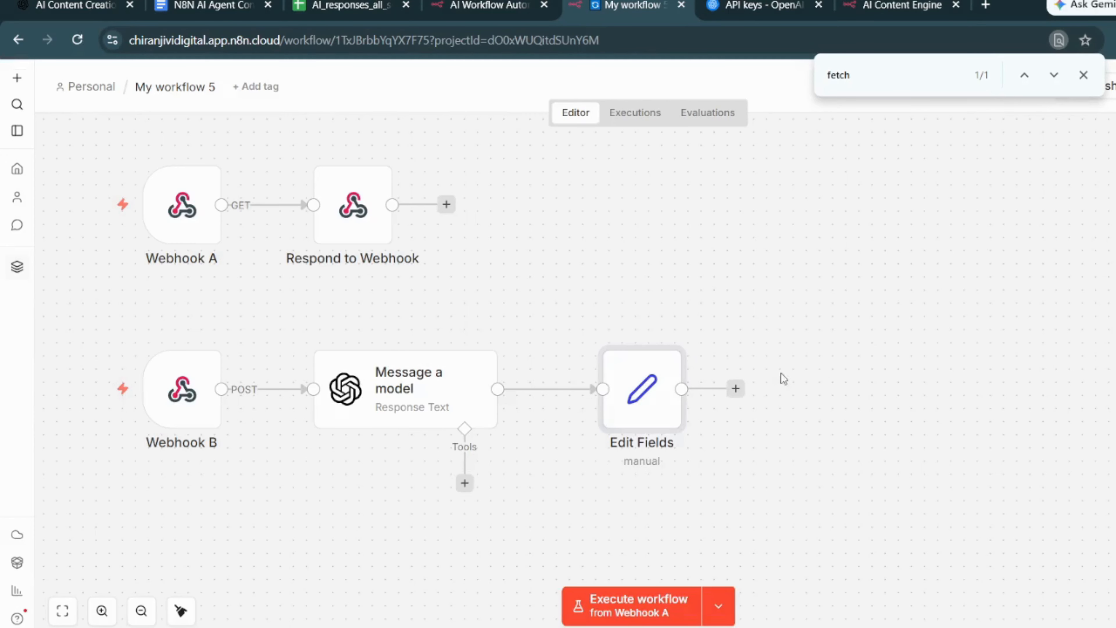
# - Add a Google Sheets node with the Append row in sheet action after Edit Fields
pyautogui.click(735, 388)
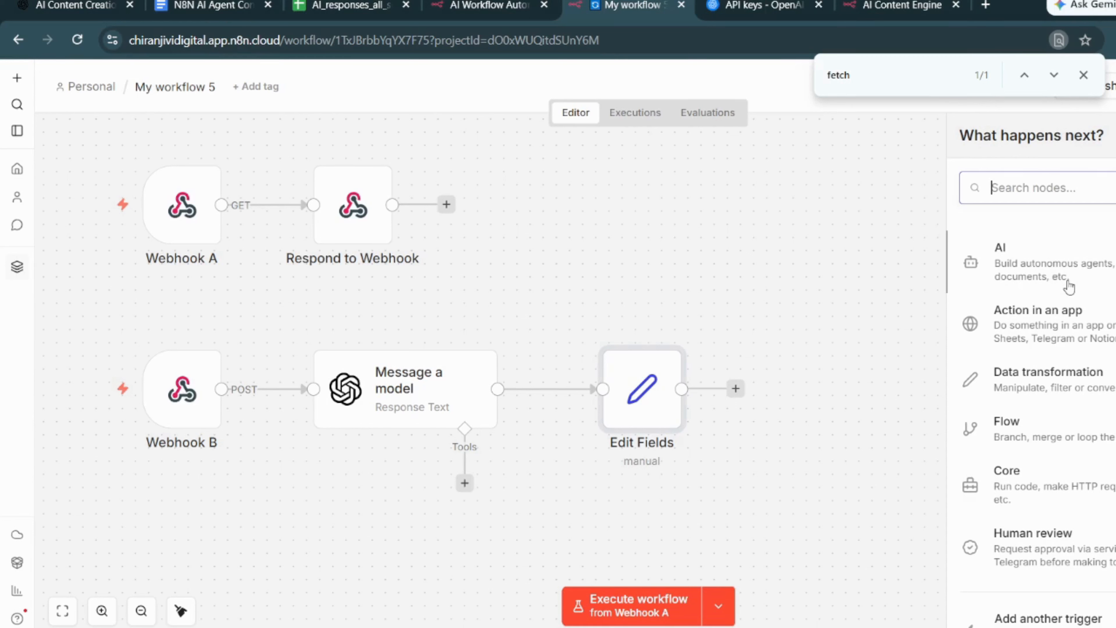
pyautogui.write('goo')
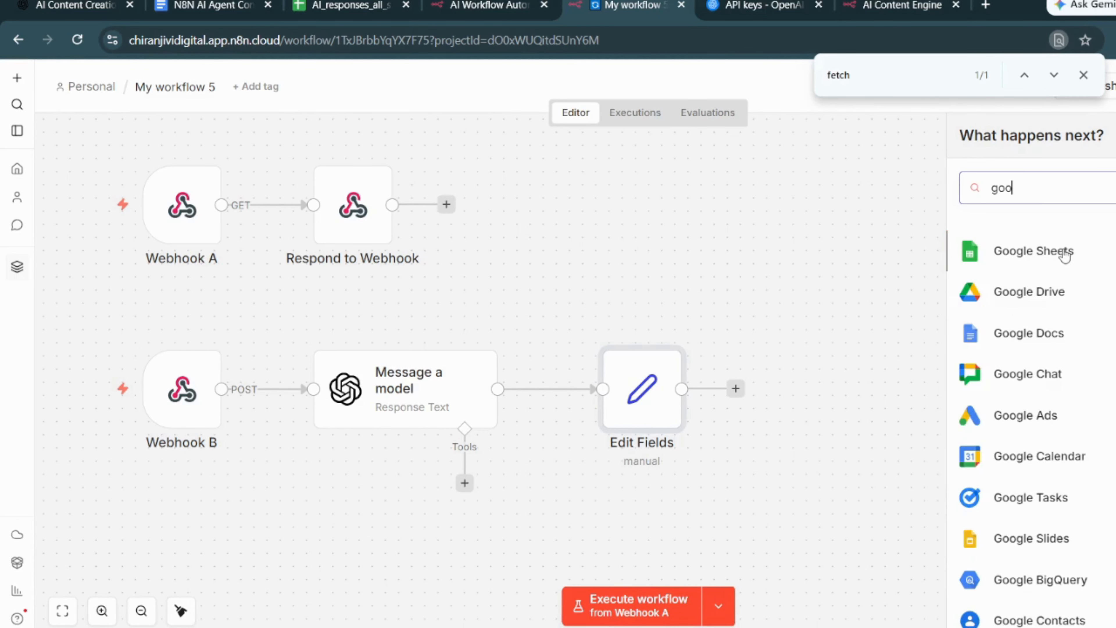
pyautogui.click(1070, 250)
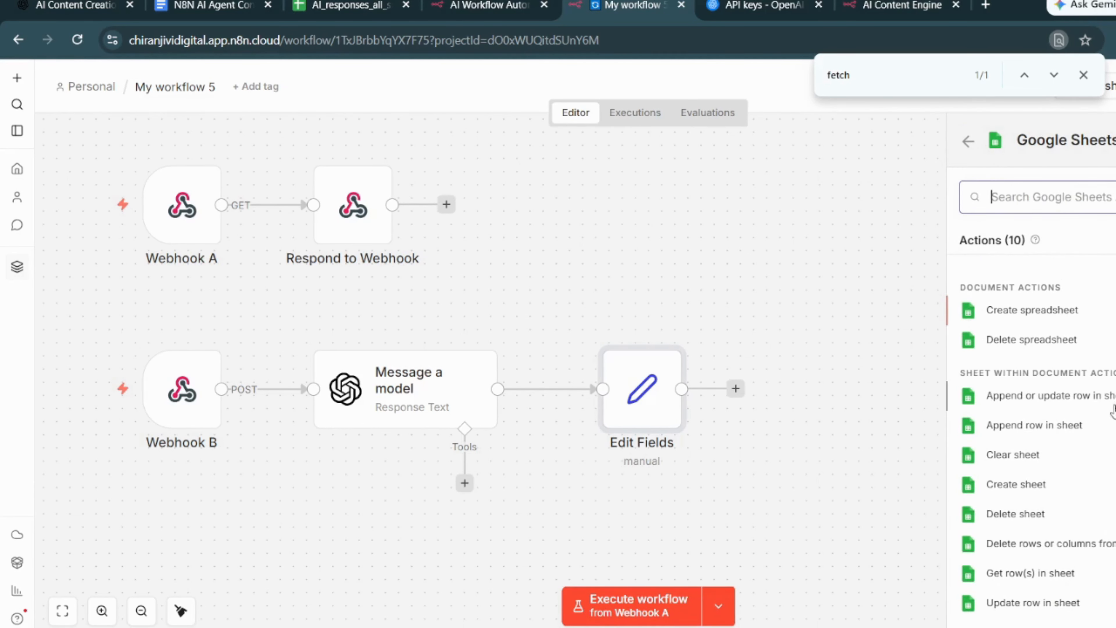
pyautogui.click(1033, 425)
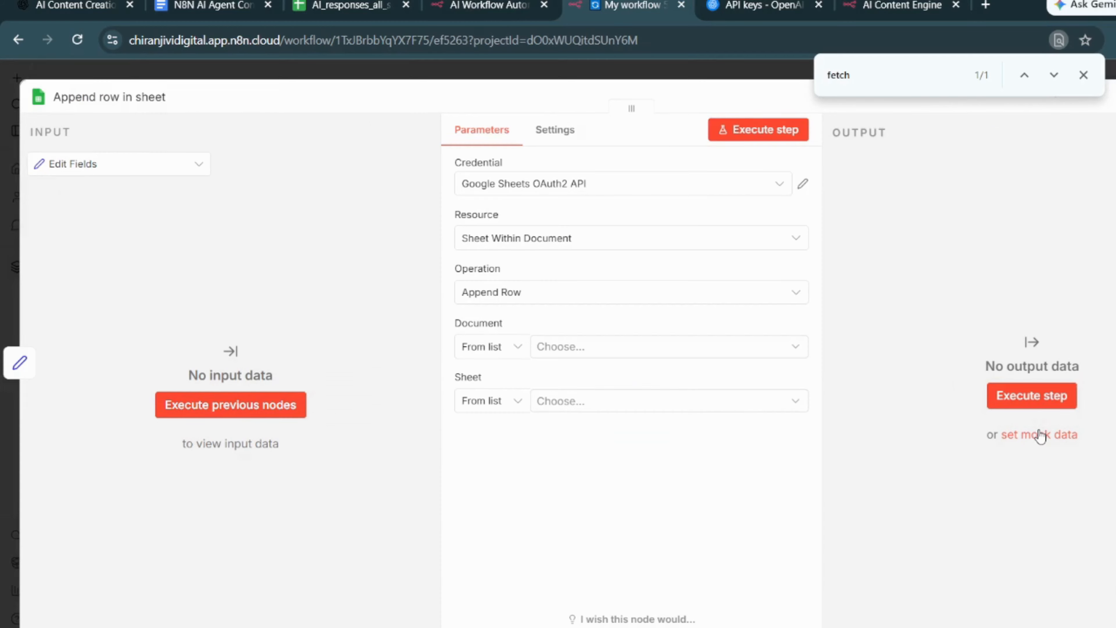
# - Look at the setup form for a new Google Sheets credential, then close it without connecting
pyautogui.click(656, 193)
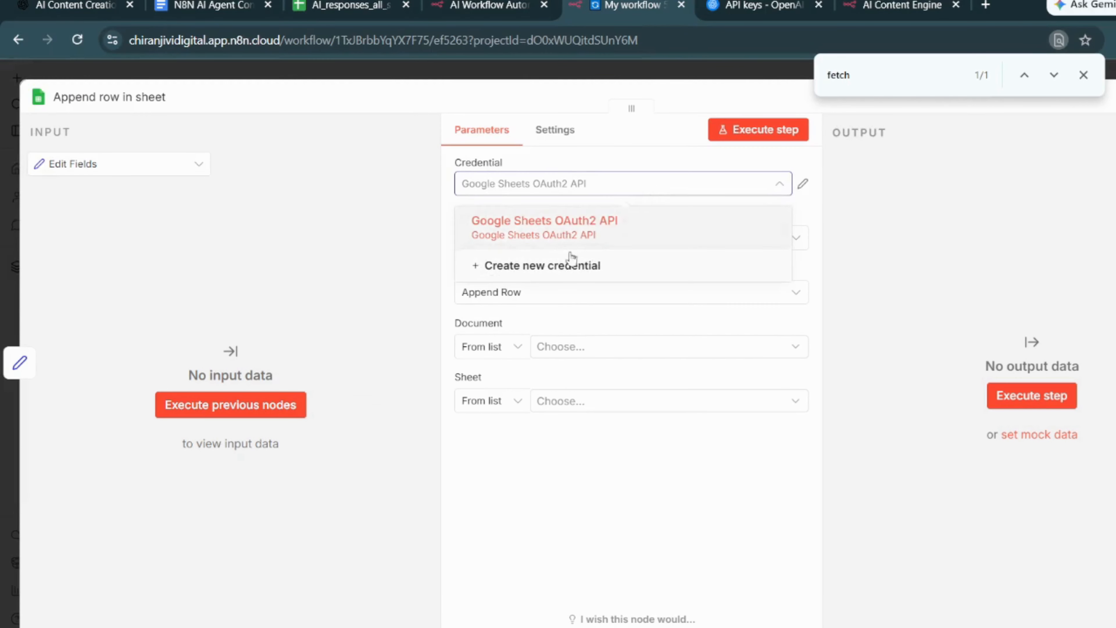
pyautogui.click(570, 269)
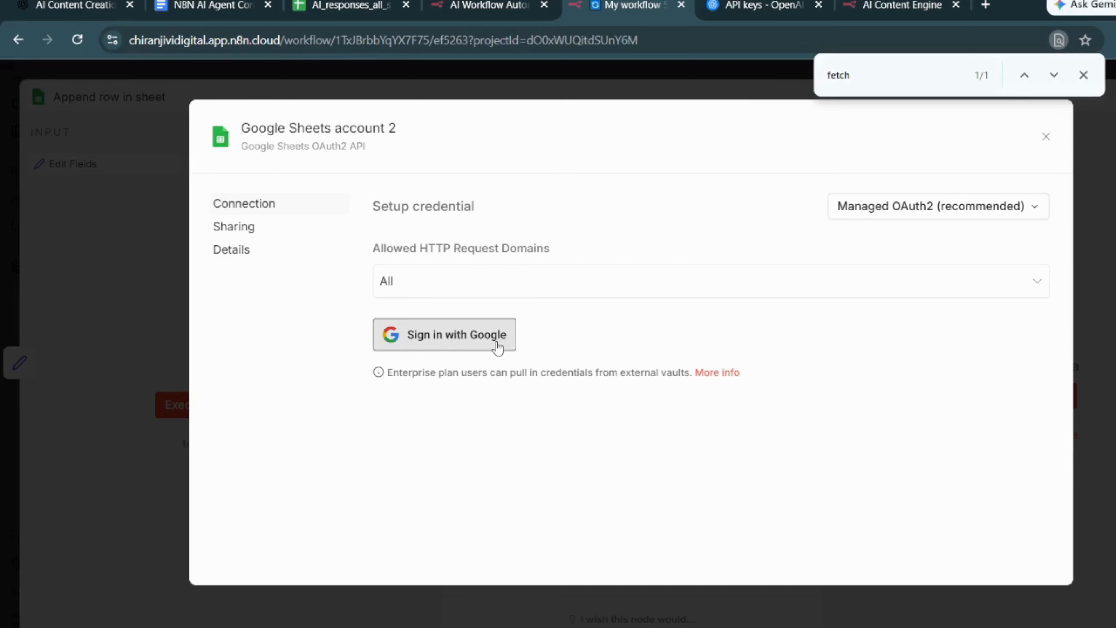
pyautogui.click(1047, 137)
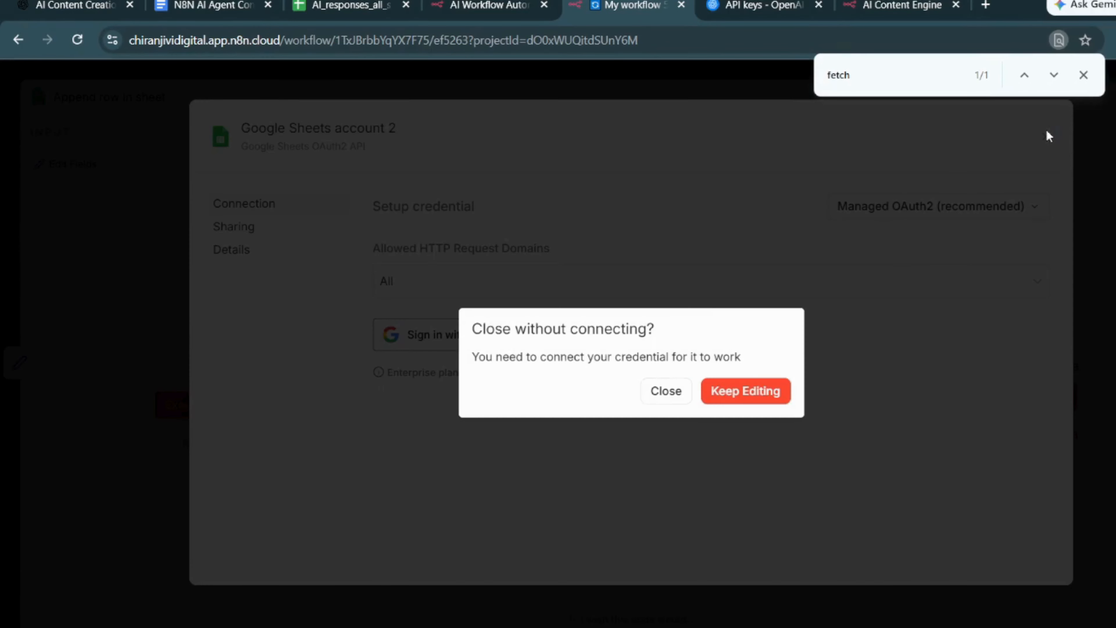
pyautogui.click(666, 390)
# - Configure the Google Sheets node with resource Sheet Within Document, operation Append Row, and document AI_responses_all_sm
pyautogui.click(588, 247)
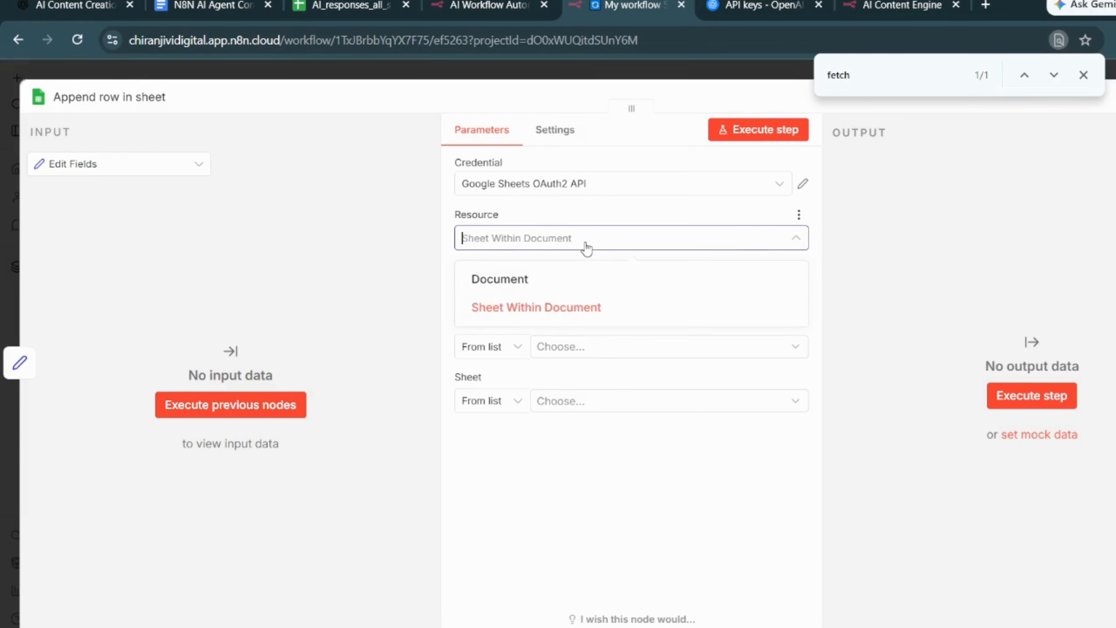
pyautogui.click(567, 315)
pyautogui.click(570, 292)
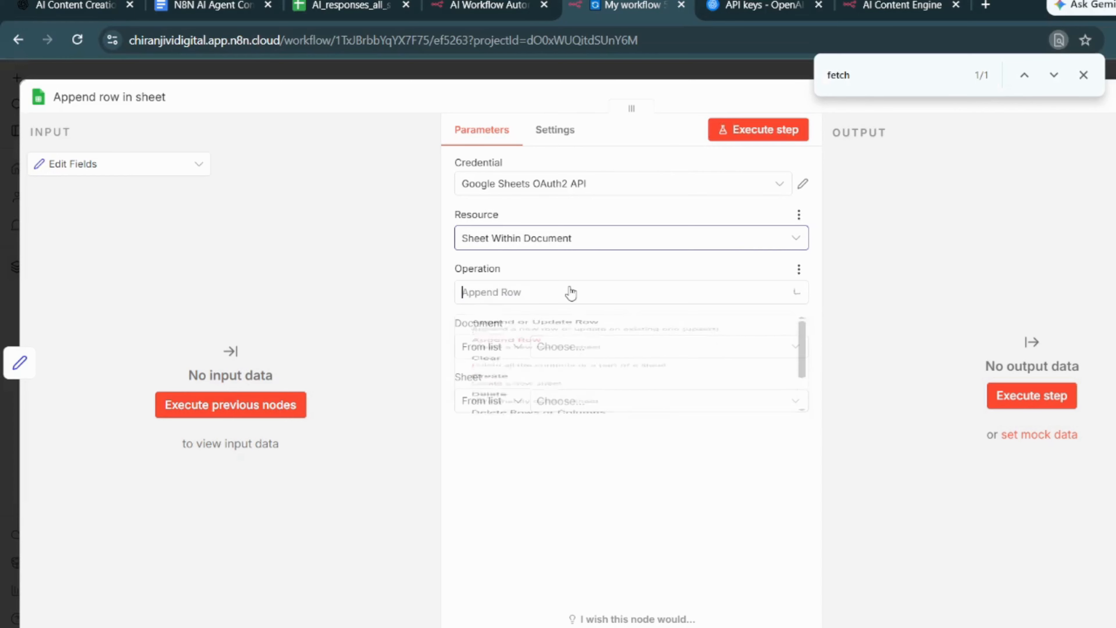
pyautogui.click(580, 395)
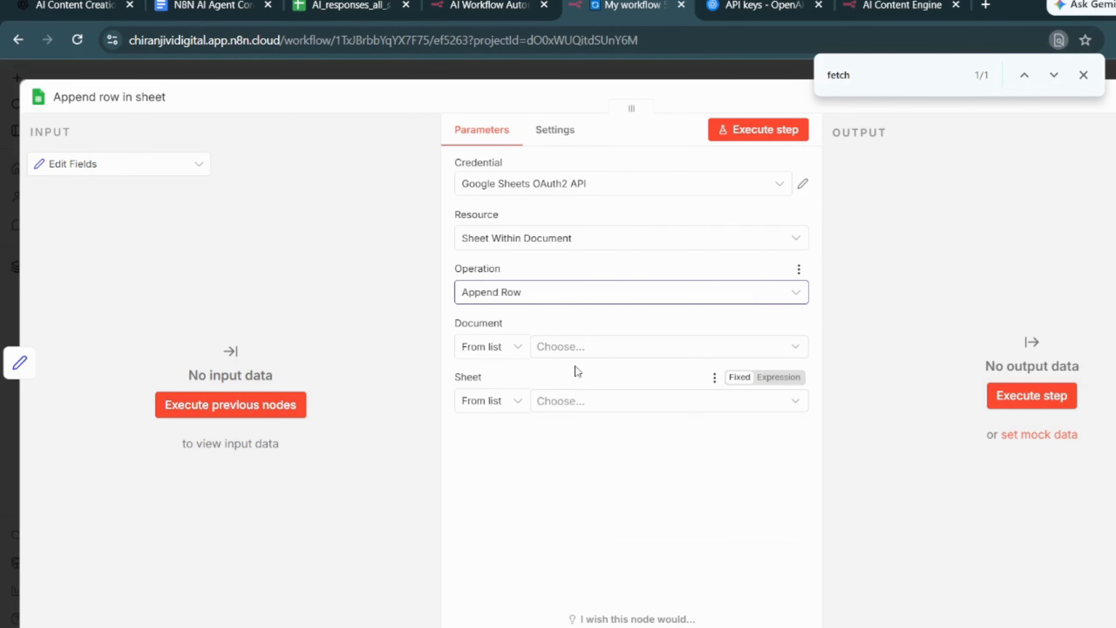
pyautogui.click(591, 347)
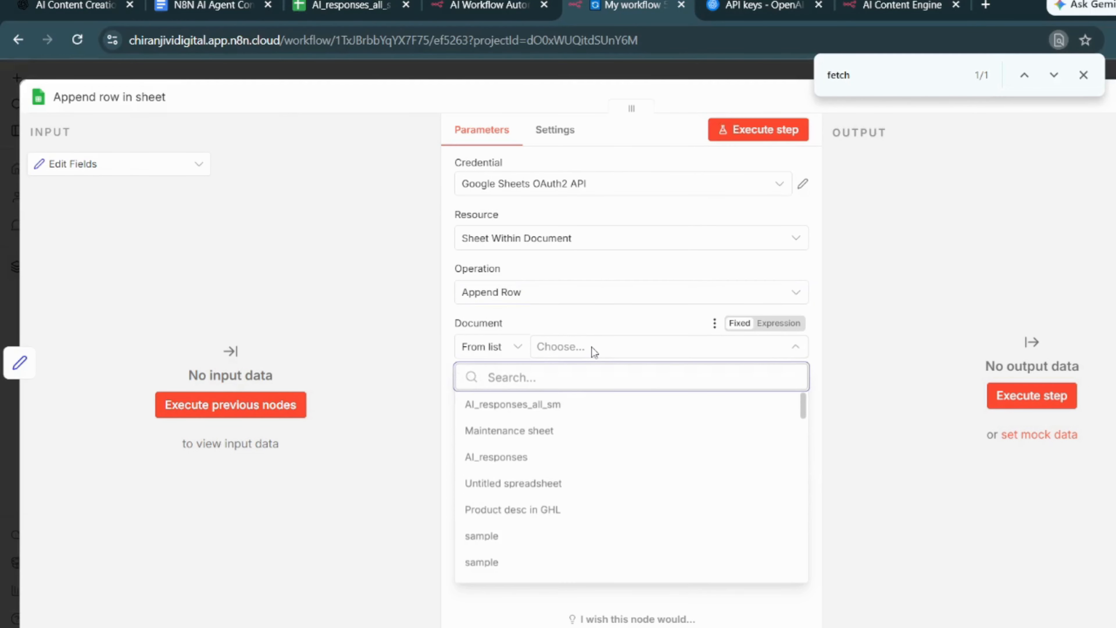
pyautogui.click(553, 404)
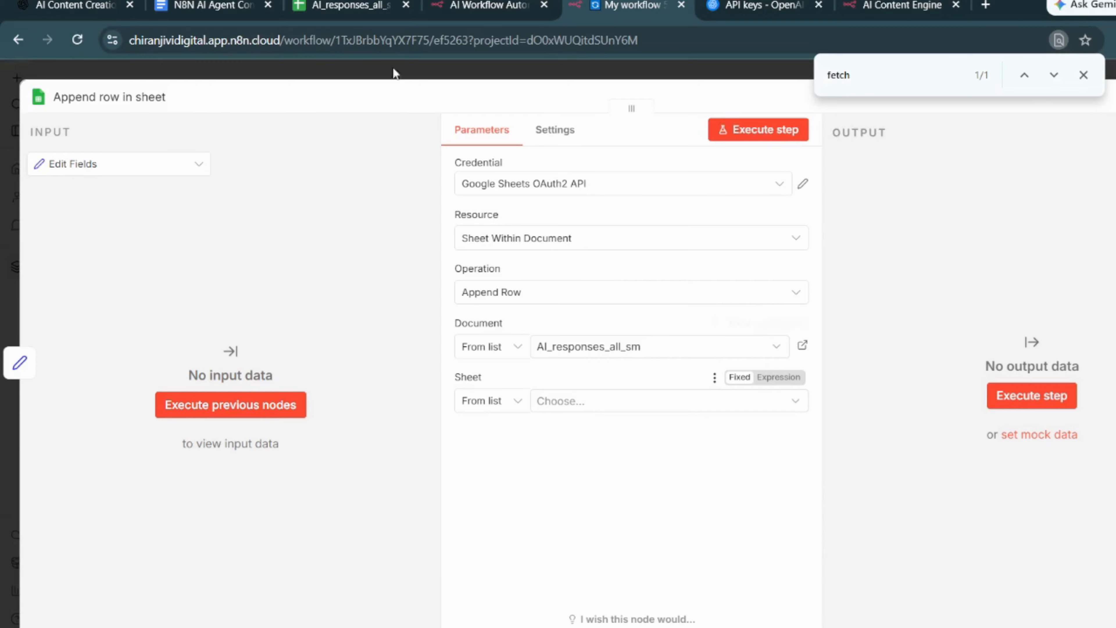
# - Switch to the AI_responses_all_sm spreadsheet and examine its column headers and the first content row
pyautogui.click(351, 6)
pyautogui.scroll(5, 373, 348)
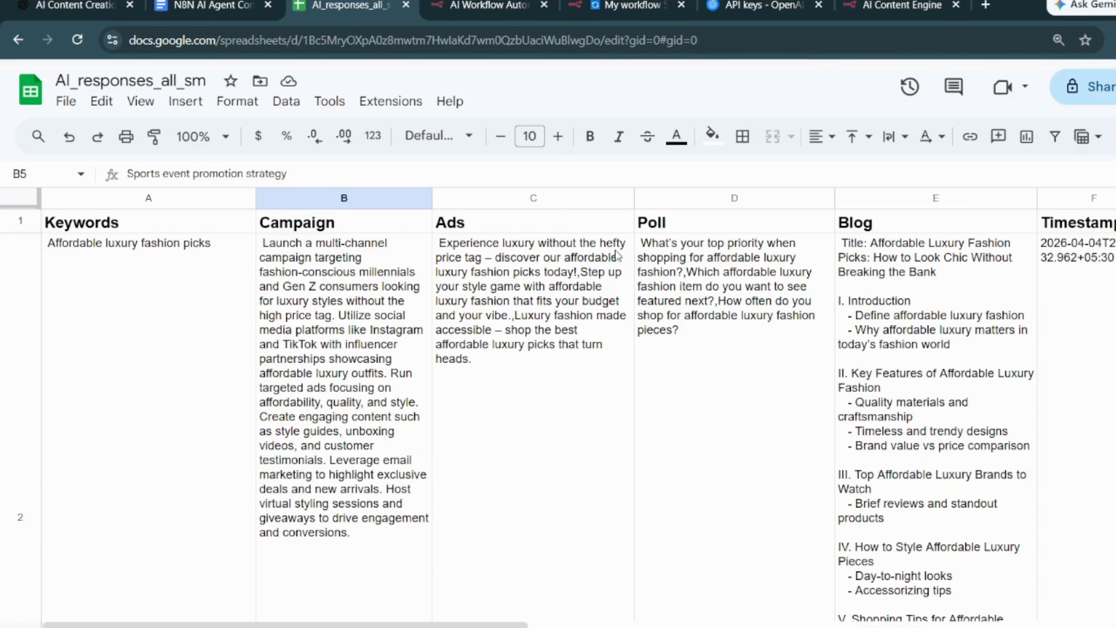
# - Switch back to the n8n workflow and select the ai_responses sheet as the Append Row target
pyautogui.click(631, 8)
pyautogui.click(613, 409)
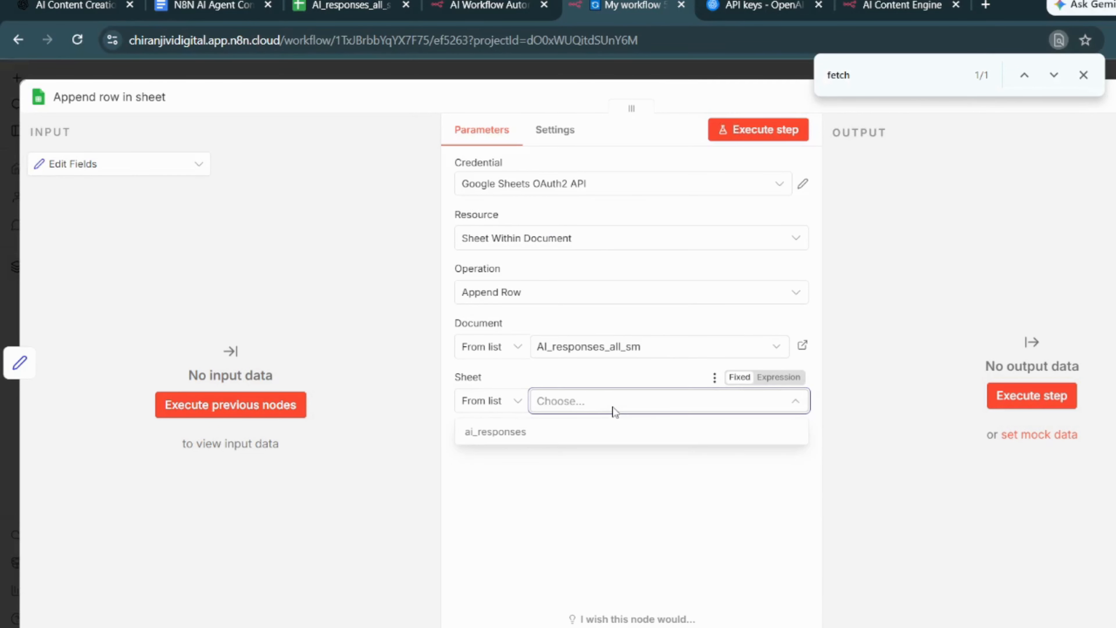
pyautogui.click(519, 432)
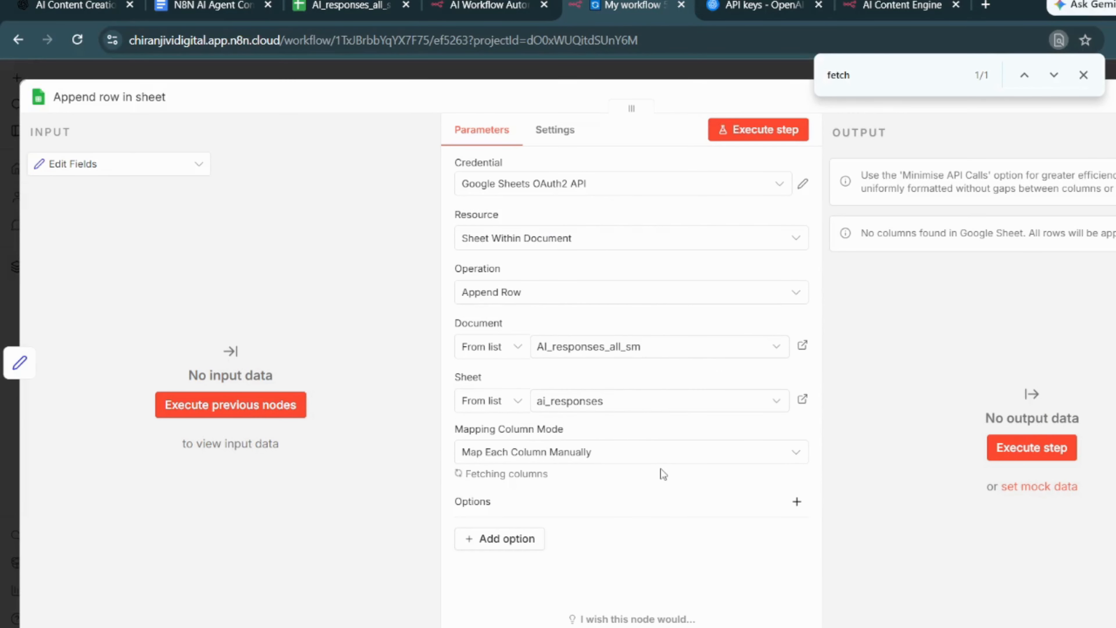
# - Enter and copy the expression {{ $json.keyword }} in the Keywords value, and remove the Keywords column from the values to send
pyautogui.scroll(-2, 571, 488)
pyautogui.click(566, 455)
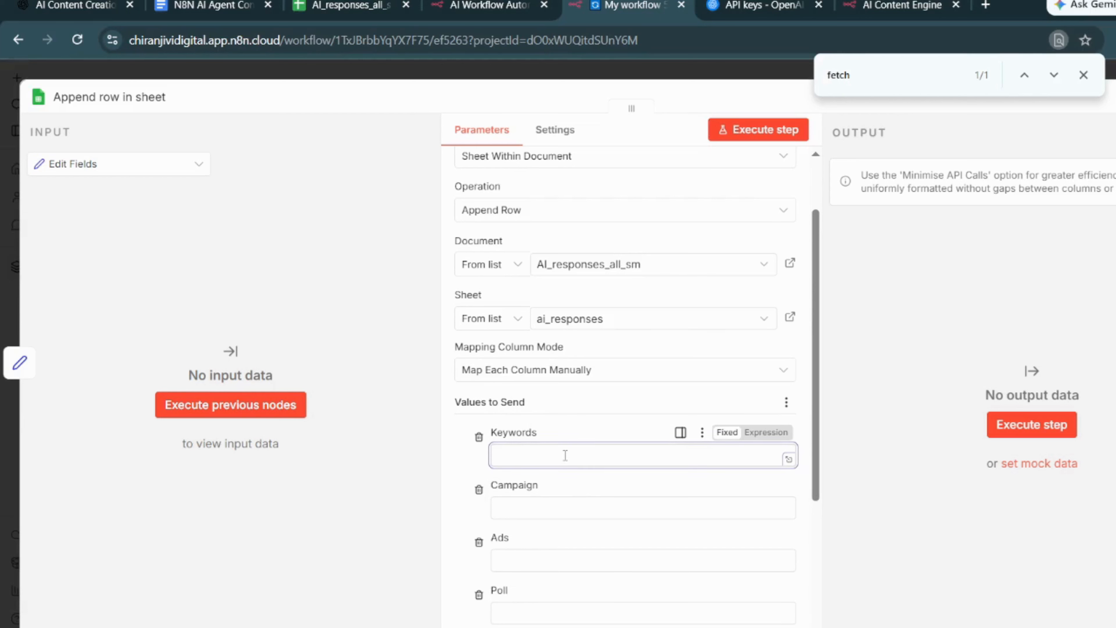
pyautogui.write('{{ $json[k')
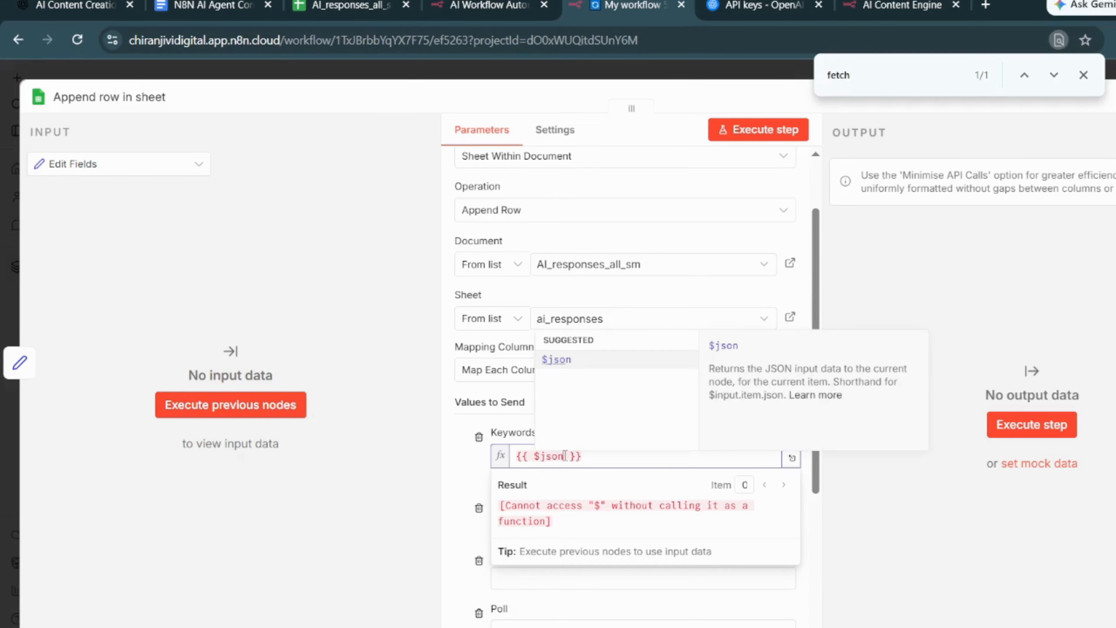
pyautogui.write('eyword')
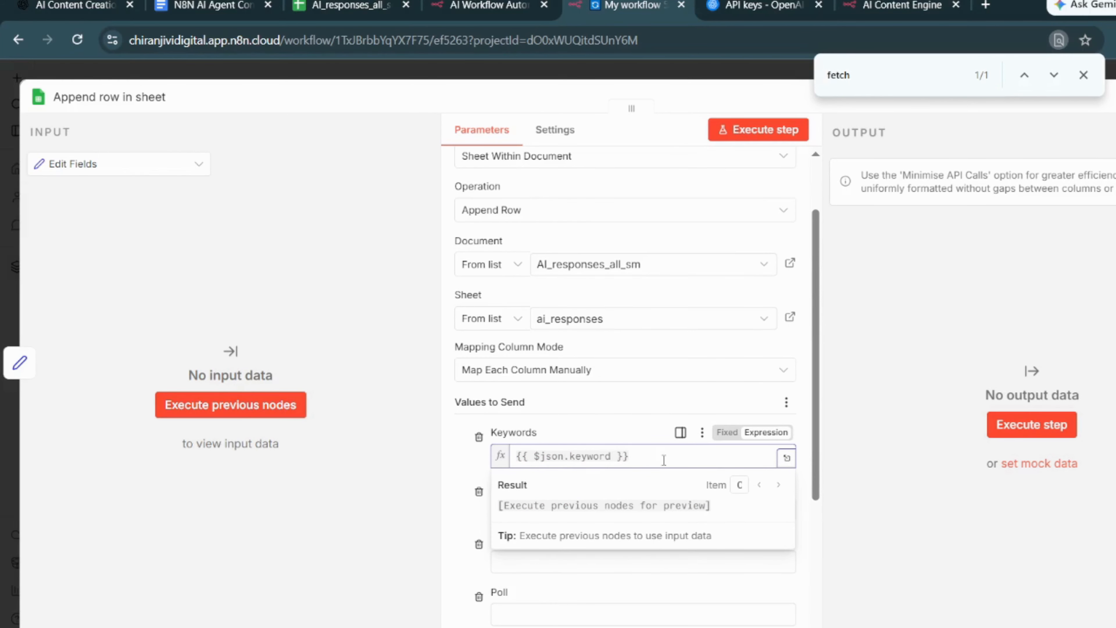
pyautogui.moveTo(664, 459); pyautogui.dragTo(483, 449)
pyautogui.hotkey('ctrl', 'c')
pyautogui.click(481, 444)
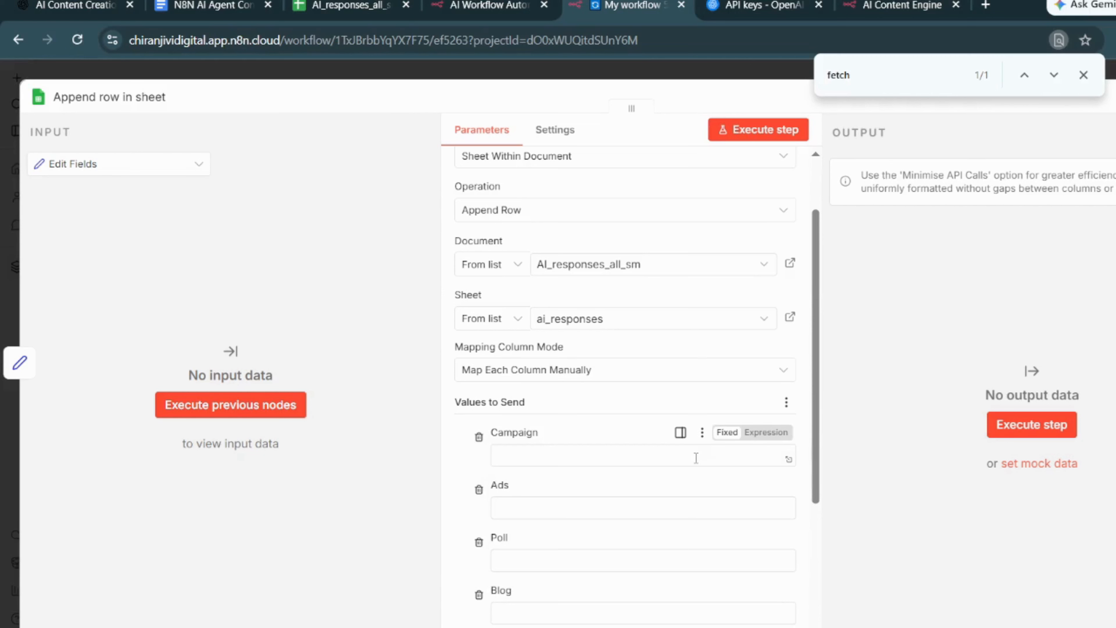
# - Map the Campaign column to {{ $json.campaign }}, adapting the copied keyword expression
pyautogui.click(584, 460)
pyautogui.hotkey('ctrl', 'v')
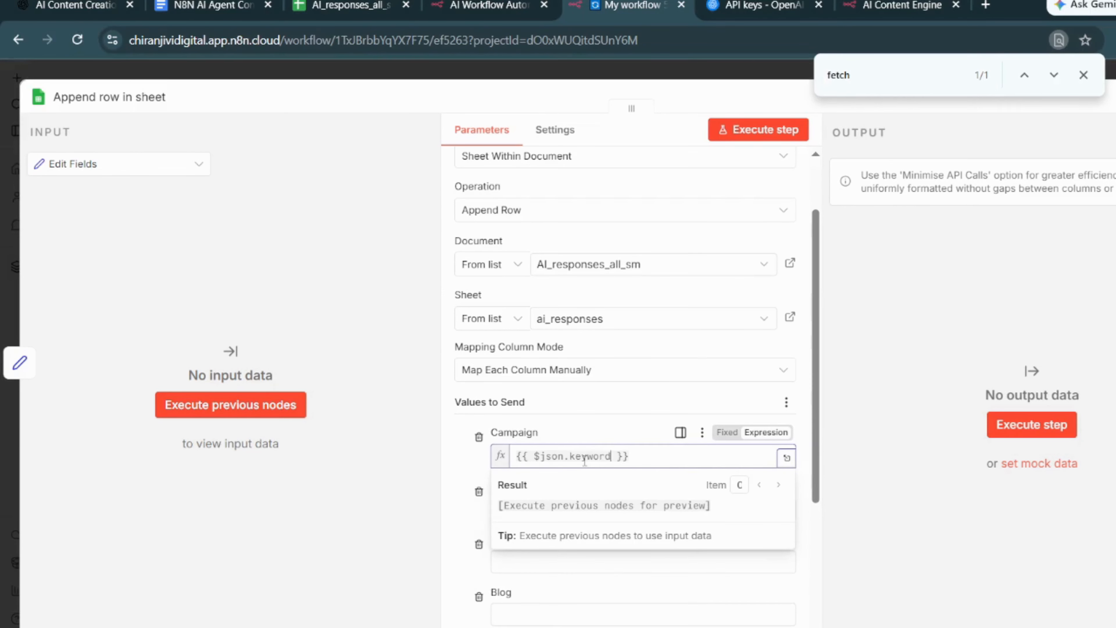
pyautogui.click(801, 493)
pyautogui.scroll(2, 694, 492)
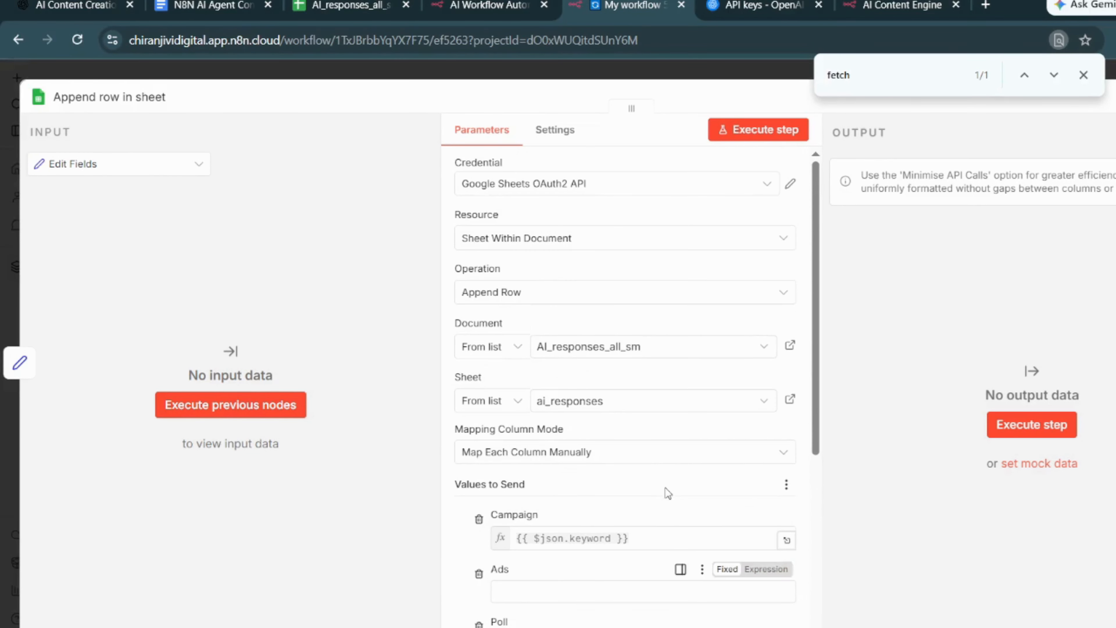
pyautogui.doubleClick(598, 538)
pyautogui.write('campaign')
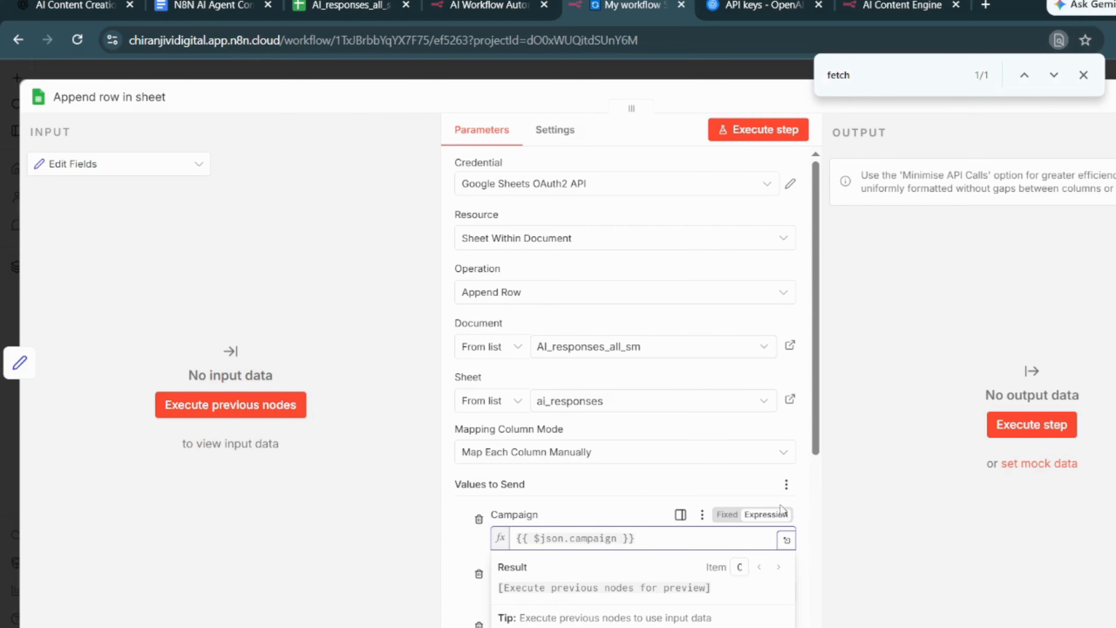
pyautogui.click(955, 475)
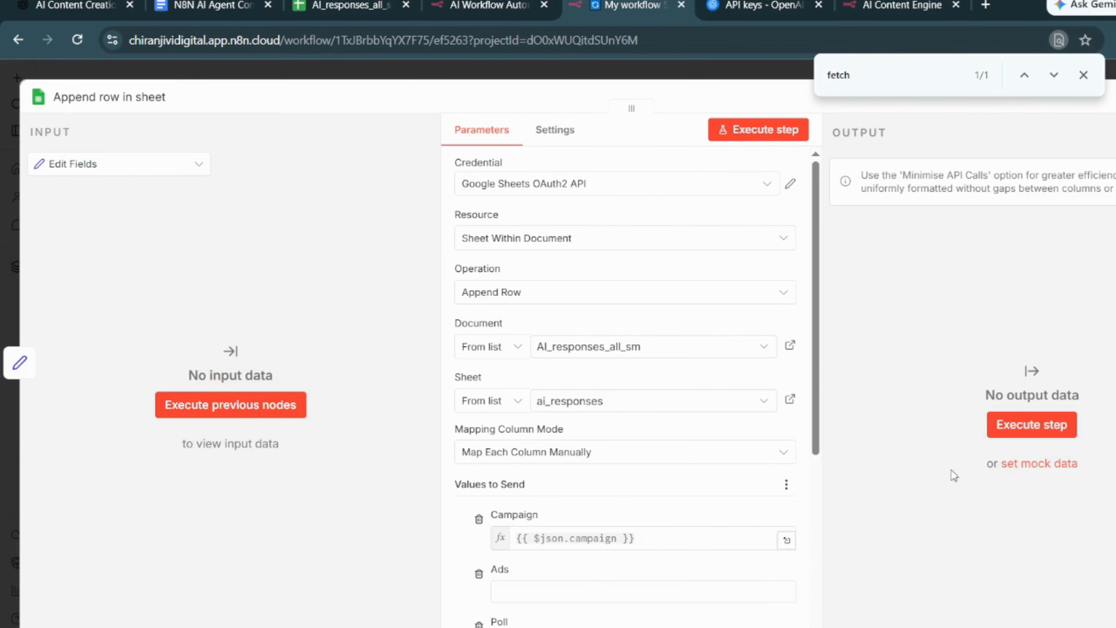
# - Map the Ads column to the expression {{ $json.ads }}
pyautogui.click(594, 592)
pyautogui.doubleClick(600, 592)
pyautogui.write('a')
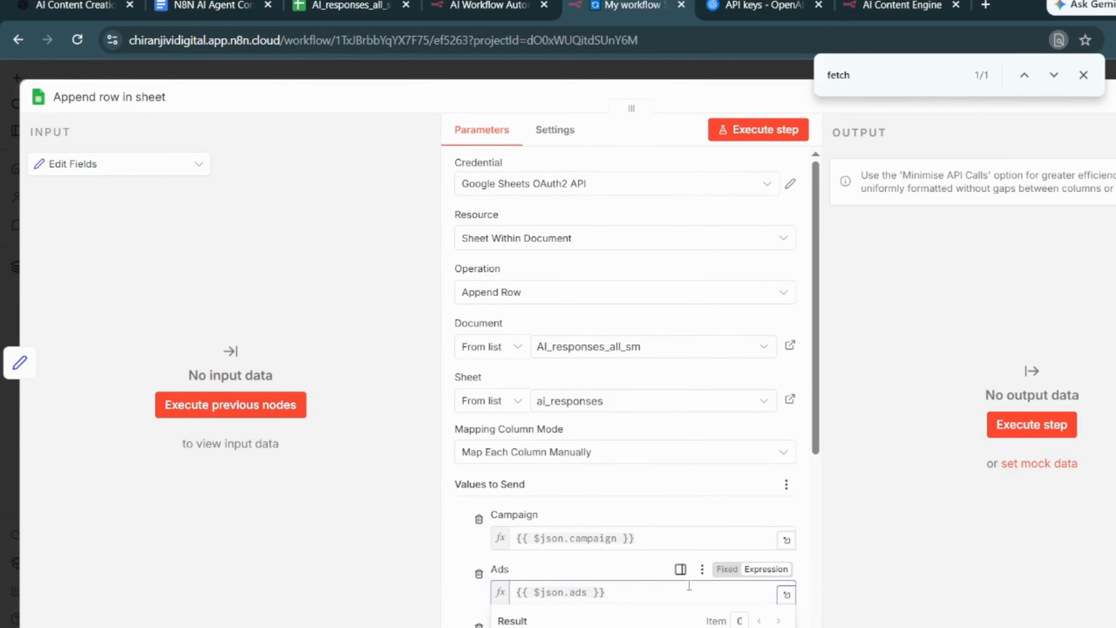
pyautogui.write('ds')
pyautogui.scroll(-3, 689, 585)
pyautogui.click(881, 518)
# - Map the Poll column to the expression {{ $json.poll }}
pyautogui.click(635, 531)
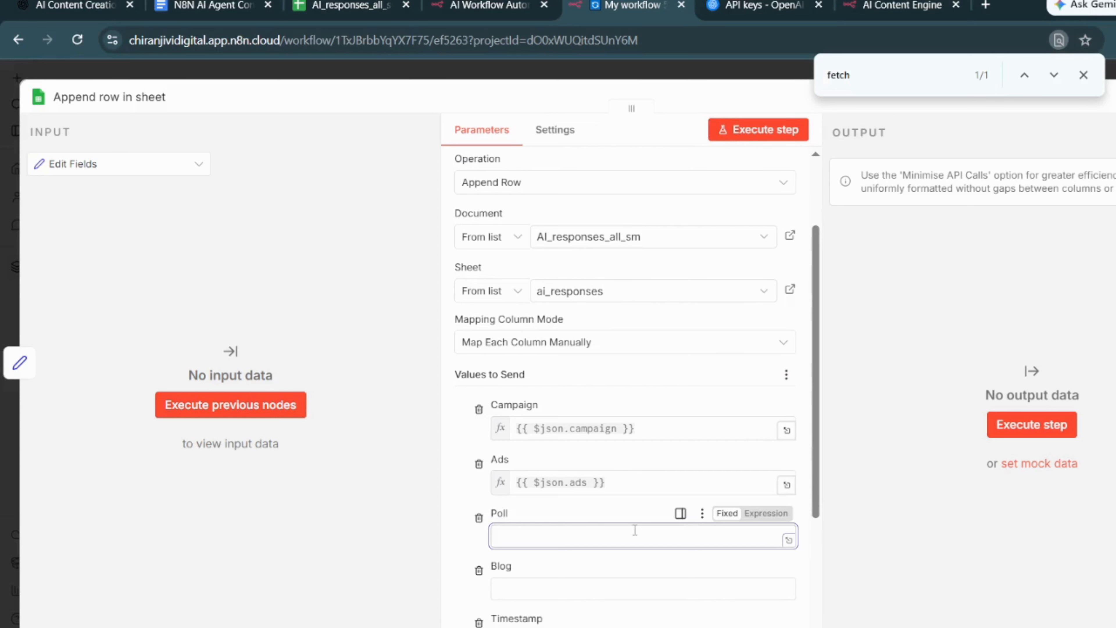
pyautogui.hotkey('ctrl', 'v')
pyautogui.doubleClick(591, 537)
pyautogui.write('p')
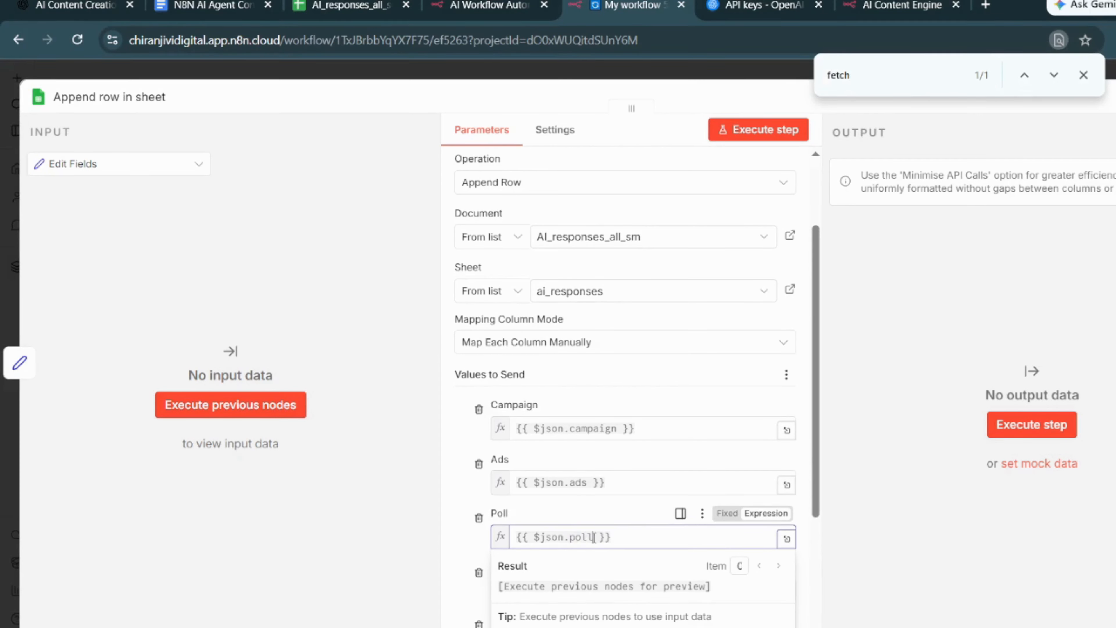
pyautogui.click(847, 518)
# - Map the Blog column to the expression {{ $json.blog }}
pyautogui.click(652, 589)
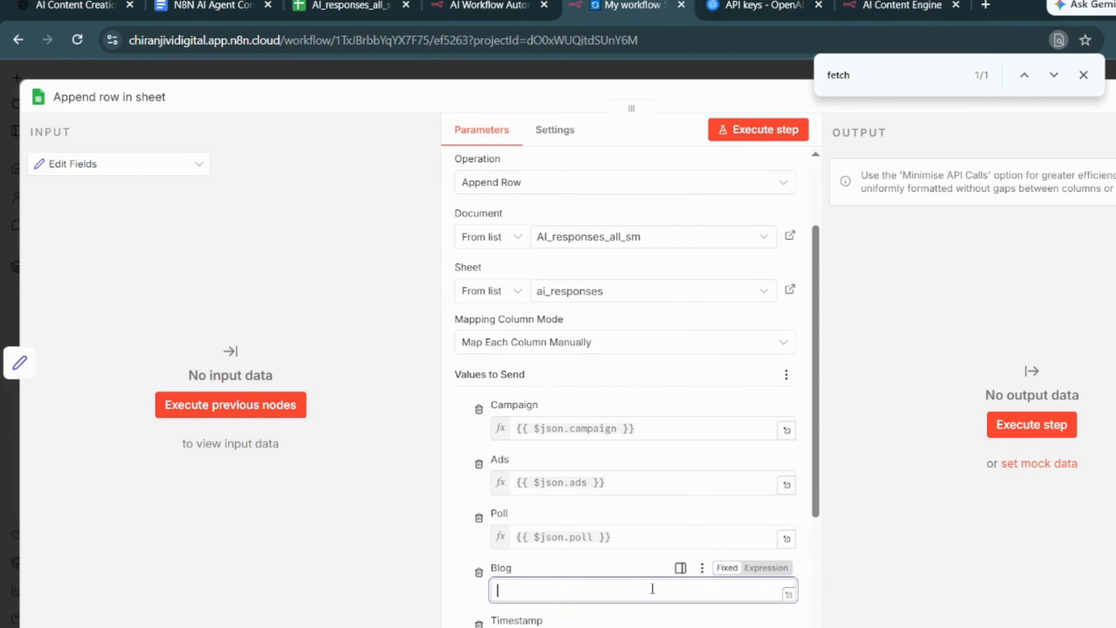
pyautogui.hotkey('ctrl', 'v')
pyautogui.doubleClick(589, 591)
pyautogui.write('blog')
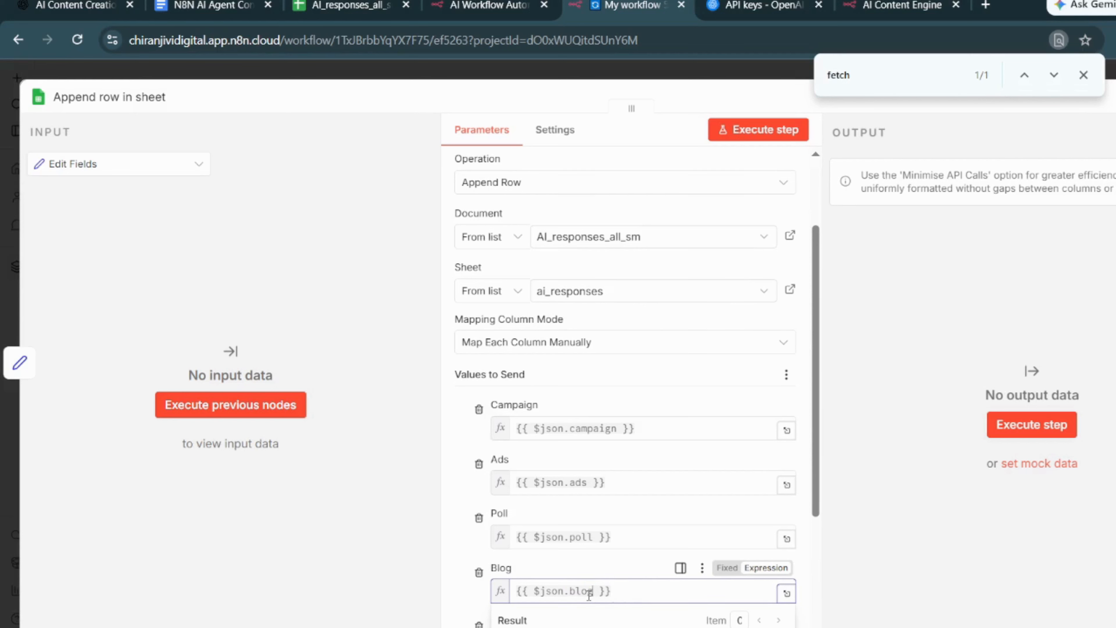
pyautogui.click(854, 544)
# - Fill the Timestamp column with the current date and time using the expression {{ $now }}
pyautogui.scroll(-4, 579, 445)
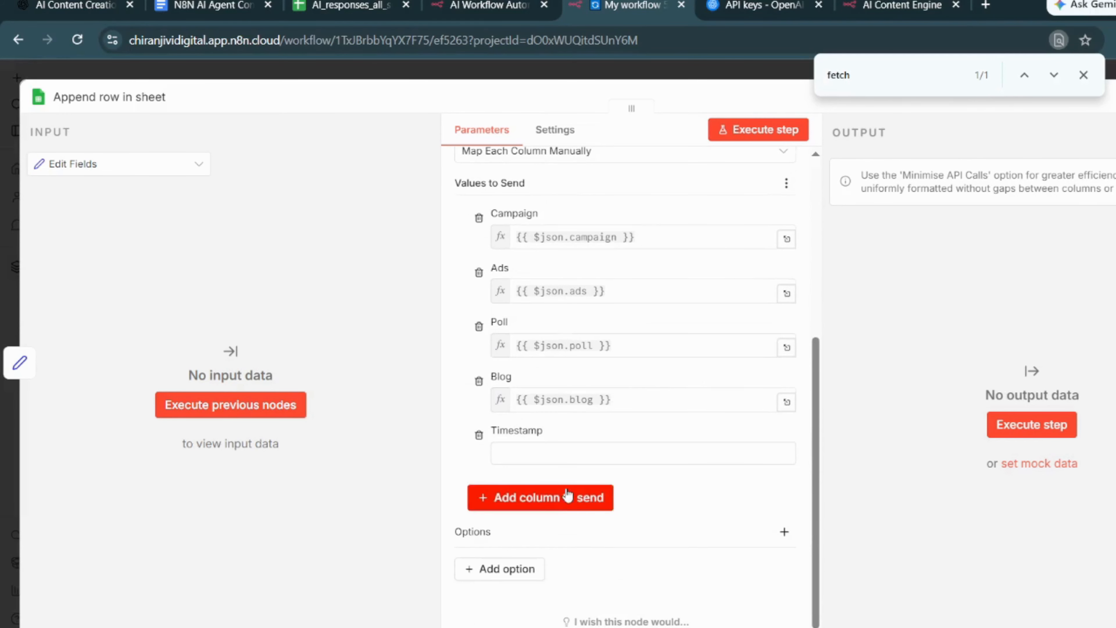
pyautogui.click(579, 445)
pyautogui.write('{{')
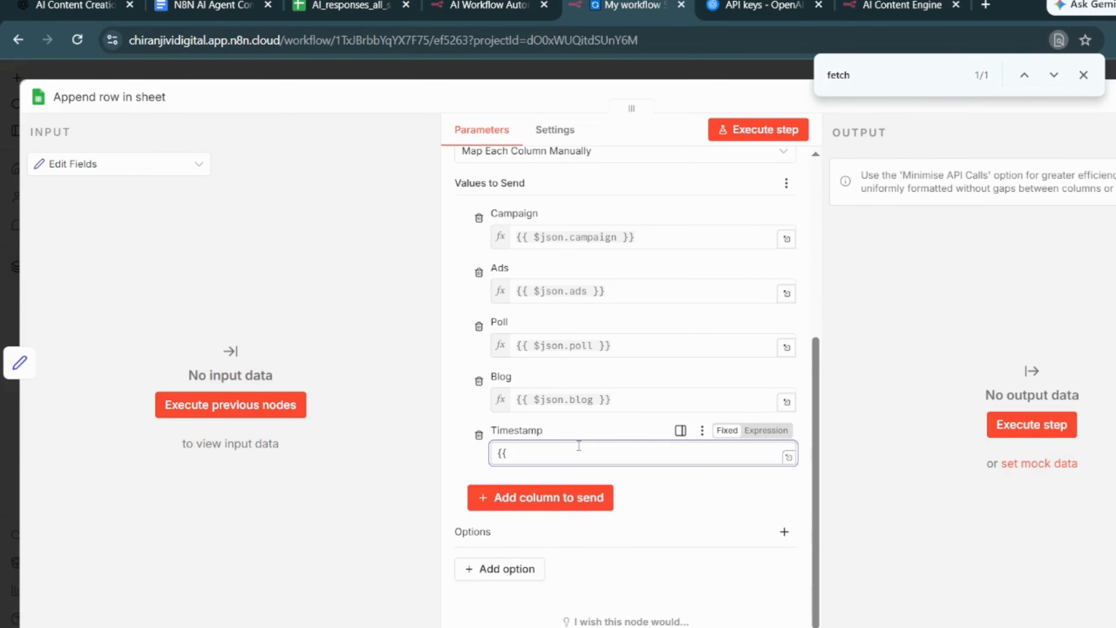
pyautogui.write('$now')
pyautogui.hotkey('ctrl', '+')
pyautogui.hotkey('ctrl', '+')
pyautogui.hotkey('ctrl', '+')
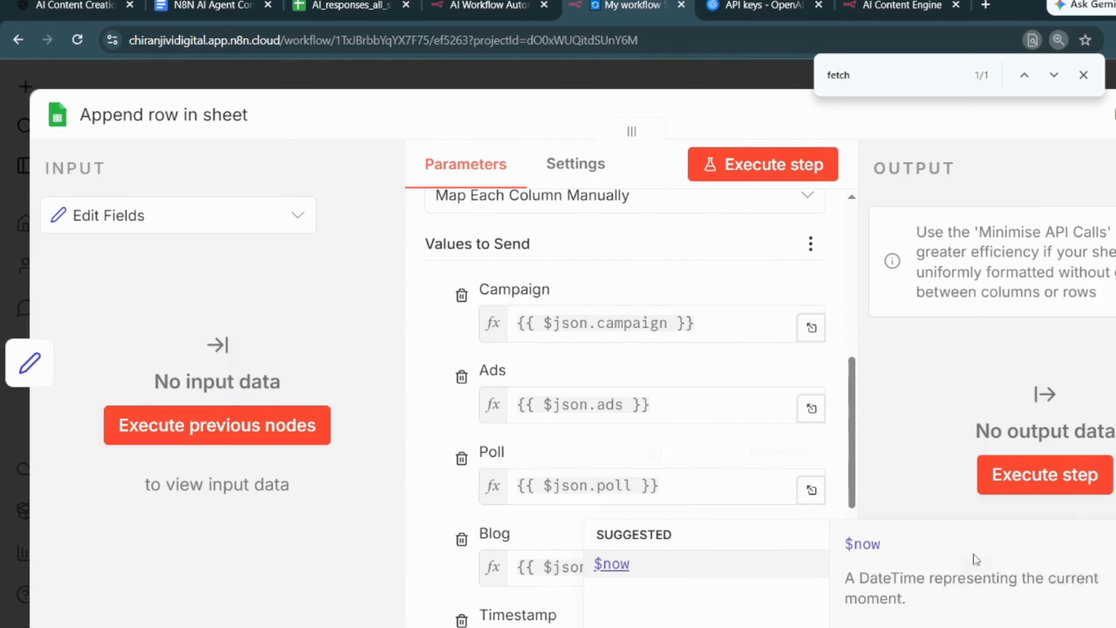
pyautogui.hotkey('ctrl', '-')
pyautogui.hotkey('ctrl', '-')
pyautogui.hotkey('ctrl', '-')
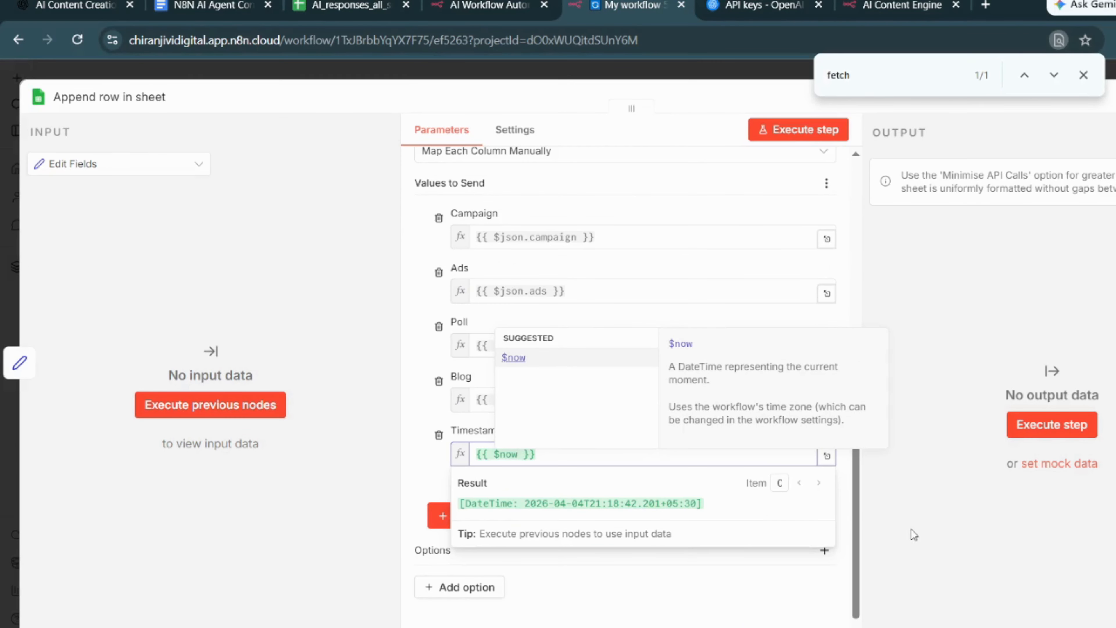
pyautogui.click(914, 534)
# - Add the Keywords column back to the values to send, then close the Append row in sheet node
pyautogui.click(583, 516)
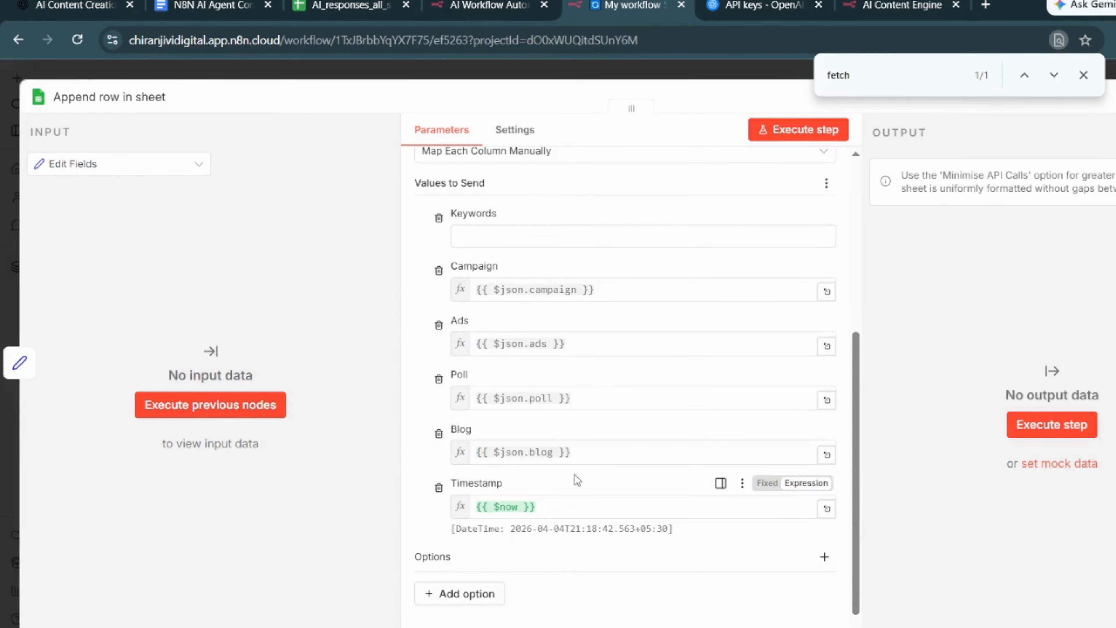
pyautogui.scroll(-1, 607, 569)
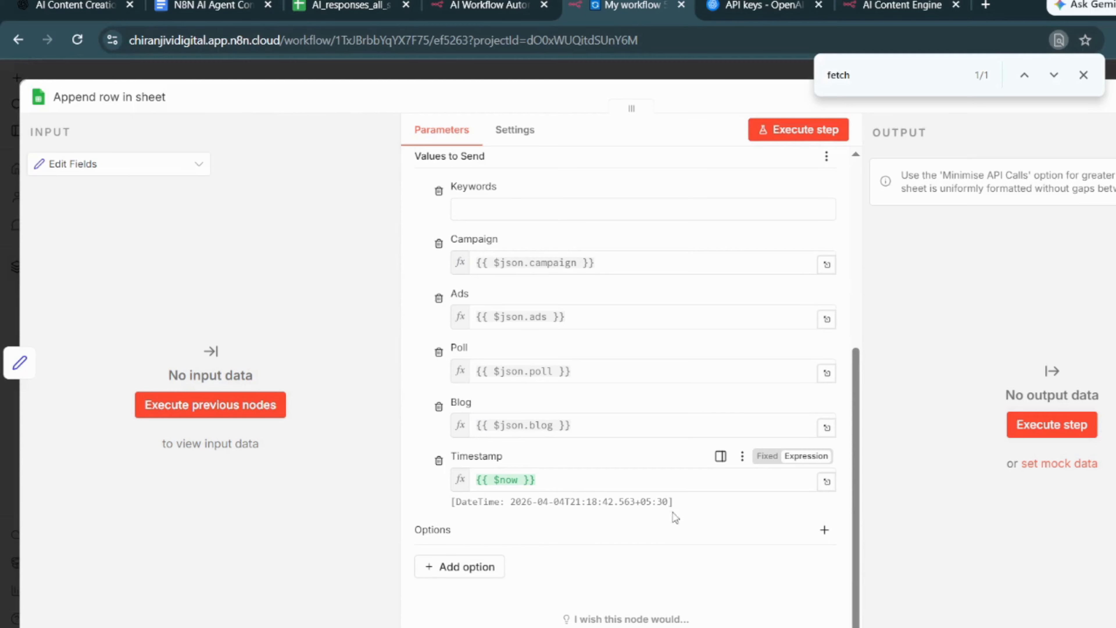
pyautogui.scroll(5, 673, 512)
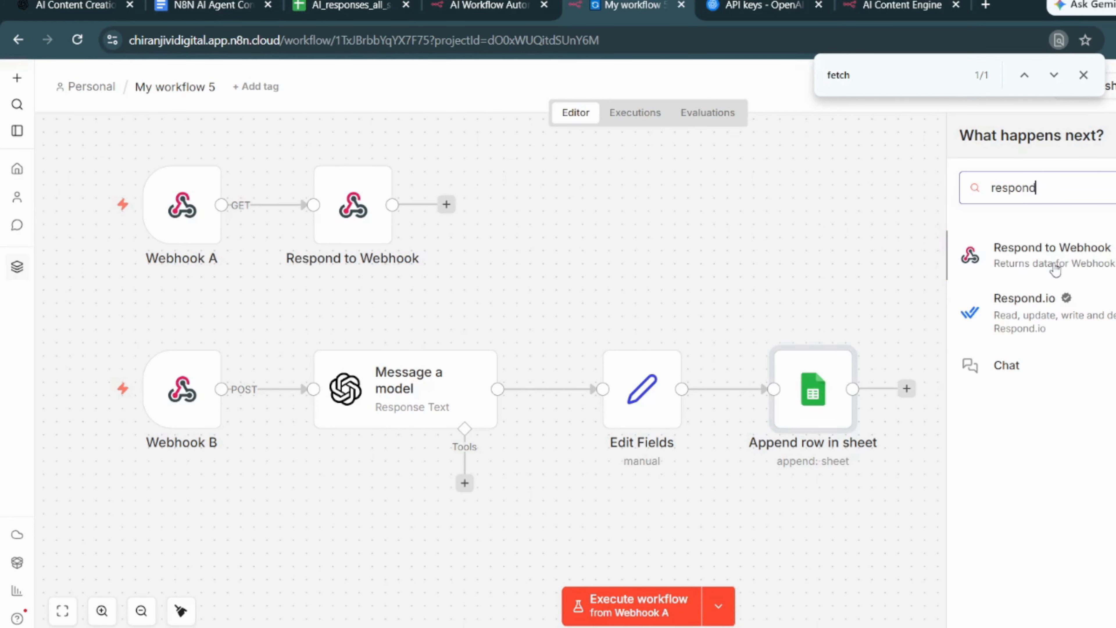
pyautogui.click(1054, 266)
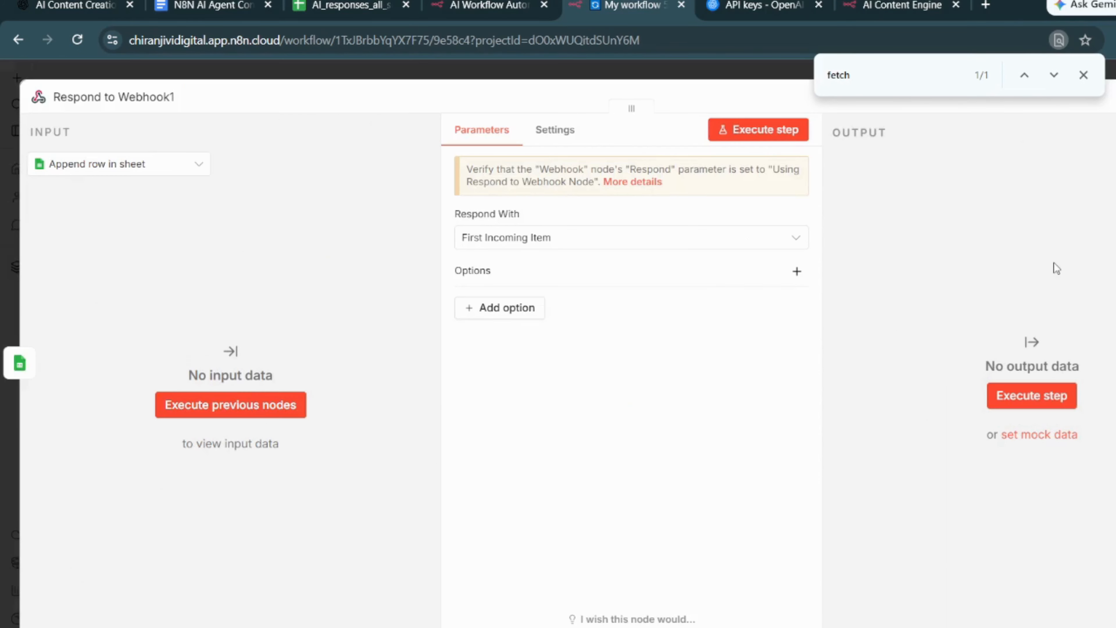
# - Set Respond to Webhook1 to respond with Text and the body "Content has been updated successfully!"
pyautogui.click(603, 248)
pyautogui.scroll(-3, 573, 419)
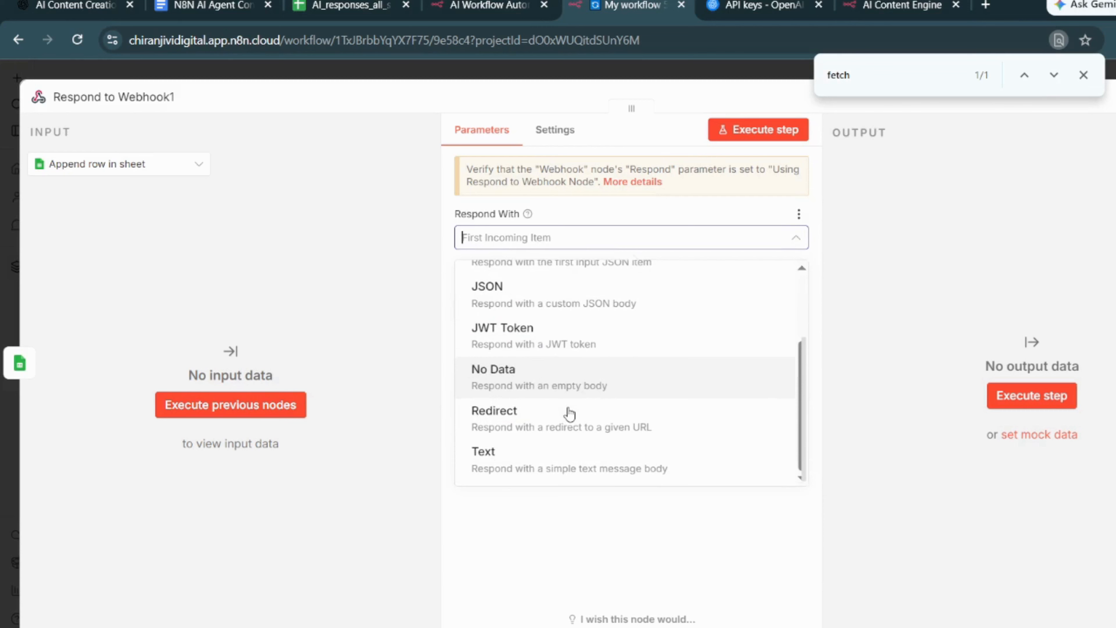
pyautogui.click(523, 464)
pyautogui.click(531, 353)
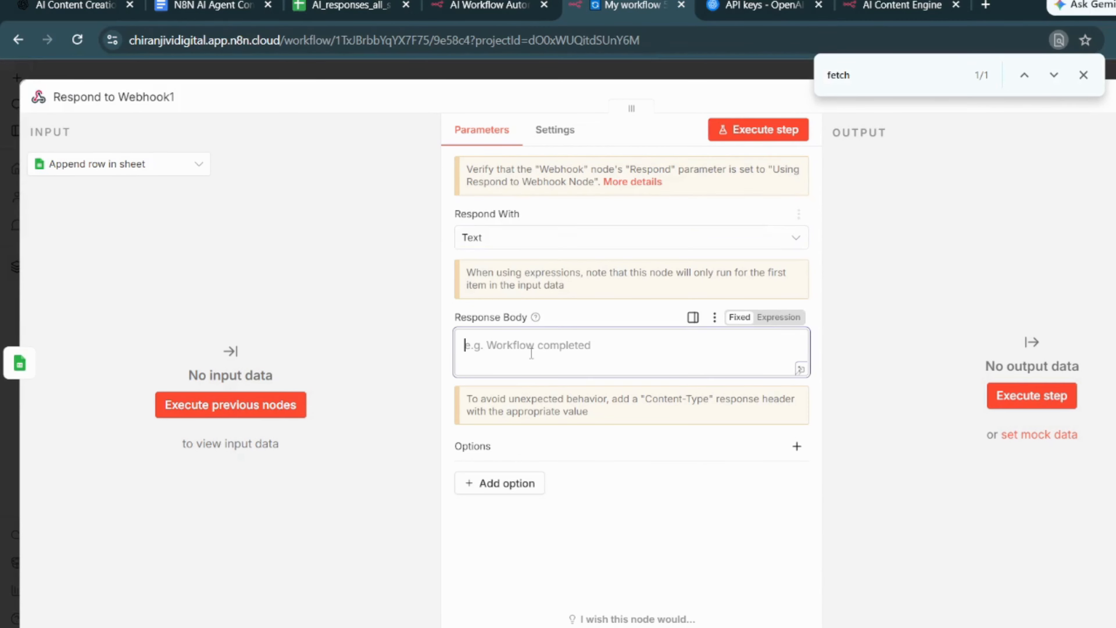
pyautogui.write('Content has been update')
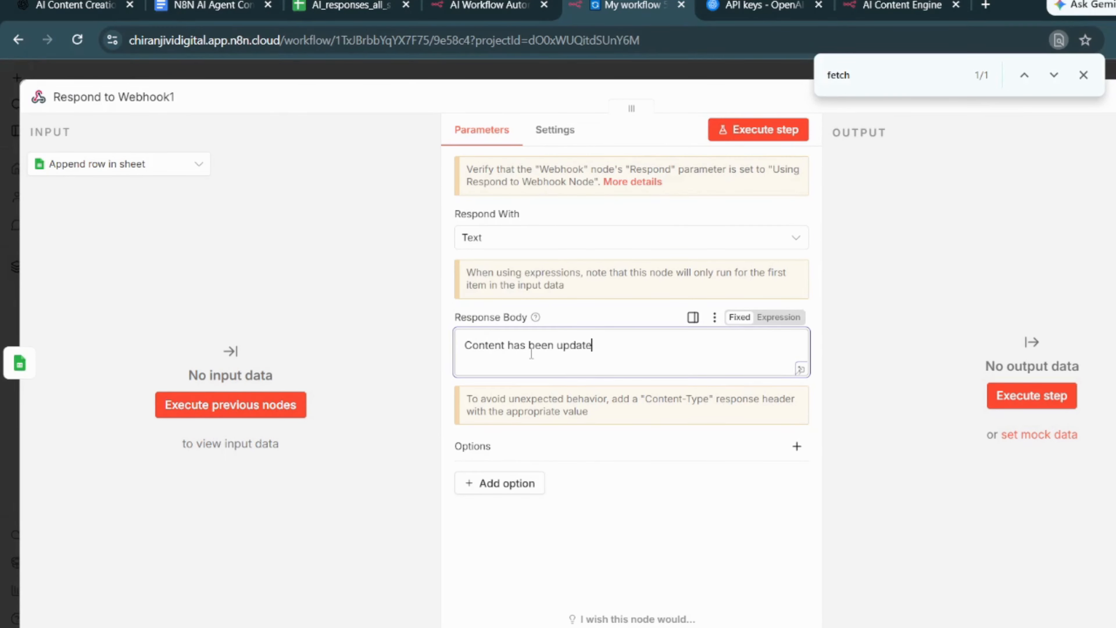
pyautogui.write('!')
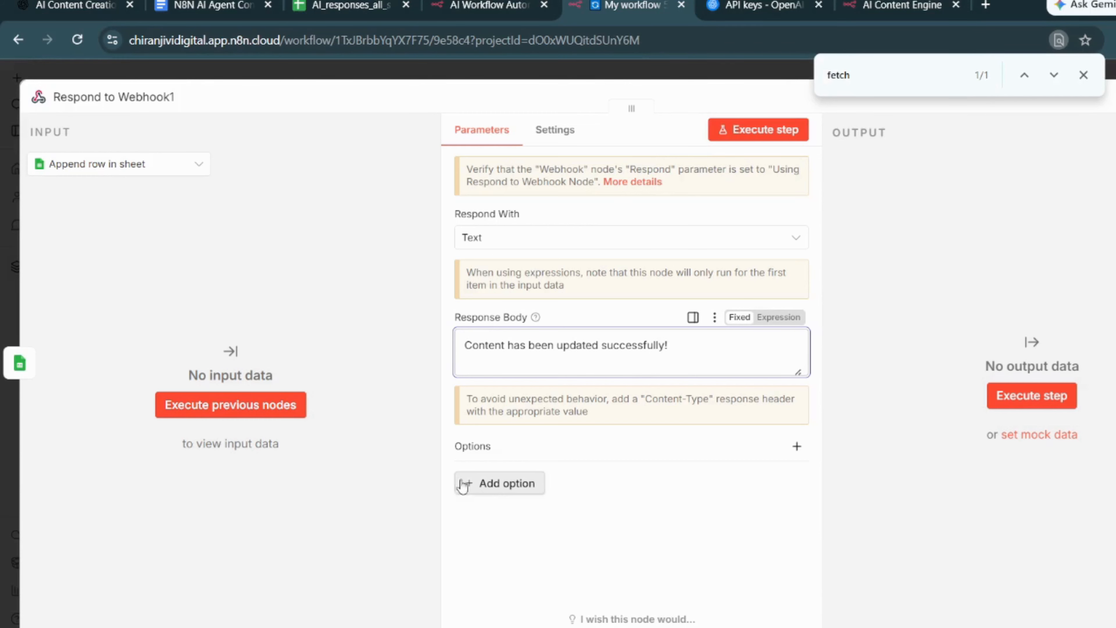
# - Add the Response Code option with 200 to Respond to Webhook1 and close the node
pyautogui.click(488, 494)
pyautogui.click(501, 519)
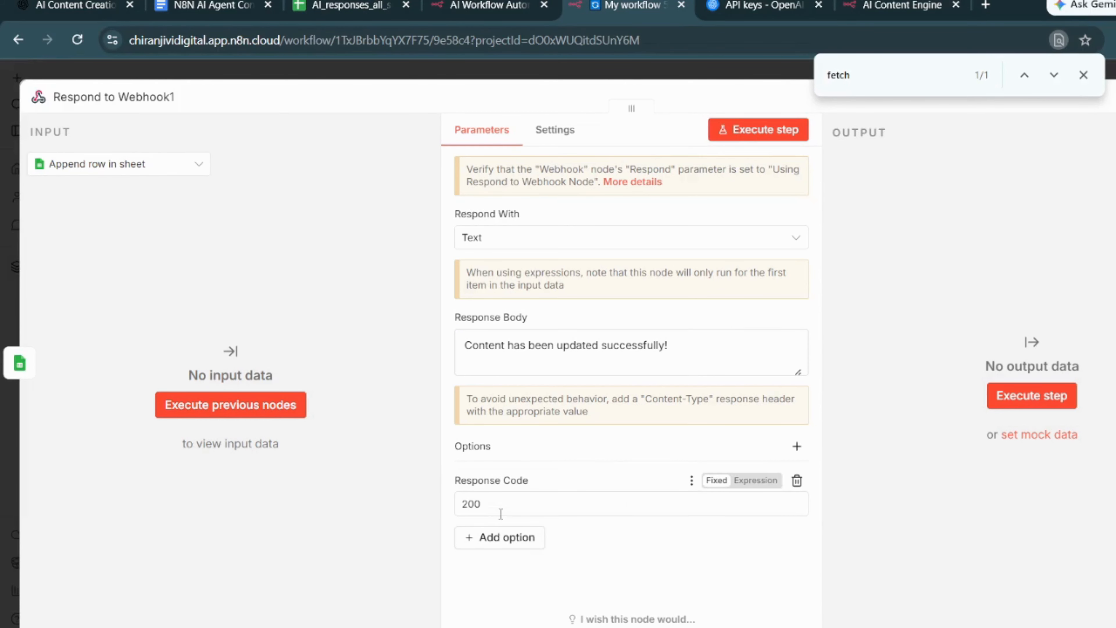
pyautogui.press('Escape')
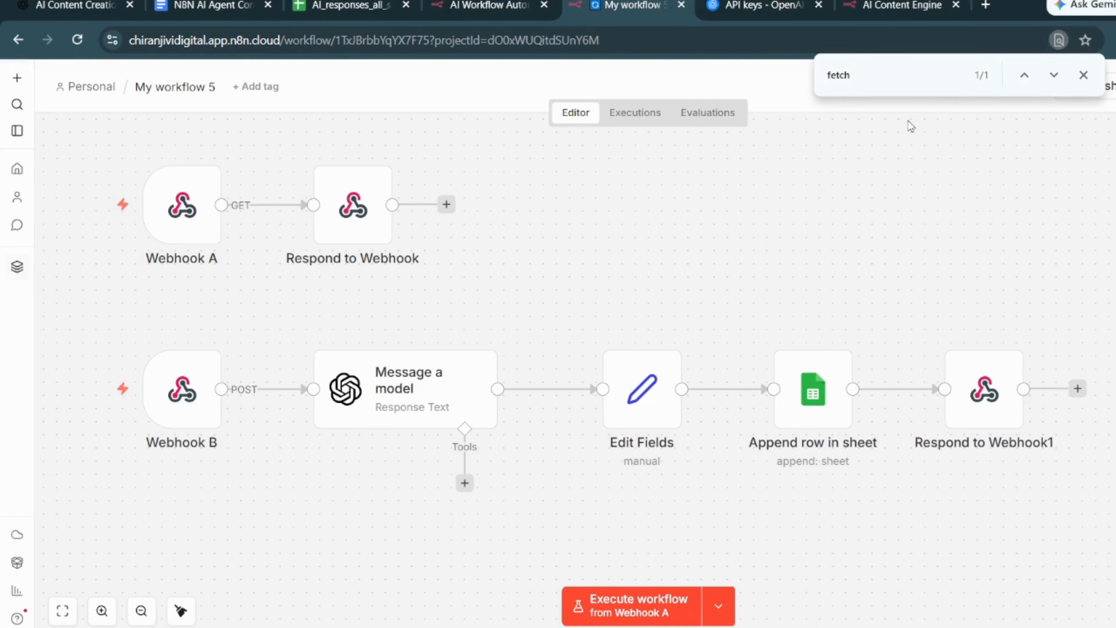
# - Dismiss the browser's find bar and publish the new changes of My workflow 5
pyautogui.click(1083, 75)
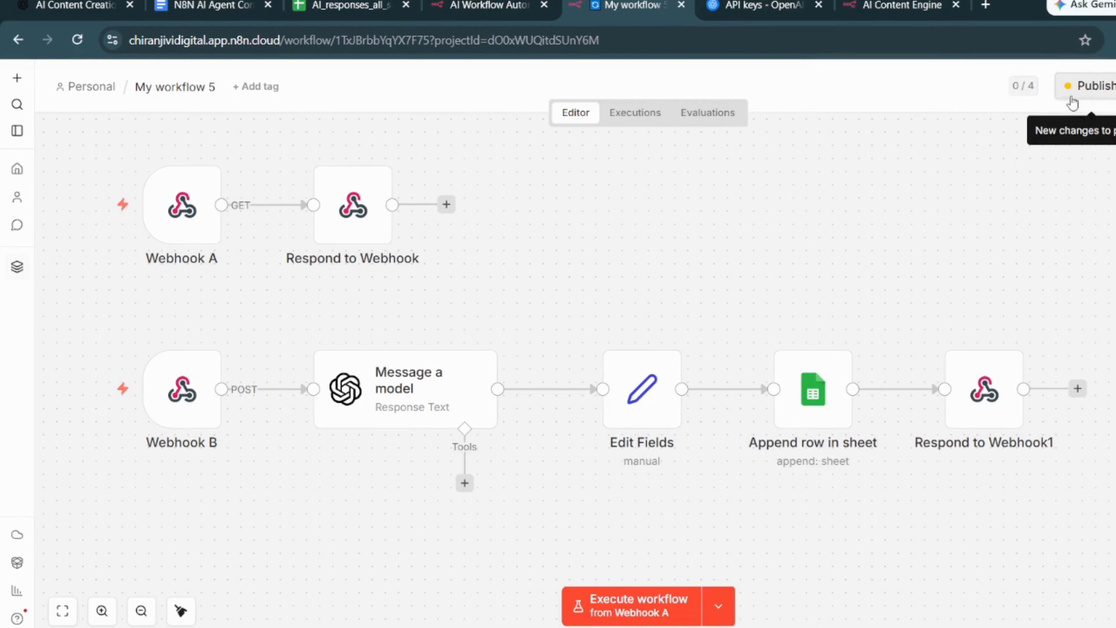
pyautogui.click(1096, 88)
pyautogui.click(785, 453)
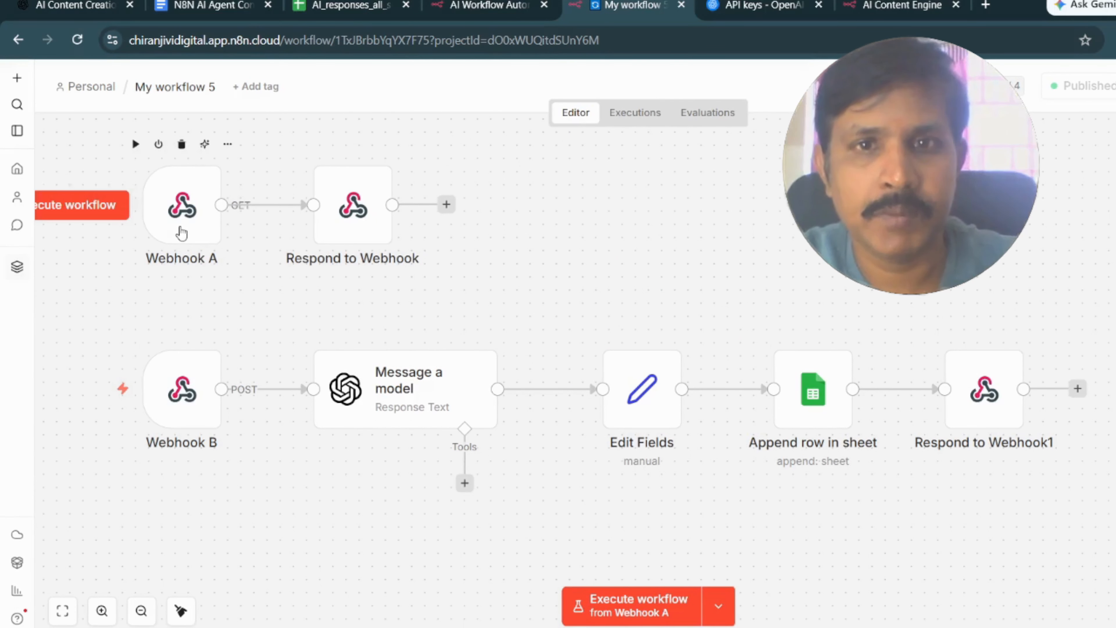
# - Copy Webhook A's production URL and load it in a new browser tab
pyautogui.doubleClick(220, 230)
pyautogui.click(579, 205)
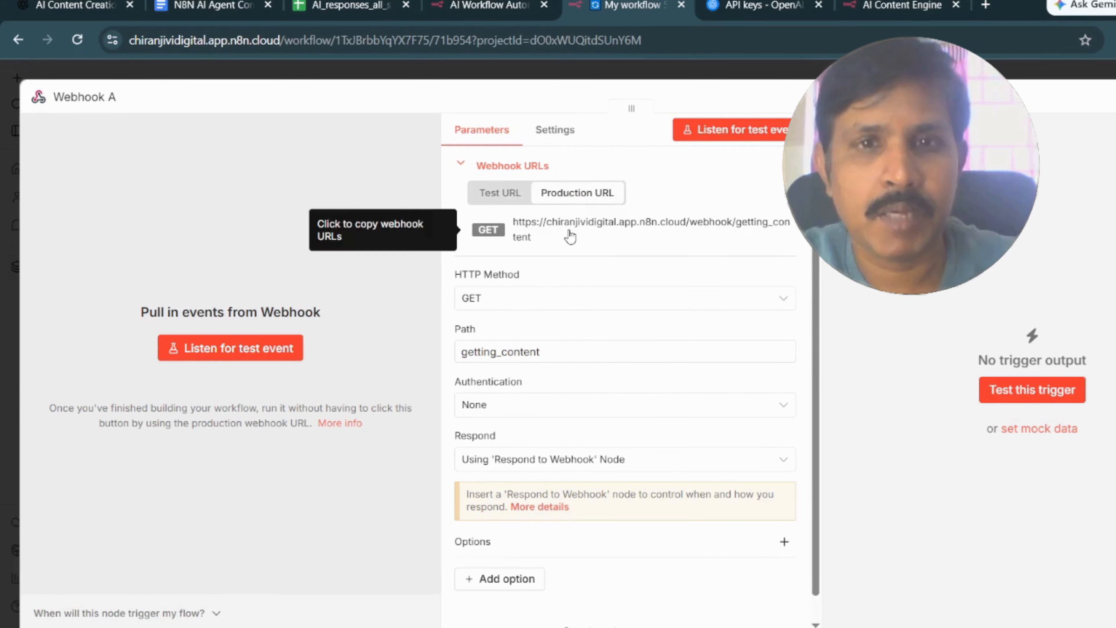
pyautogui.click(568, 237)
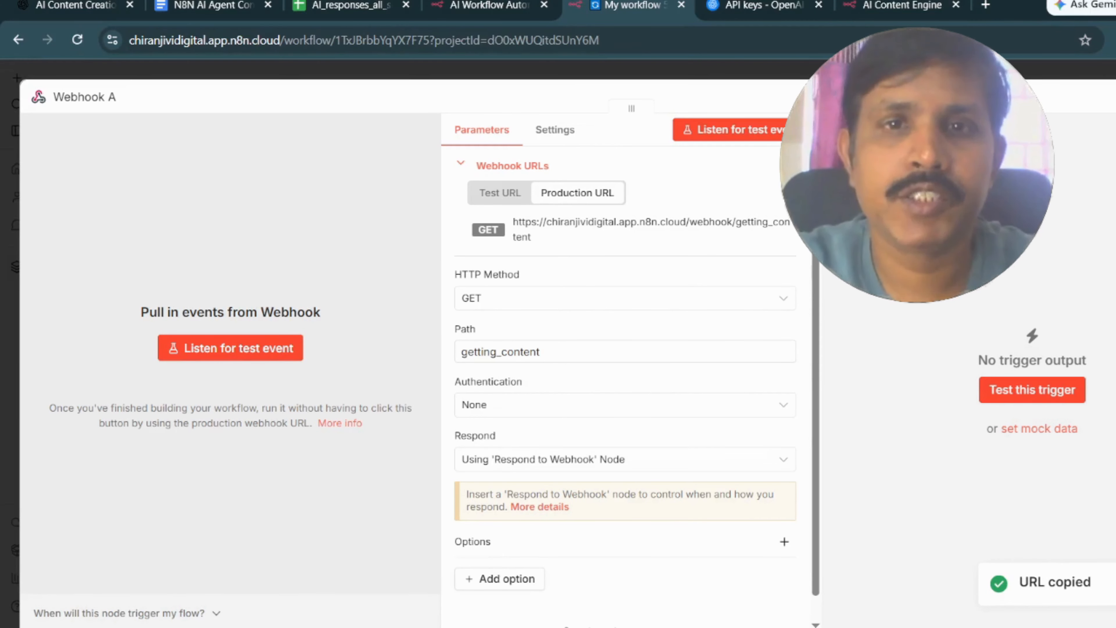
pyautogui.press('Escape')
pyautogui.click(985, 6)
pyautogui.hotkey('ctrl', 'v')
pyautogui.press('Return')
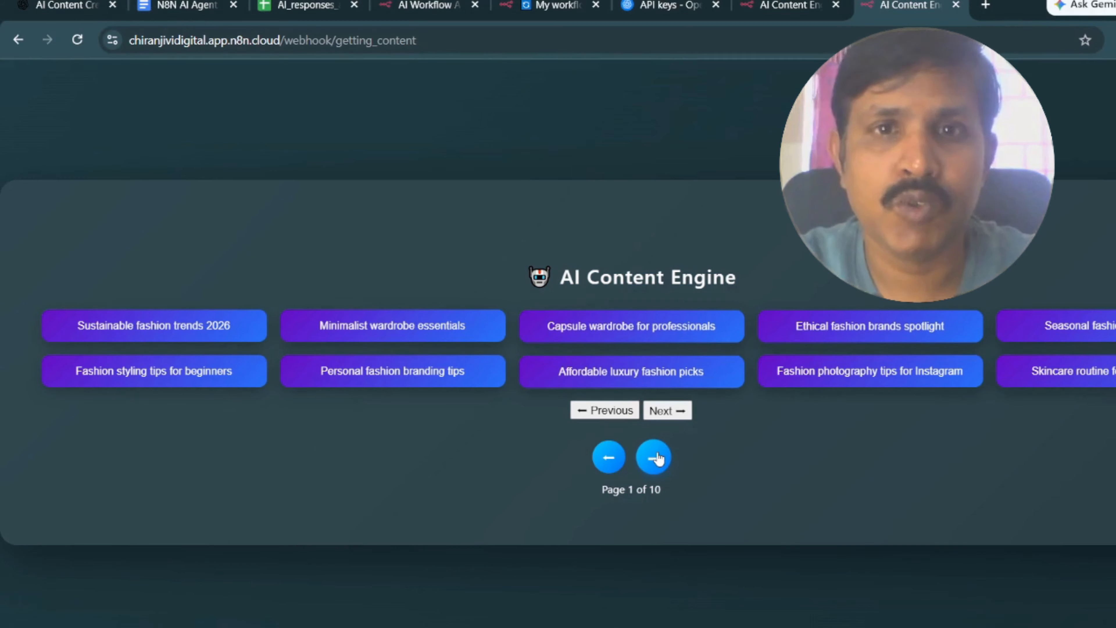
# - Page forward through the AI Content Engine's keyword suggestions to page 6
pyautogui.click(653, 457)
pyautogui.click(653, 457)
pyautogui.click(653, 458)
pyautogui.click(653, 457)
pyautogui.click(655, 458)
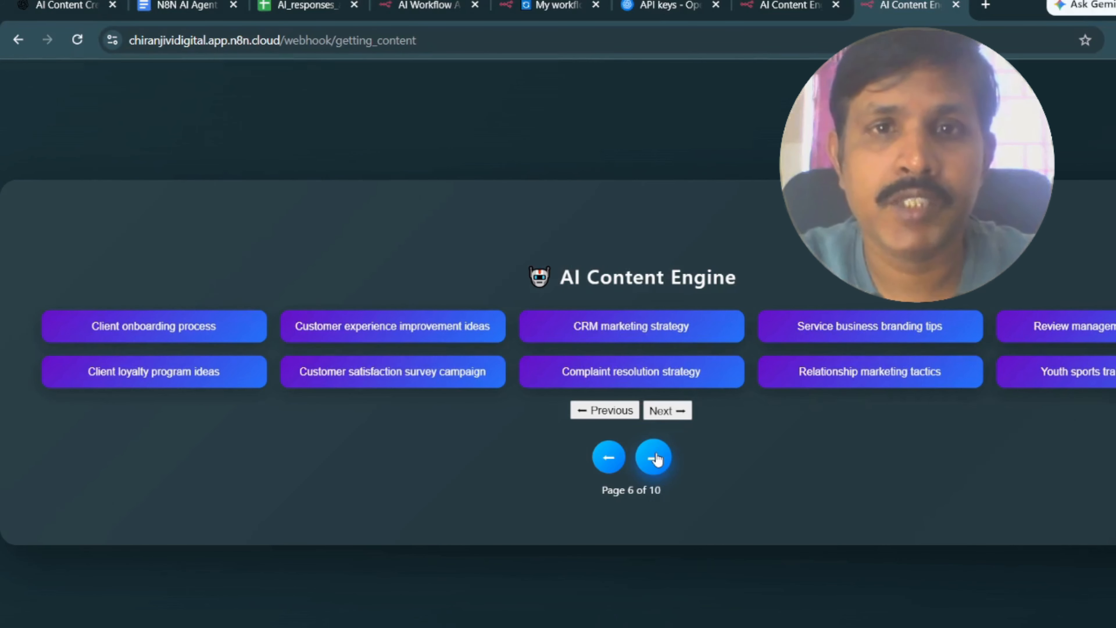
# - Generate content for the Fitness challenge campaign keyword on page 7 and review its row in the AI_responses_all_sm spreadsheet
pyautogui.click(654, 458)
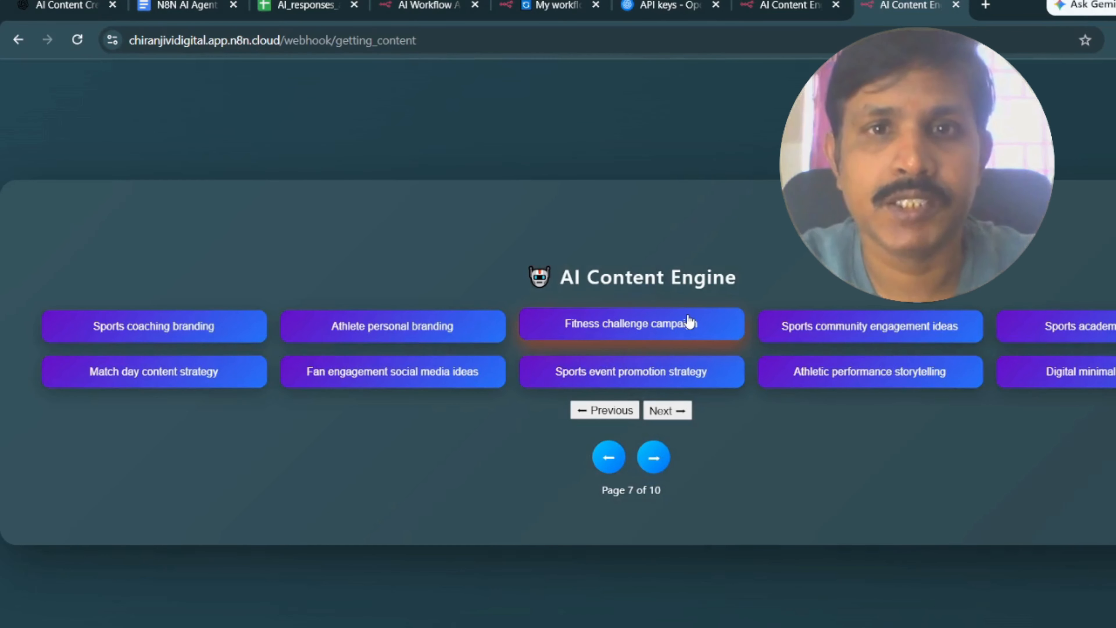
pyautogui.click(688, 321)
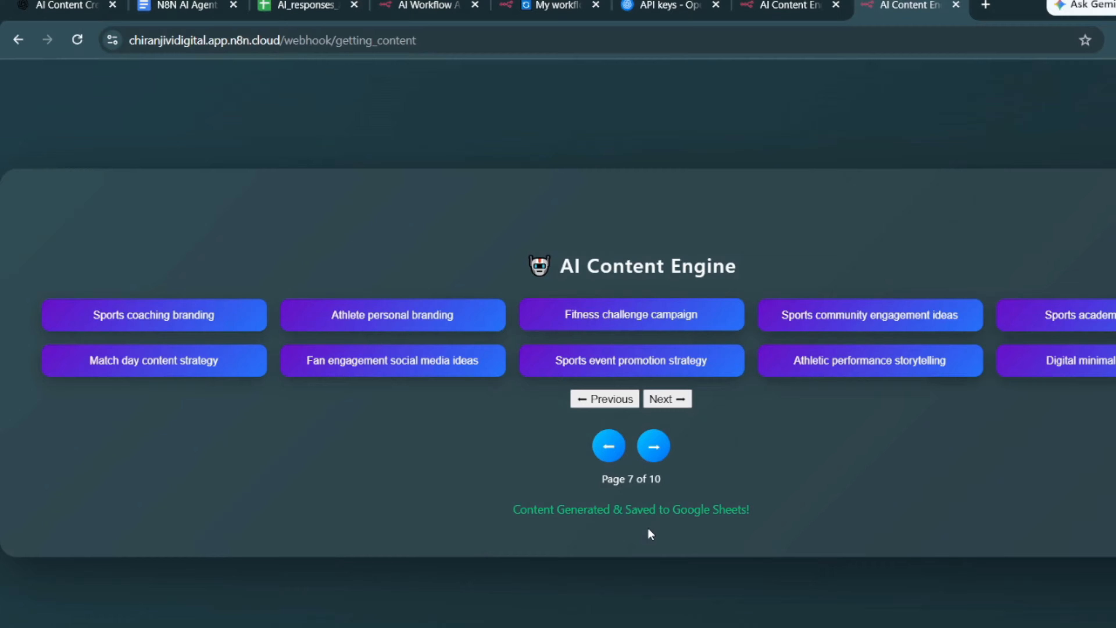
pyautogui.click(307, 5)
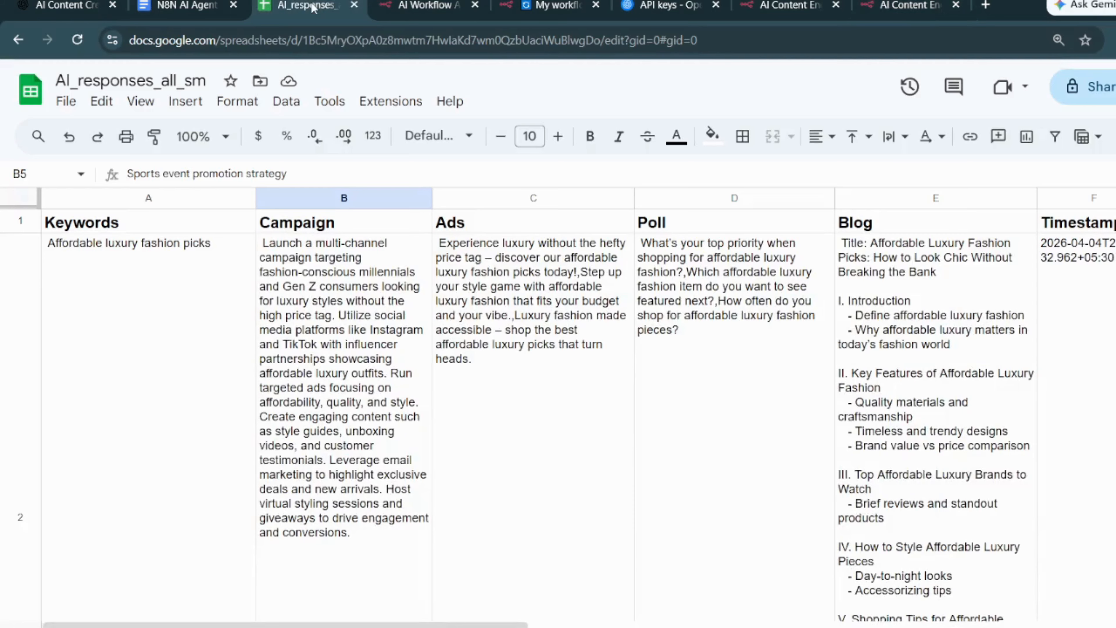
pyautogui.scroll(-15, 378, 403)
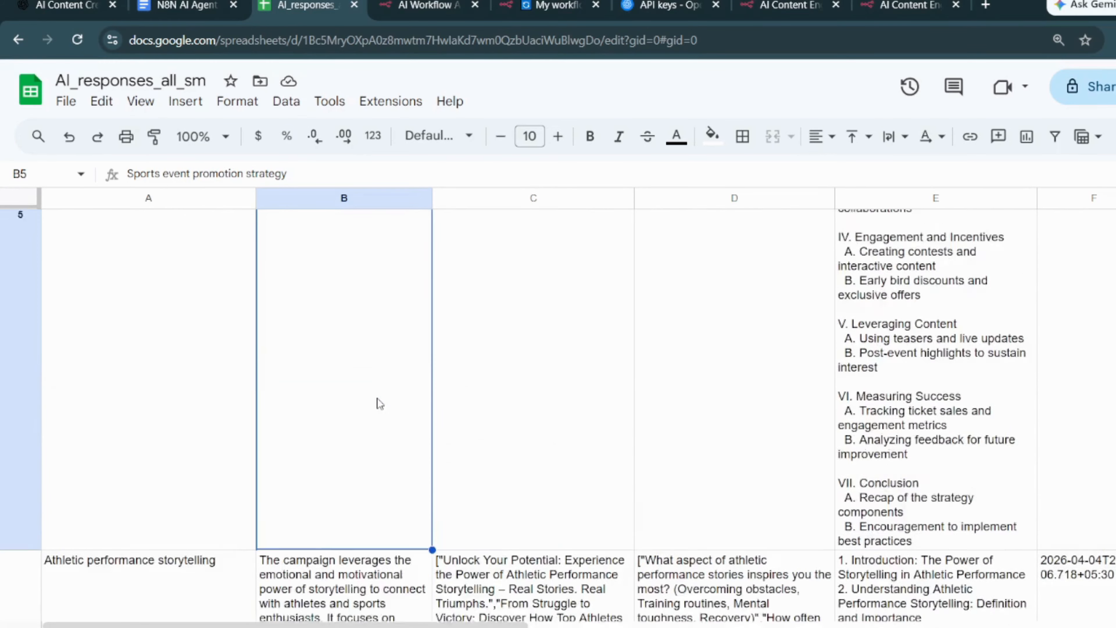
pyautogui.scroll(-10, 378, 403)
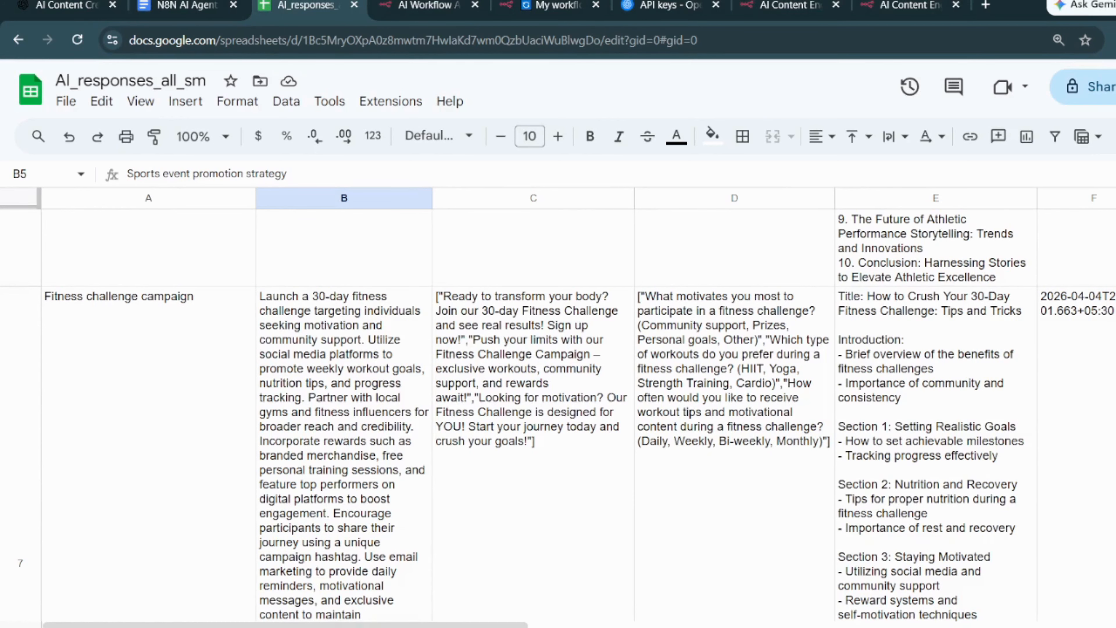
pyautogui.scroll(-7, 995, 458)
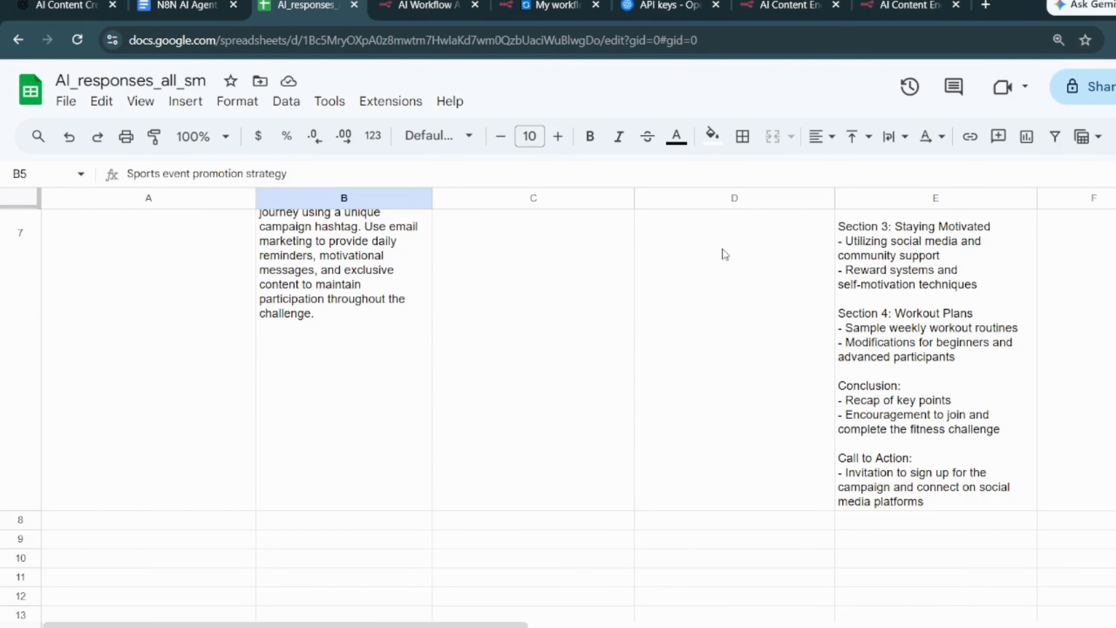
# - Return to the AI Content Engine page and generate content for the Digital minimalism lifestyle keyword
pyautogui.click(554, 5)
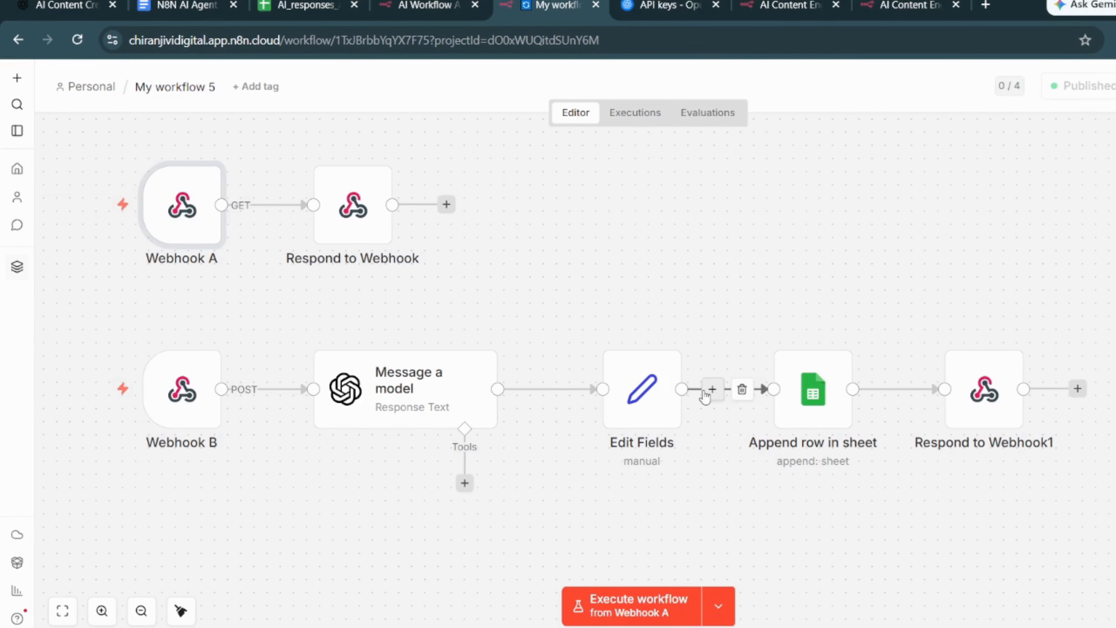
pyautogui.click(899, 6)
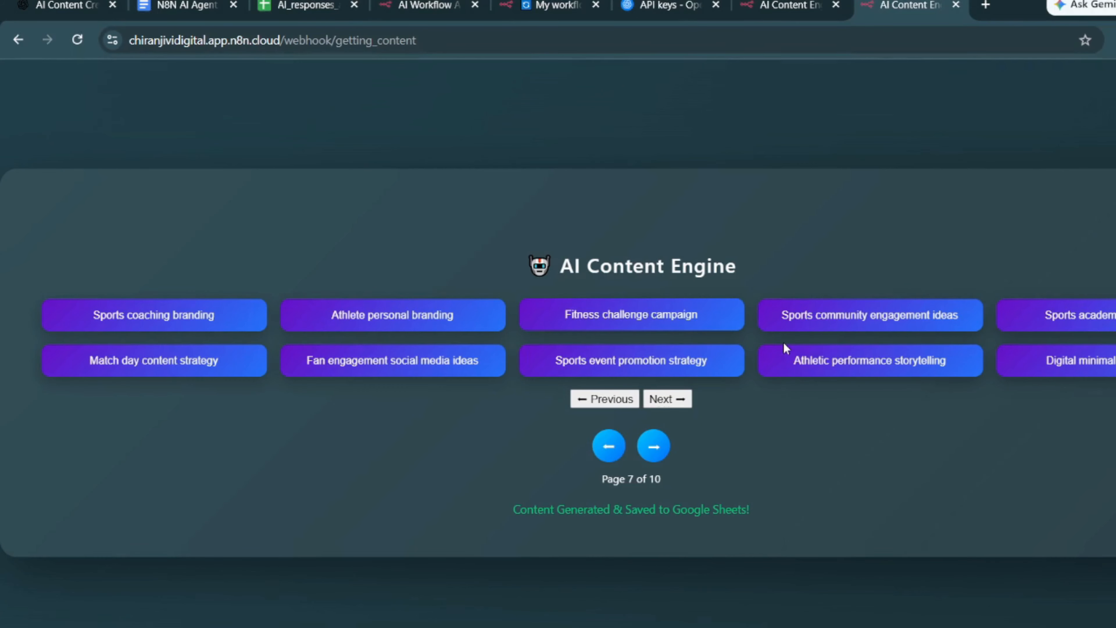
pyautogui.click(1089, 366)
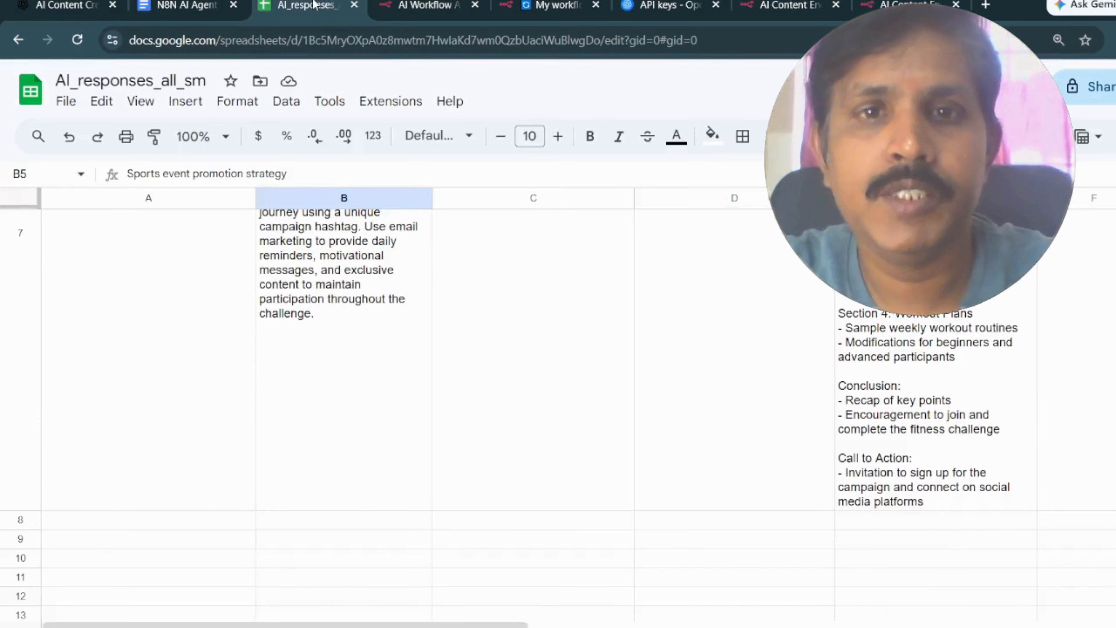
# - Examine the Digital minimalism lifestyle row's campaign, ads, poll and blog content in the AI_responses_all_sm spreadsheet
pyautogui.scroll(-5, 984, 341)
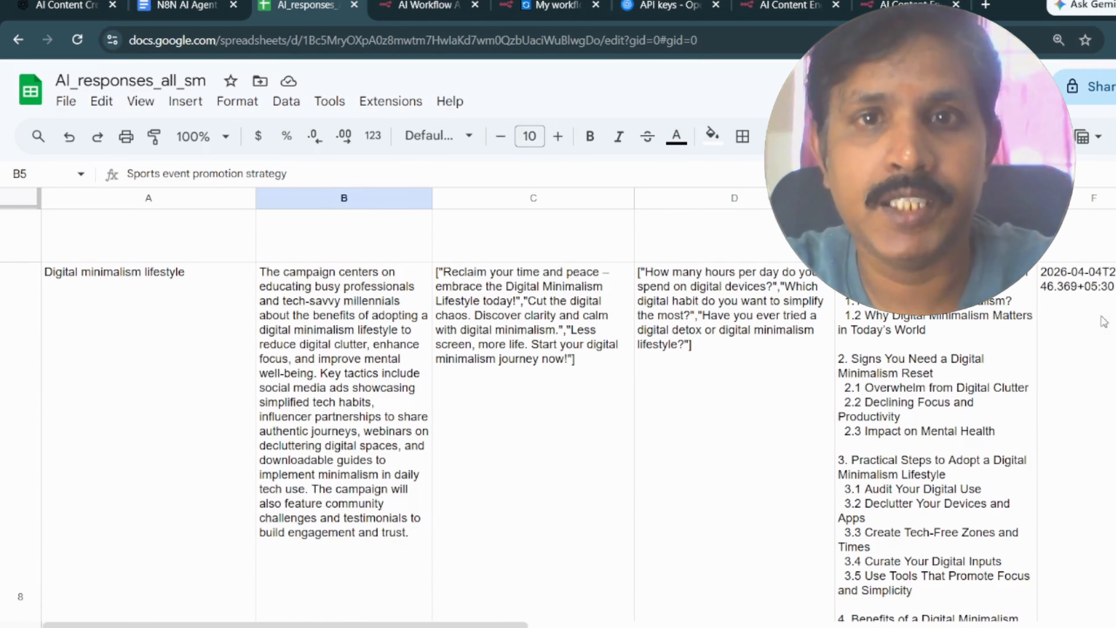
pyautogui.scroll(-10, 1091, 395)
pyautogui.scroll(7, 1093, 398)
pyautogui.scroll(5, 1095, 399)
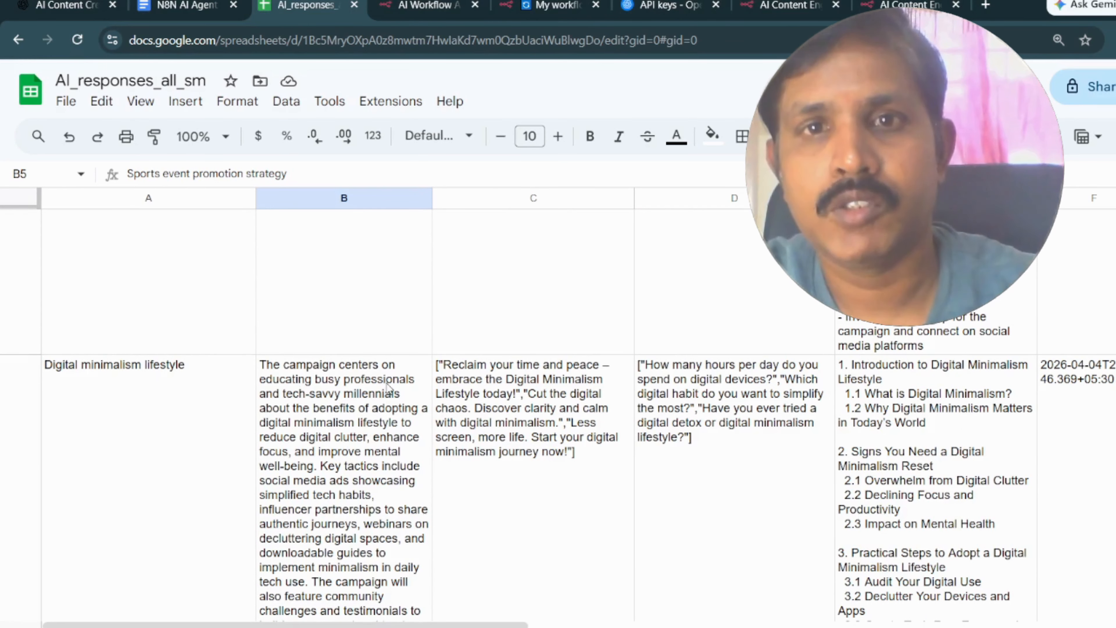
pyautogui.scroll(-1, 376, 455)
pyautogui.scroll(-2, 376, 455)
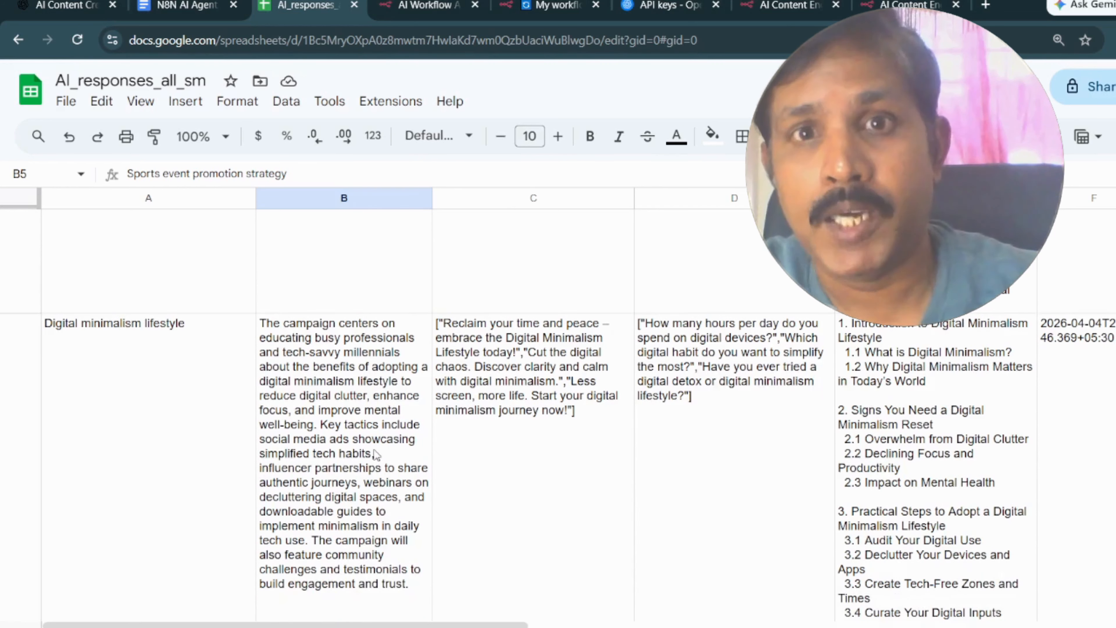